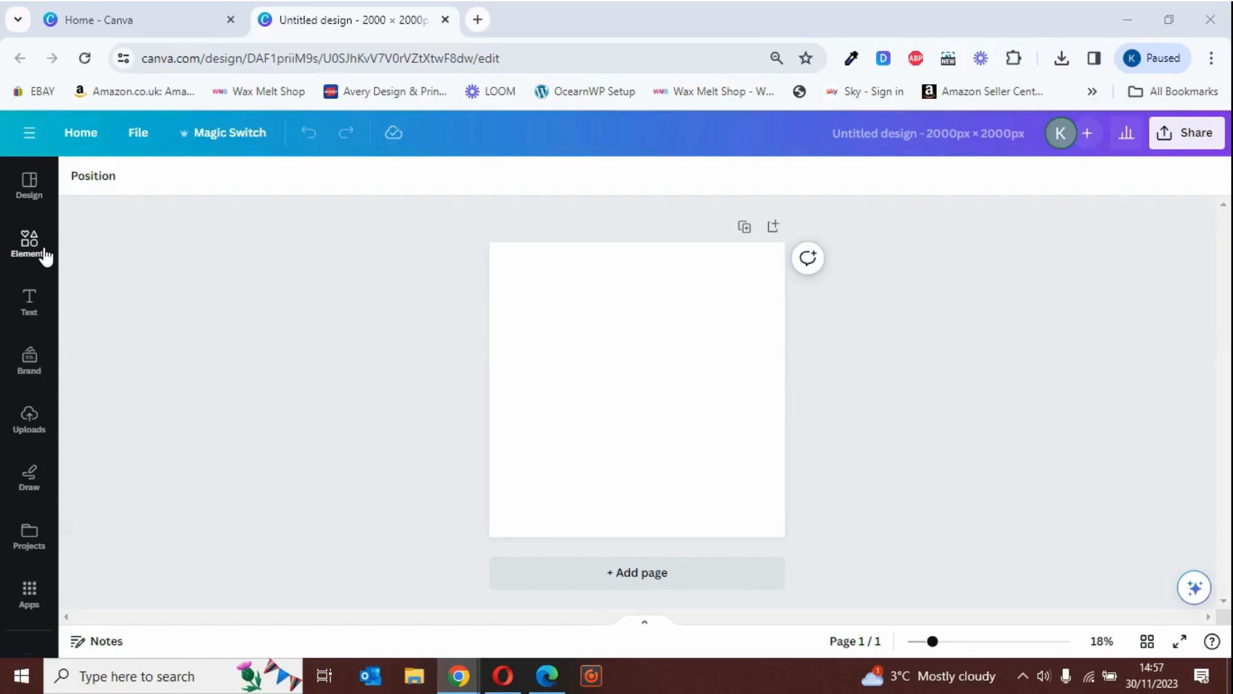
Step: Browse the full Frames collection in the elements library, including the frames in its Basic shapes category
{"action": "left_click", "coordinate": [29, 243]}
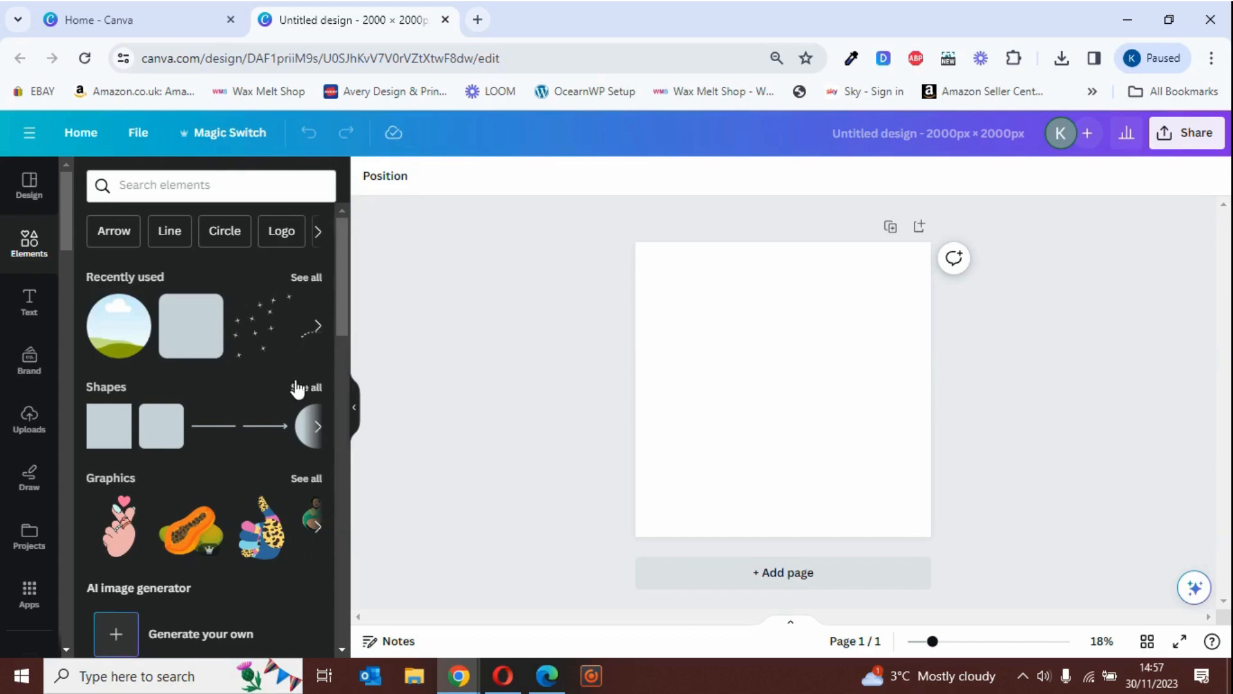
{"action": "left_click_drag", "start_coordinate": [341, 235], "coordinate": [319, 461]}
{"action": "scroll", "coordinate": [320, 462], "scroll_direction": "down", "scroll_amount": 5}
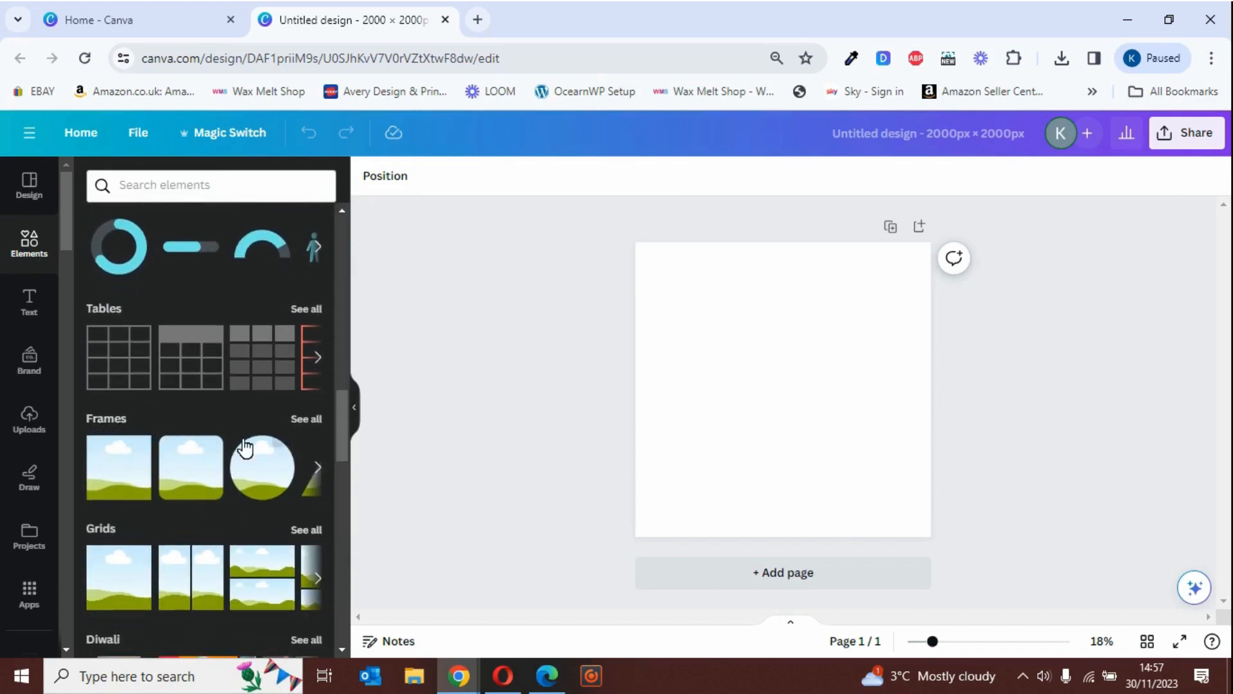
{"action": "left_click", "coordinate": [301, 418]}
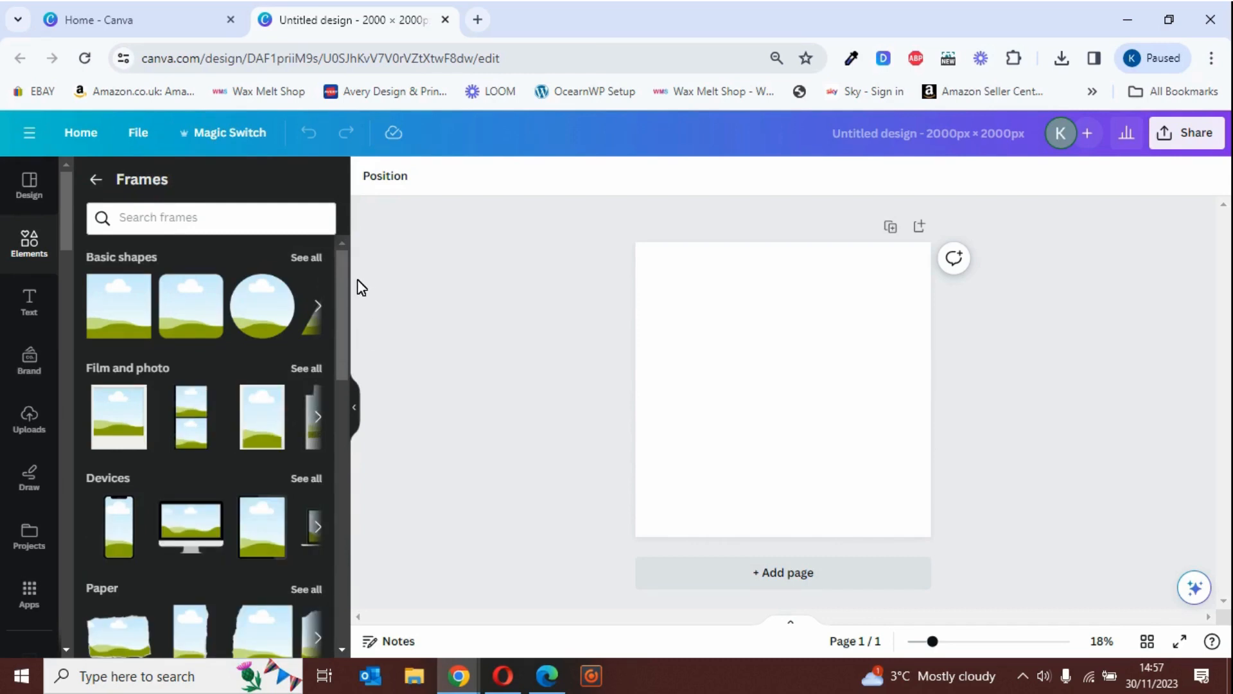
{"action": "left_click_drag", "start_coordinate": [341, 261], "coordinate": [307, 591]}
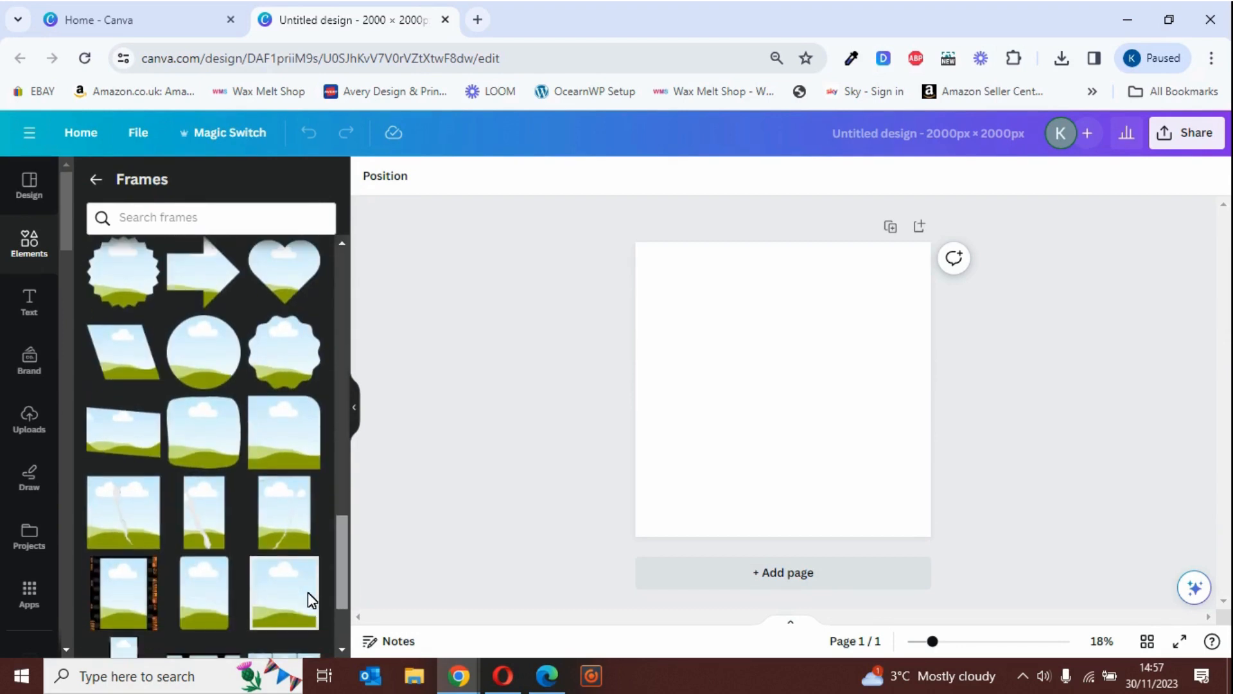
{"action": "scroll", "coordinate": [308, 591], "scroll_direction": "down", "scroll_amount": 1}
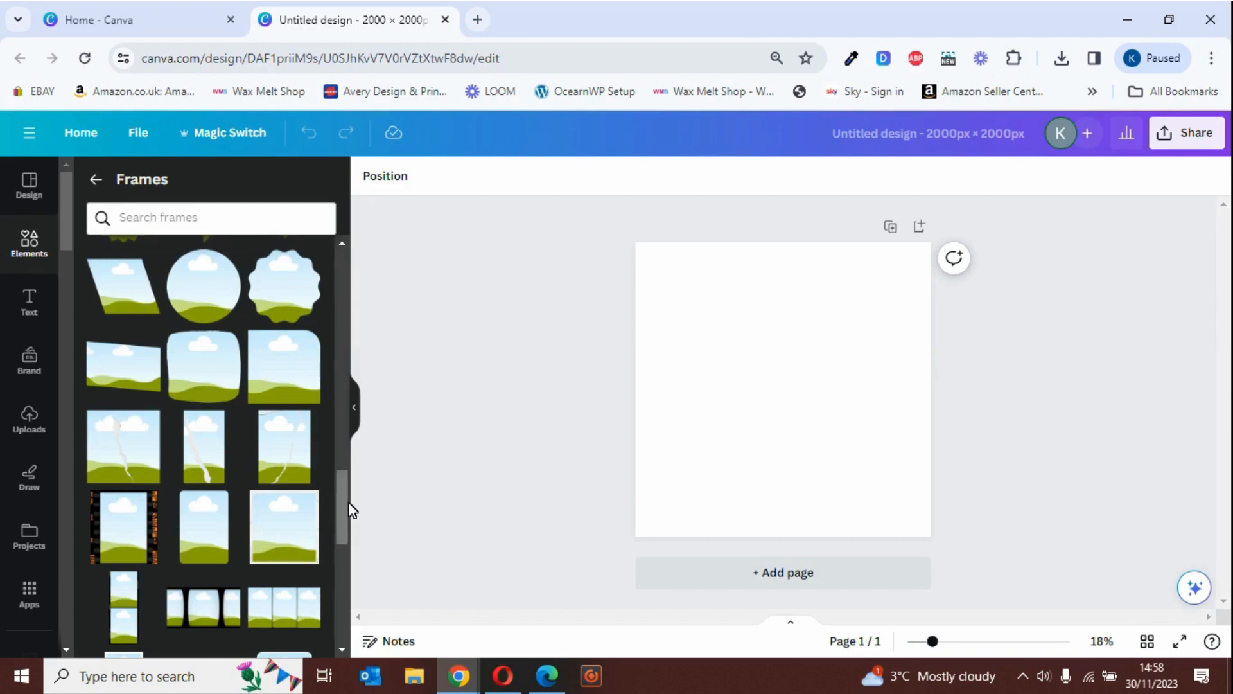
{"action": "left_click_drag", "start_coordinate": [342, 492], "coordinate": [359, 264]}
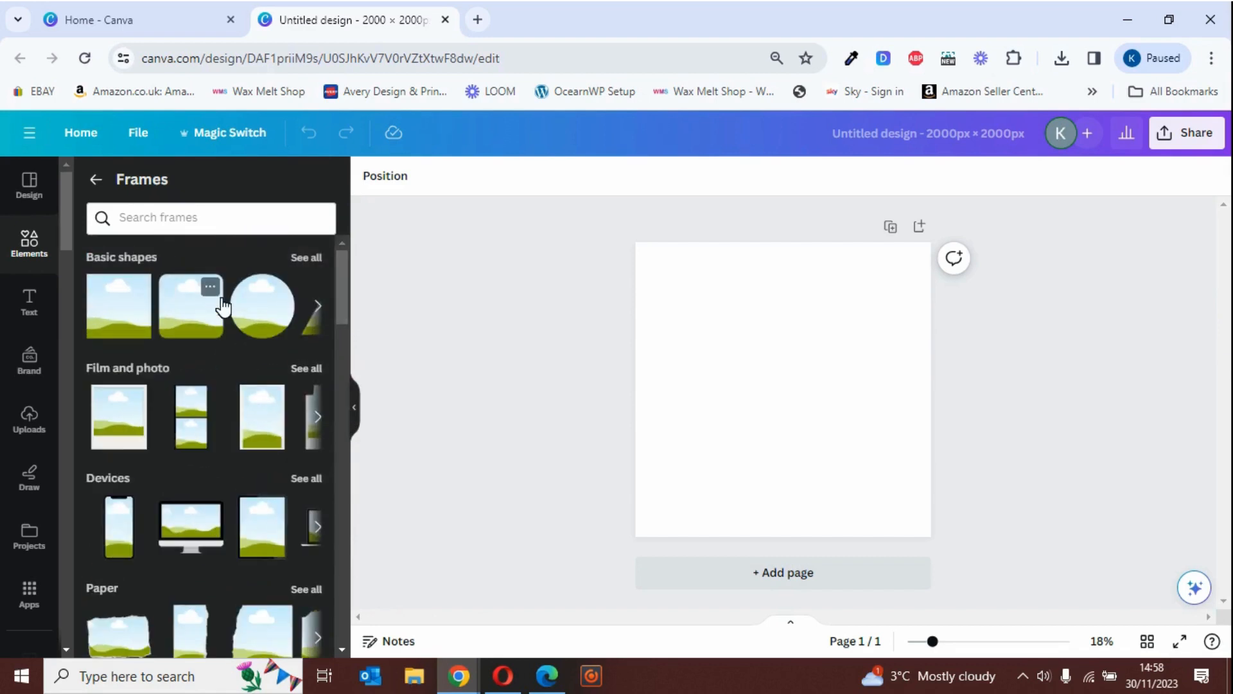
{"action": "left_click", "coordinate": [313, 261]}
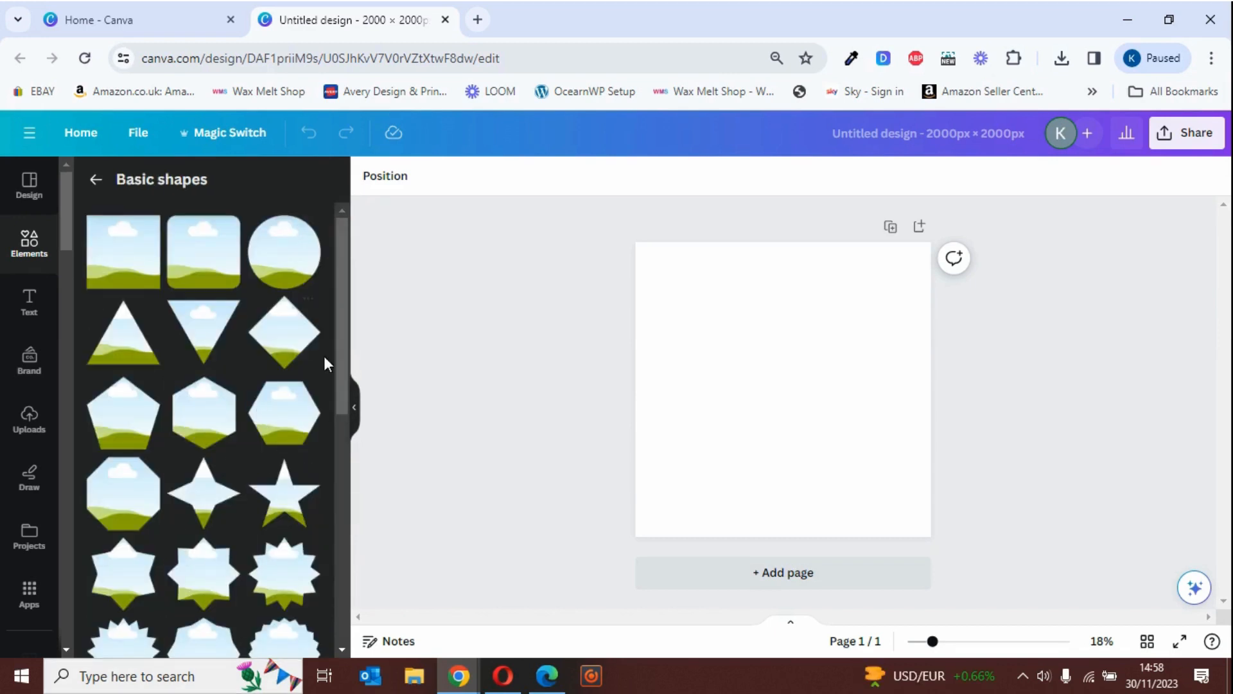
{"action": "left_click_drag", "start_coordinate": [340, 253], "coordinate": [338, 293]}
{"action": "left_click", "coordinate": [98, 182]}
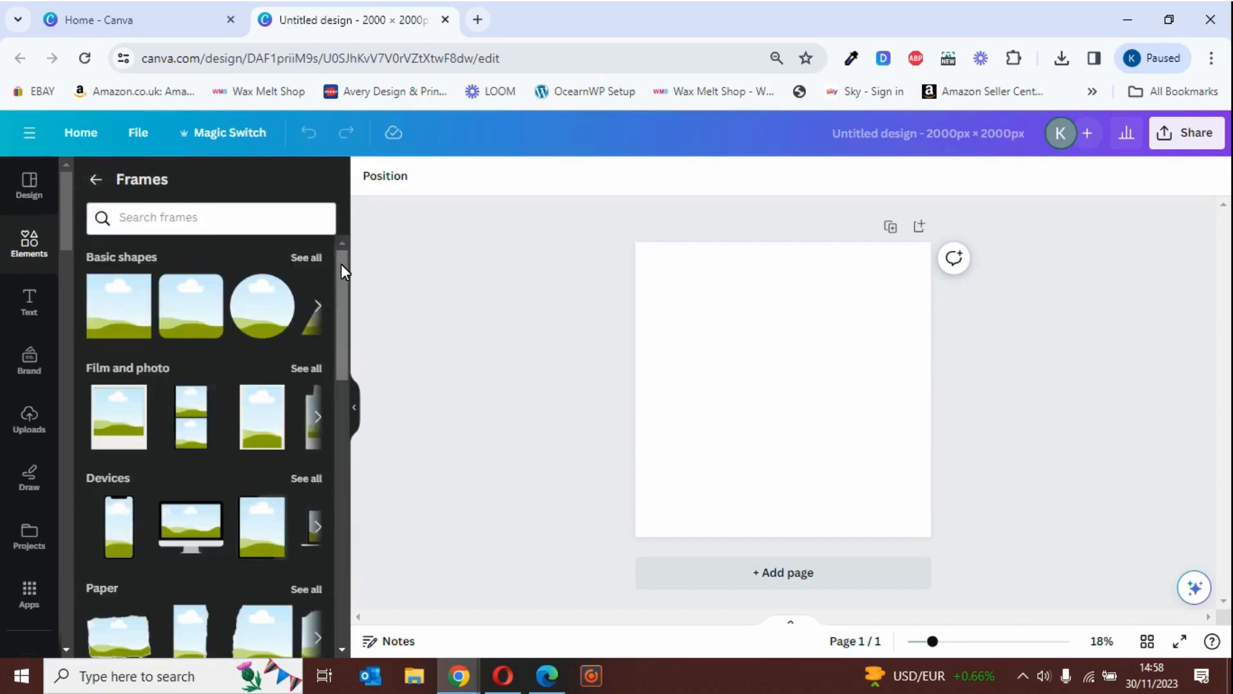
Step: Add the black smartphone frame from the Devices frames to the page and enlarge it to about three quarters of the page height
{"action": "left_click_drag", "start_coordinate": [341, 264], "coordinate": [341, 299]}
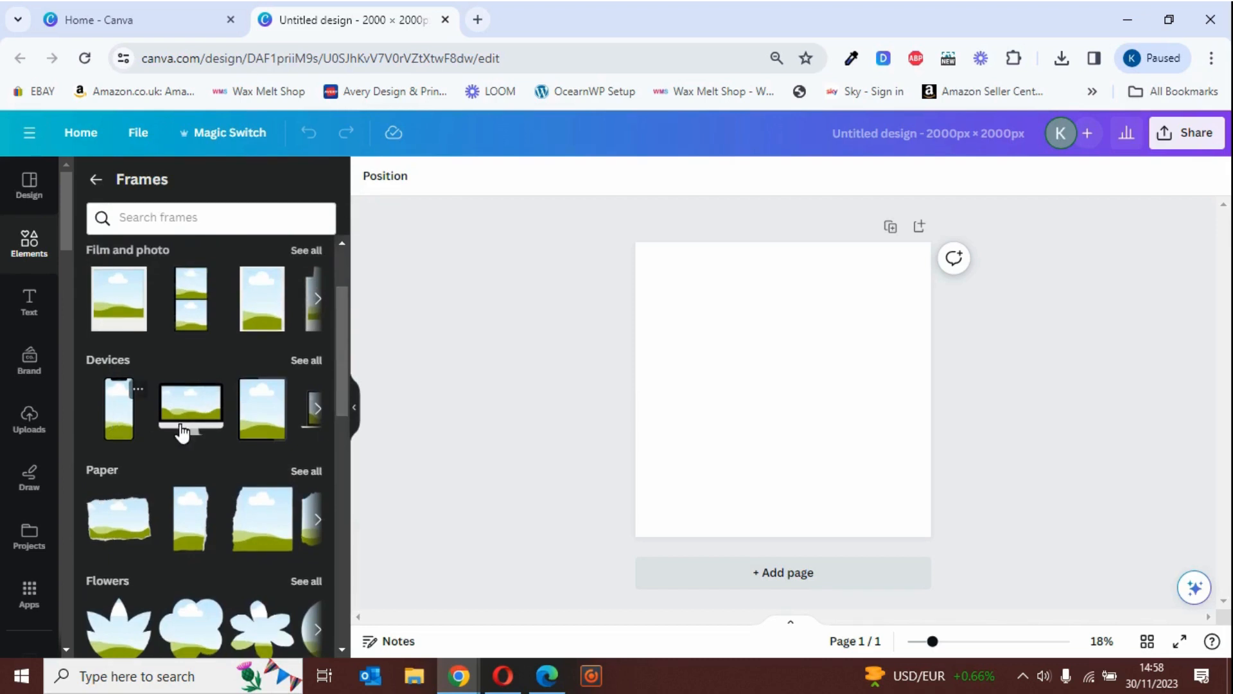
{"action": "left_click", "coordinate": [303, 362]}
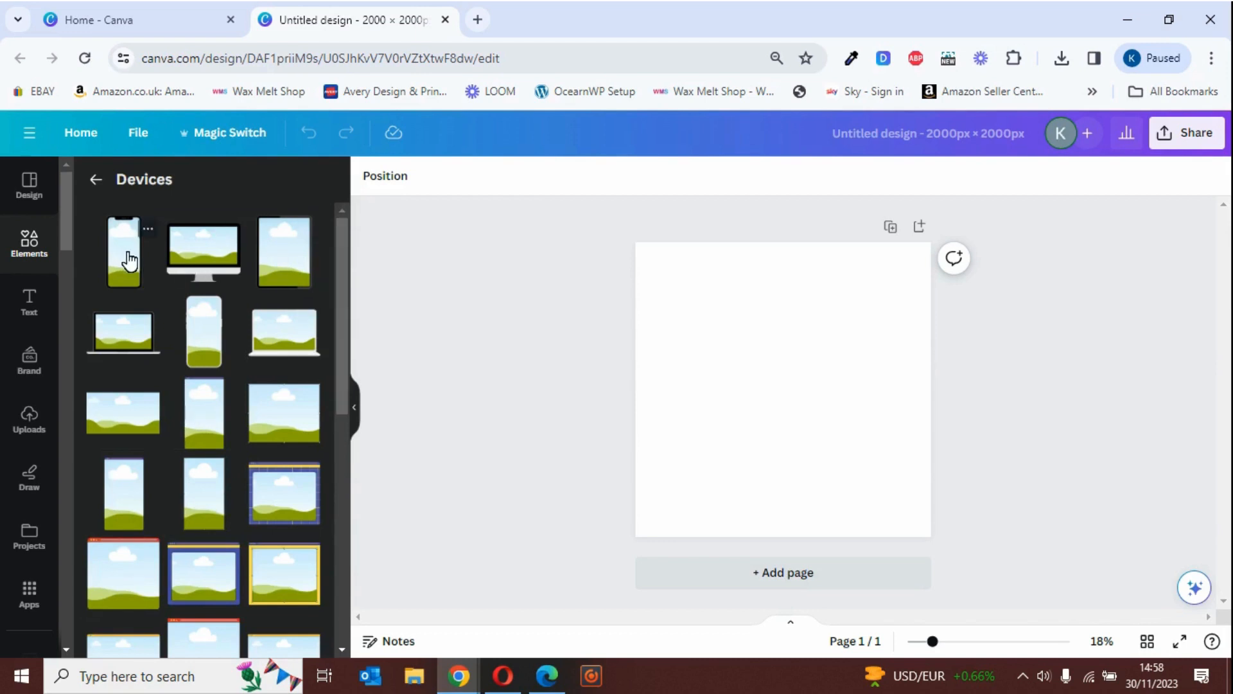
{"action": "left_click_drag", "start_coordinate": [129, 260], "coordinate": [784, 336]}
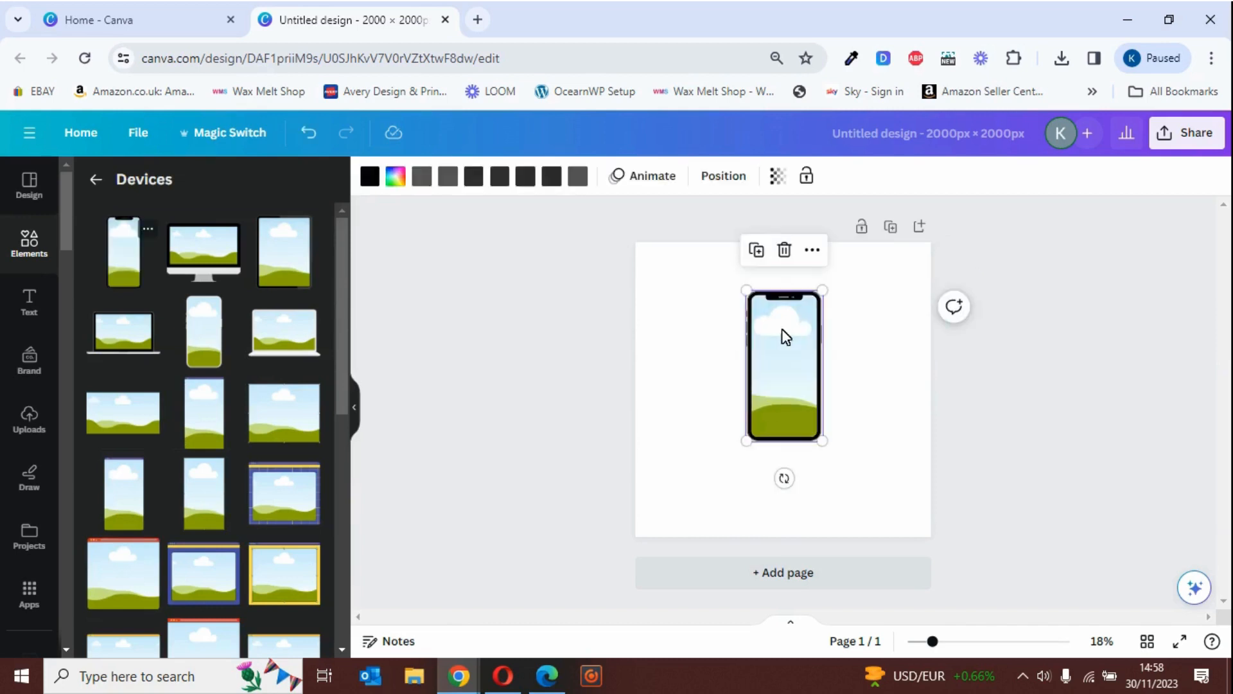
{"action": "left_click_drag", "start_coordinate": [748, 442], "coordinate": [717, 500]}
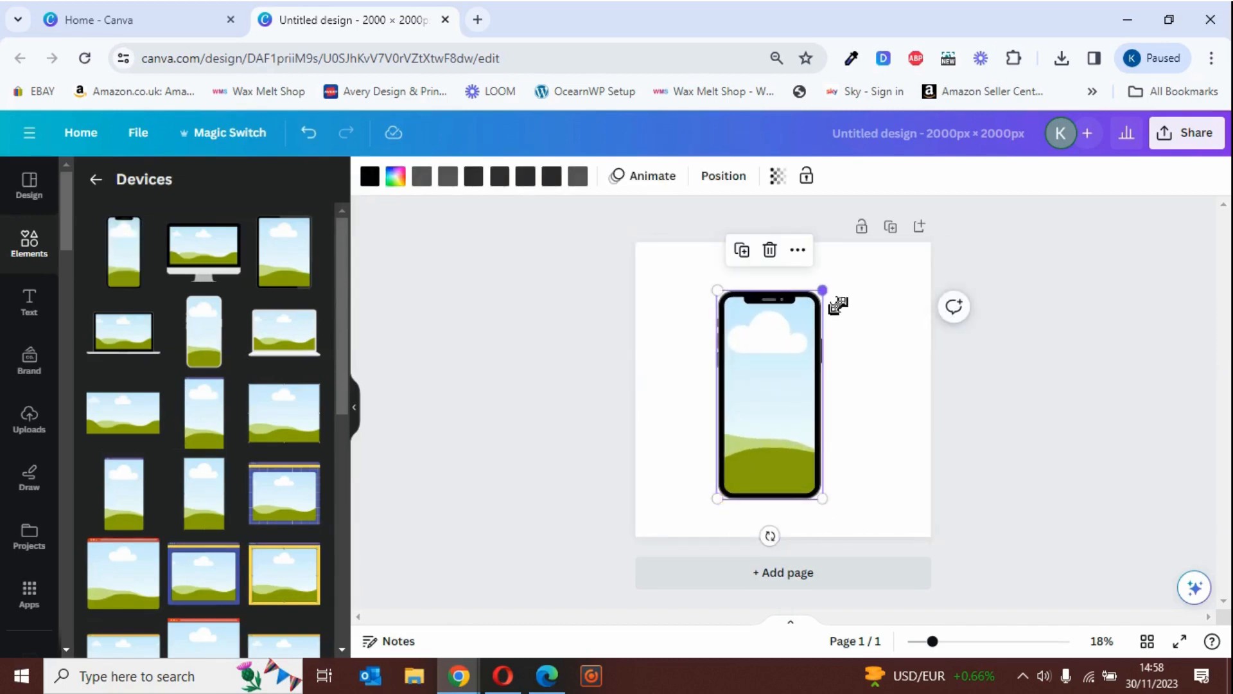
{"action": "left_click_drag", "start_coordinate": [842, 309], "coordinate": [857, 287]}
{"action": "left_click", "coordinate": [876, 375]}
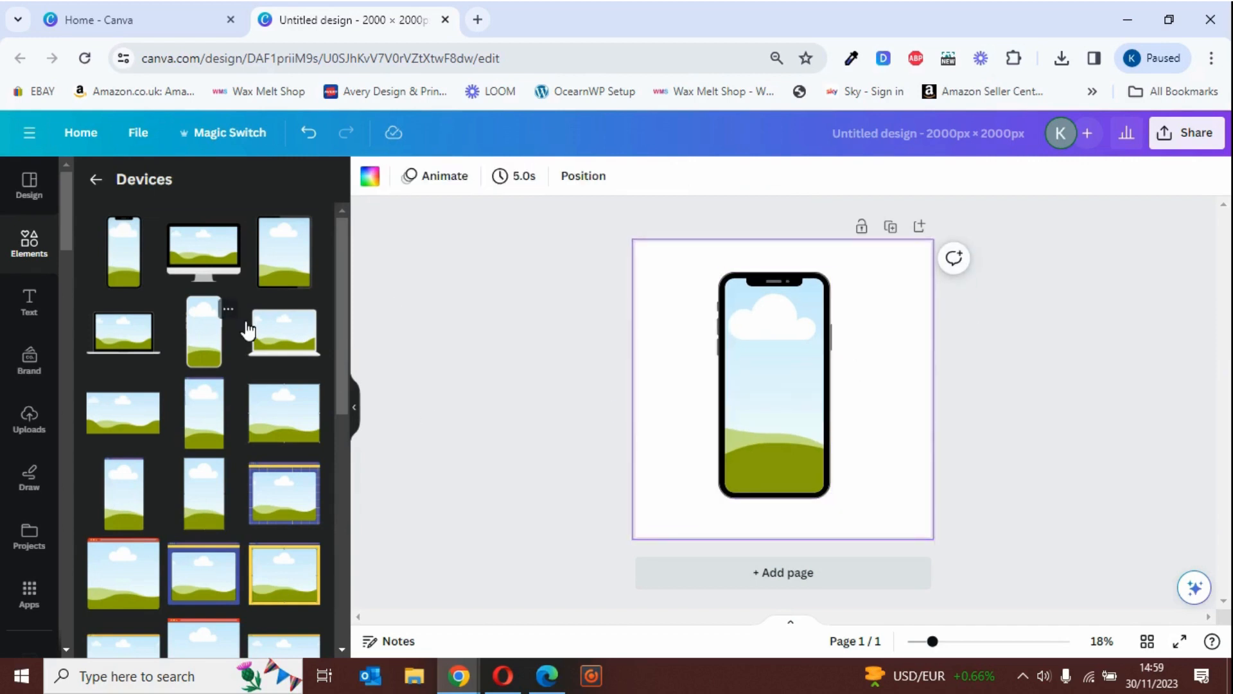
Step: Fill the phone frame with the uploaded photo of the woman holding a notebook, and remove the photo from the frame
{"action": "left_click", "coordinate": [40, 429]}
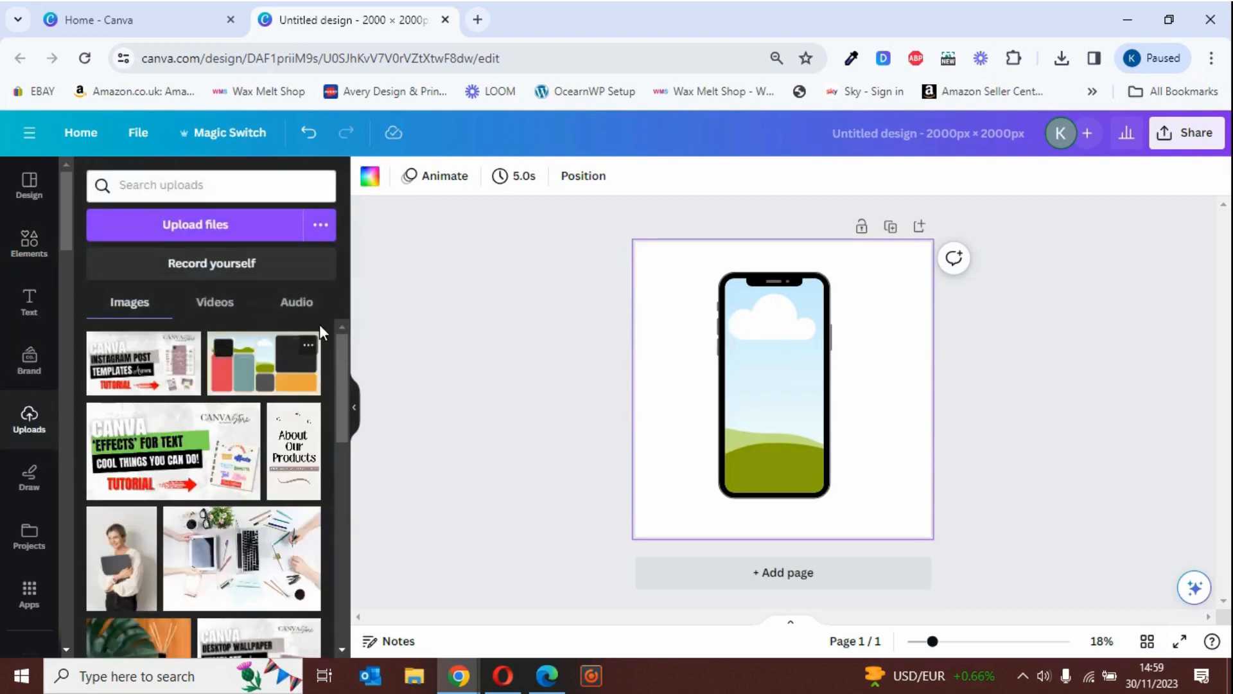
{"action": "left_click_drag", "start_coordinate": [342, 350], "coordinate": [343, 374]}
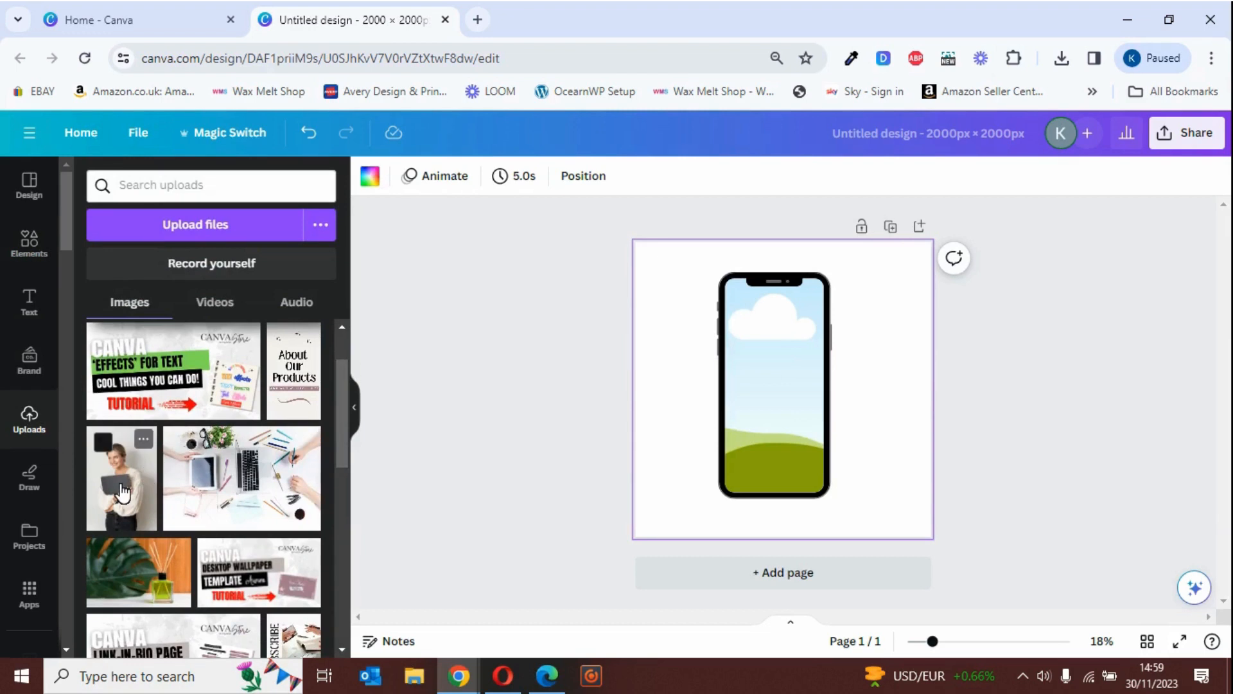
{"action": "left_click_drag", "start_coordinate": [124, 492], "coordinate": [750, 345]}
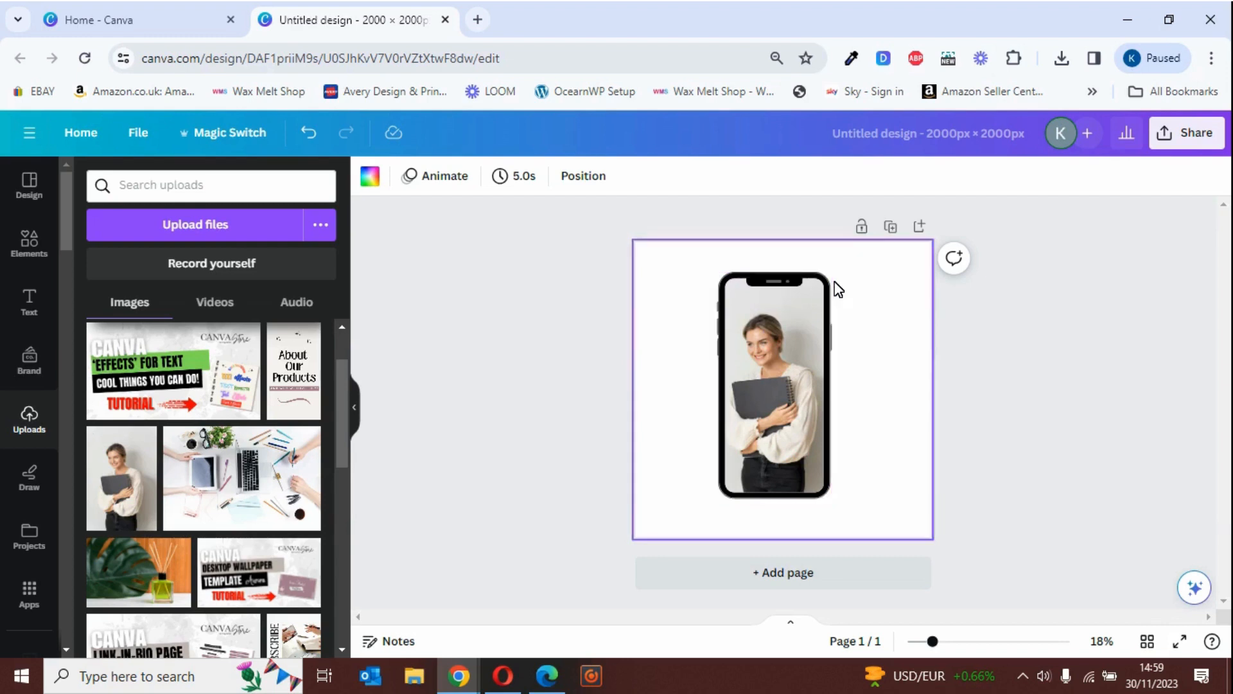
{"action": "left_click", "coordinate": [765, 362]}
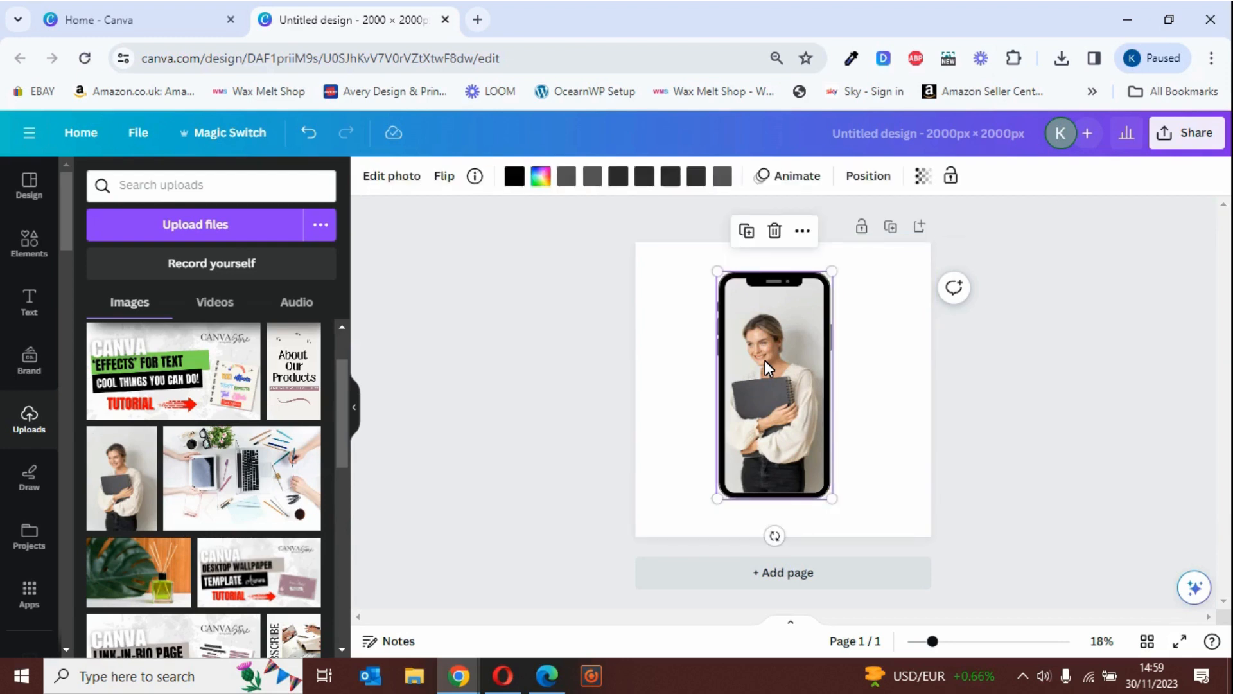
{"action": "key", "text": "Delete"}
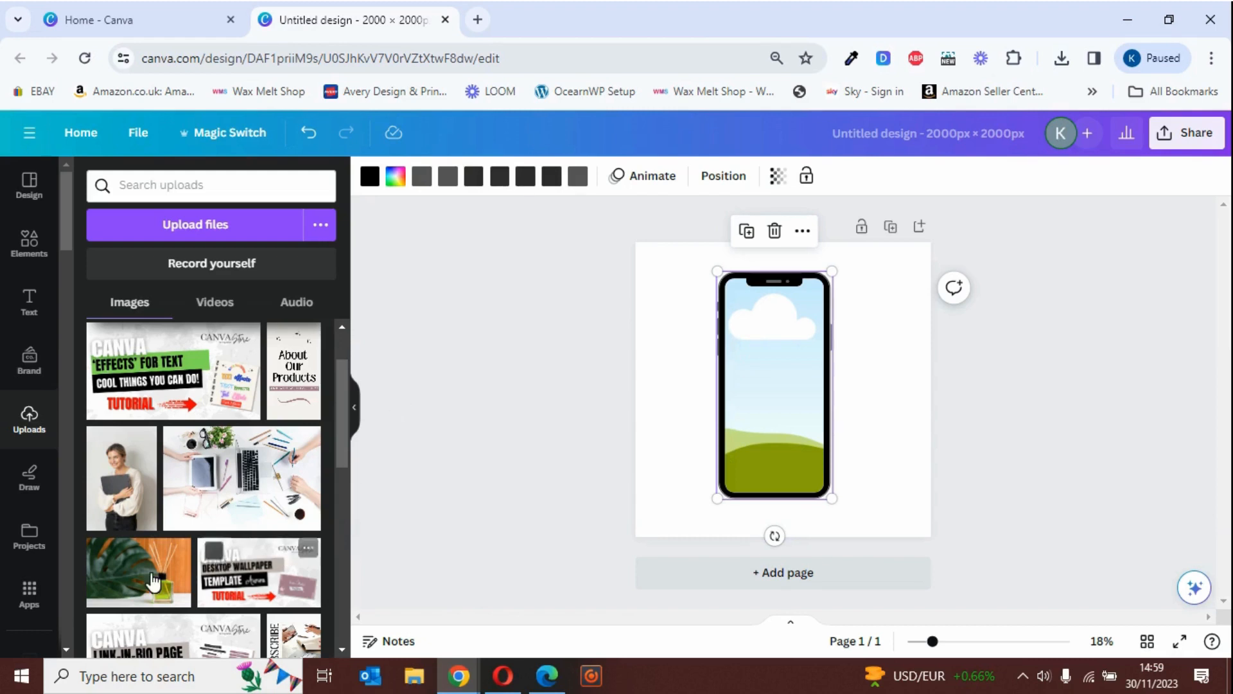
Step: Fill the phone frame with the uploaded reed diffuser photo and reposition it so the bottle is centred in the frame
{"action": "left_click_drag", "start_coordinate": [146, 586], "coordinate": [742, 375]}
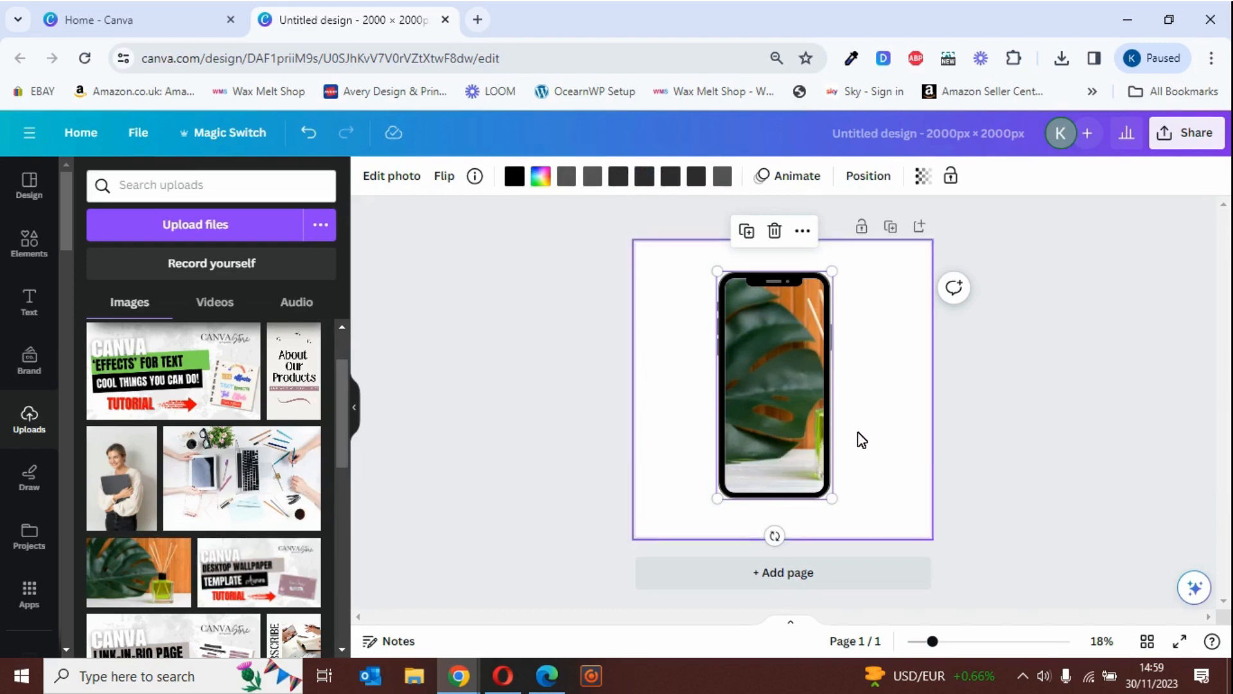
{"action": "double_click", "coordinate": [777, 375]}
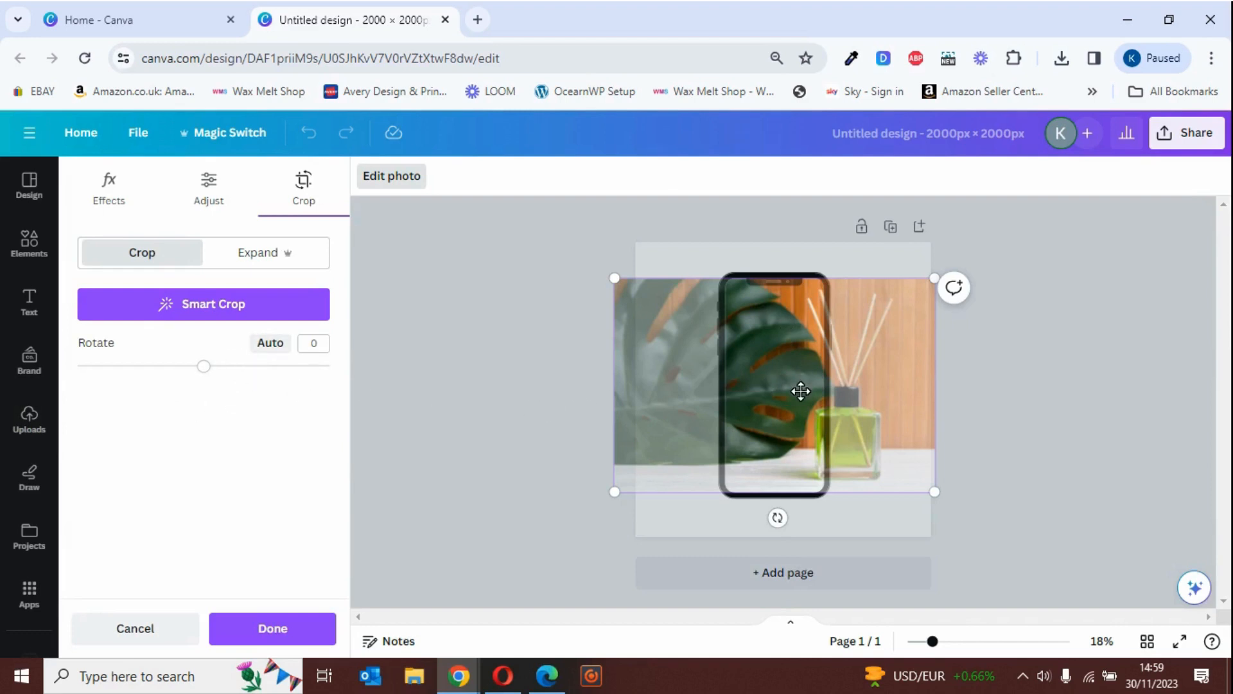
{"action": "left_click_drag", "start_coordinate": [792, 394], "coordinate": [709, 406]}
{"action": "left_click", "coordinate": [501, 443]}
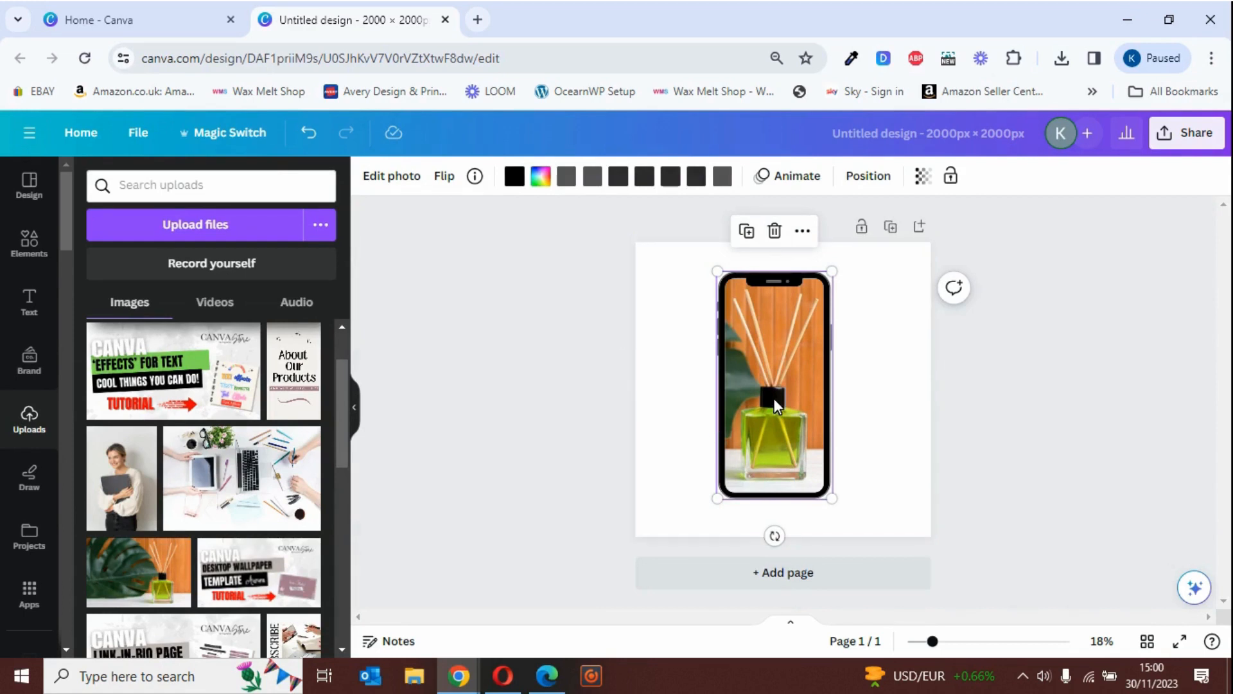
Step: Replace the diffuser photo in the phone frame with the uploaded "About Our Products" image, and clear the frame again
{"action": "key", "text": "Delete"}
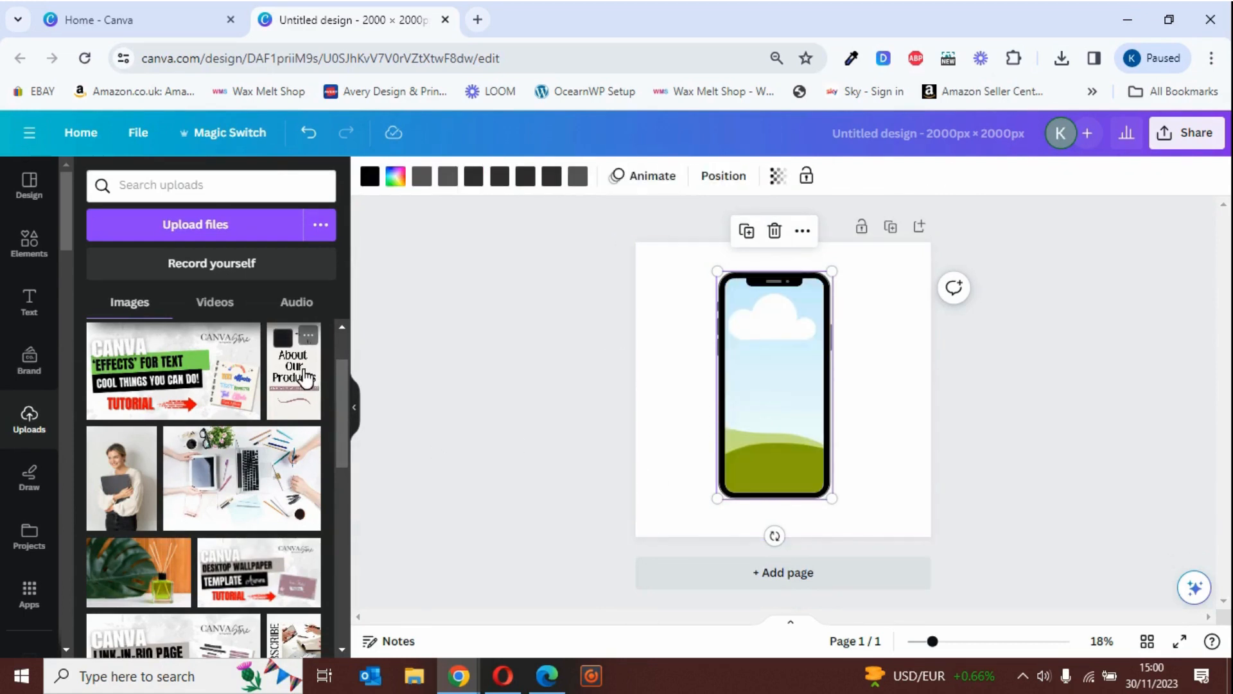
{"action": "left_click_drag", "start_coordinate": [305, 378], "coordinate": [766, 366]}
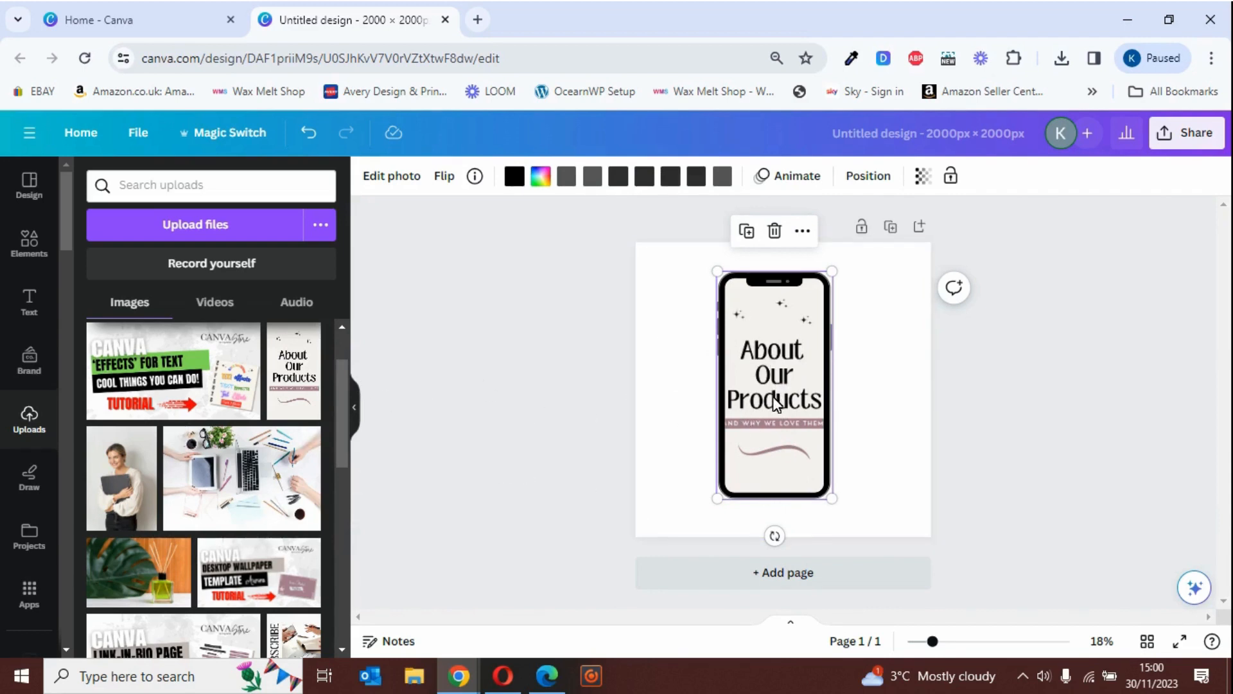
{"action": "key", "text": "Delete"}
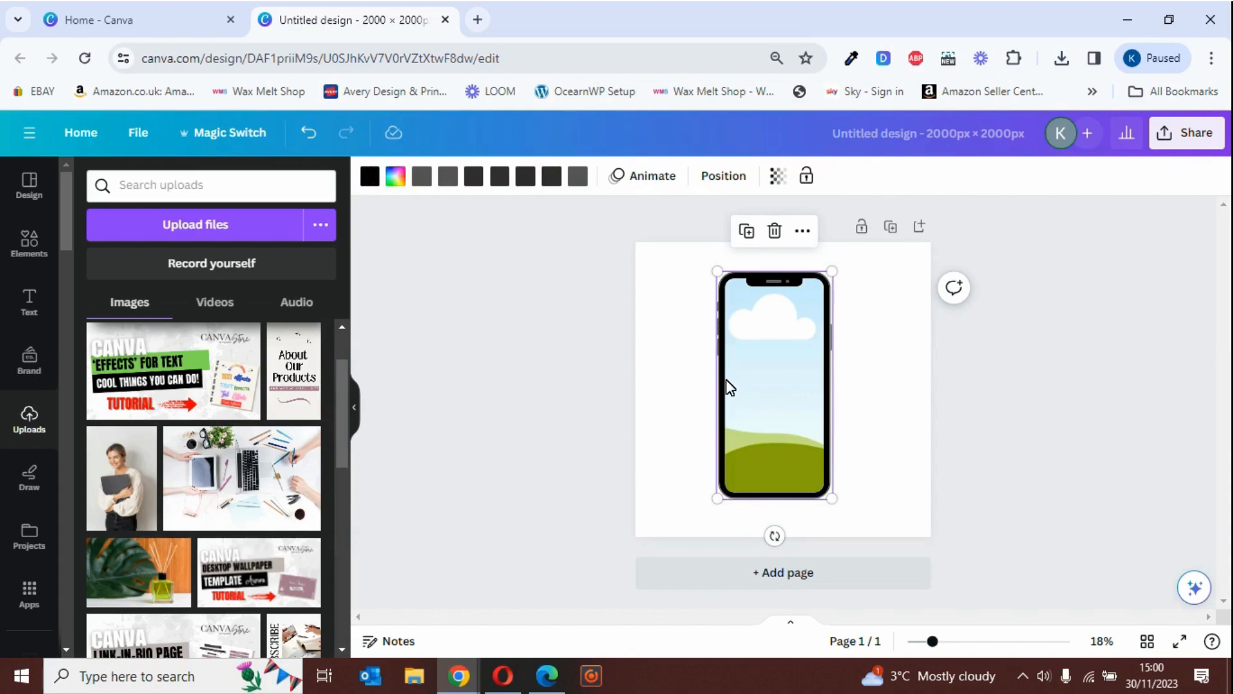
Step: Open the full Paper category of frames and delete the phone frame from the page
{"action": "left_click", "coordinate": [33, 247]}
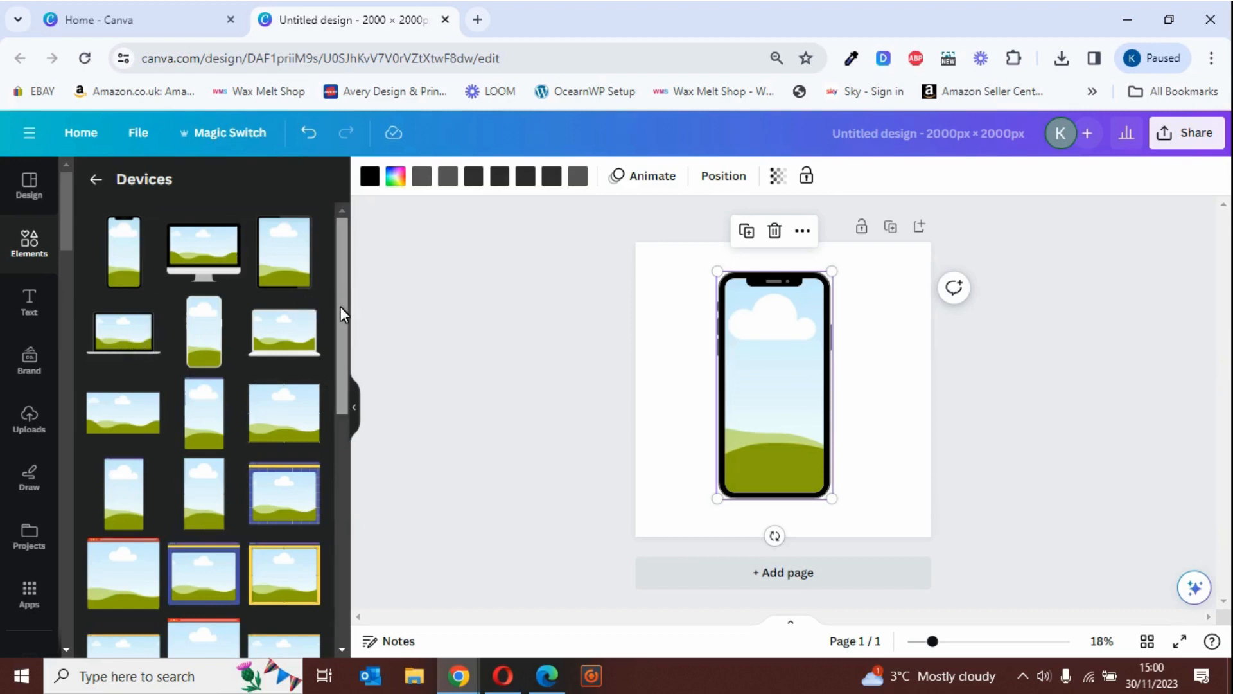
{"action": "left_click_drag", "start_coordinate": [341, 307], "coordinate": [337, 582]}
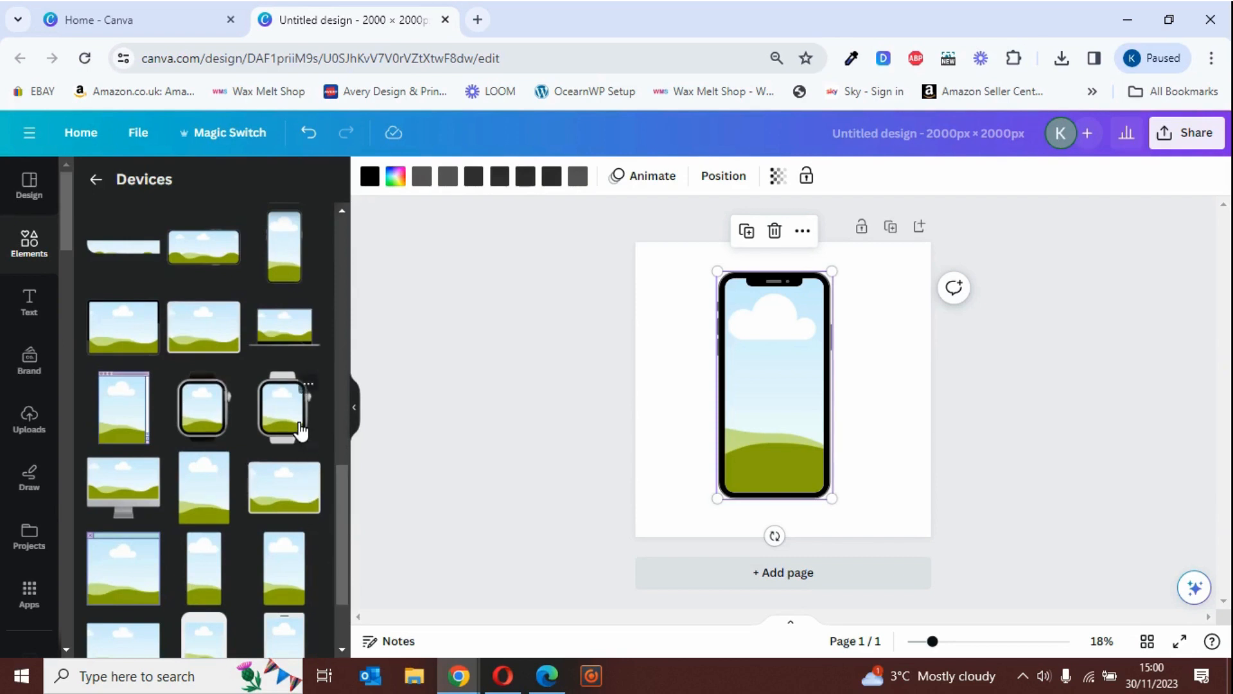
{"action": "left_click_drag", "start_coordinate": [342, 476], "coordinate": [358, 211]}
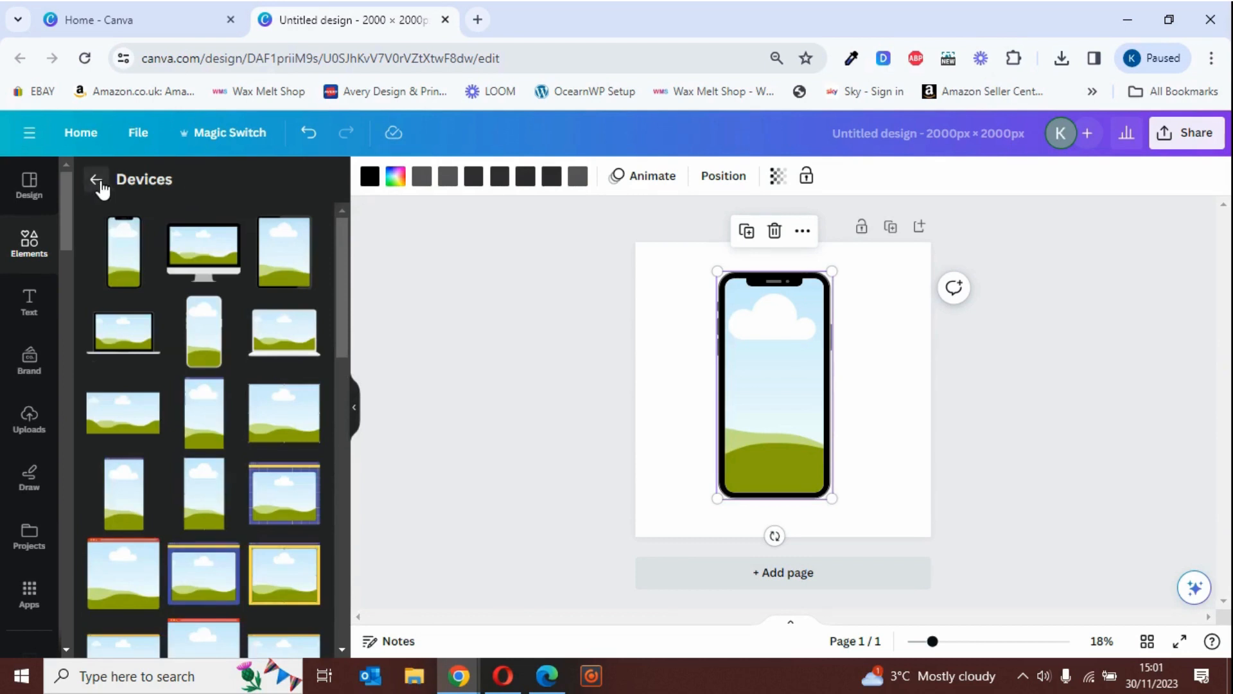
{"action": "left_click", "coordinate": [98, 182]}
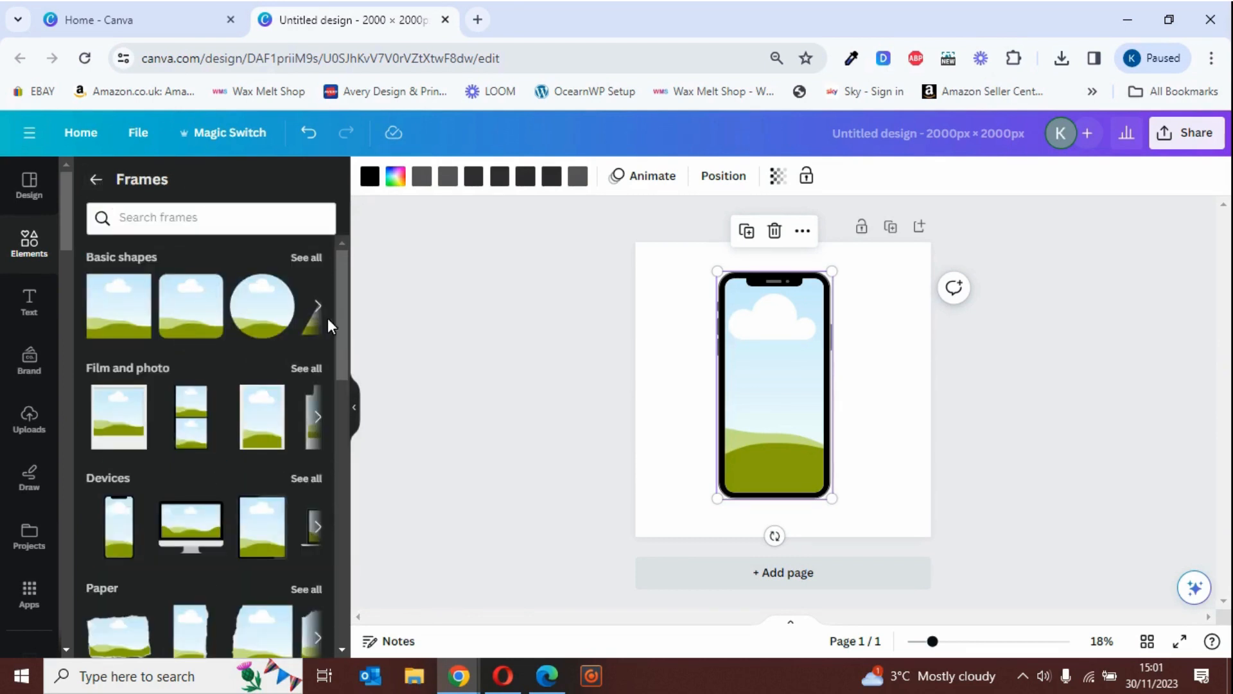
{"action": "left_click_drag", "start_coordinate": [341, 284], "coordinate": [345, 356]}
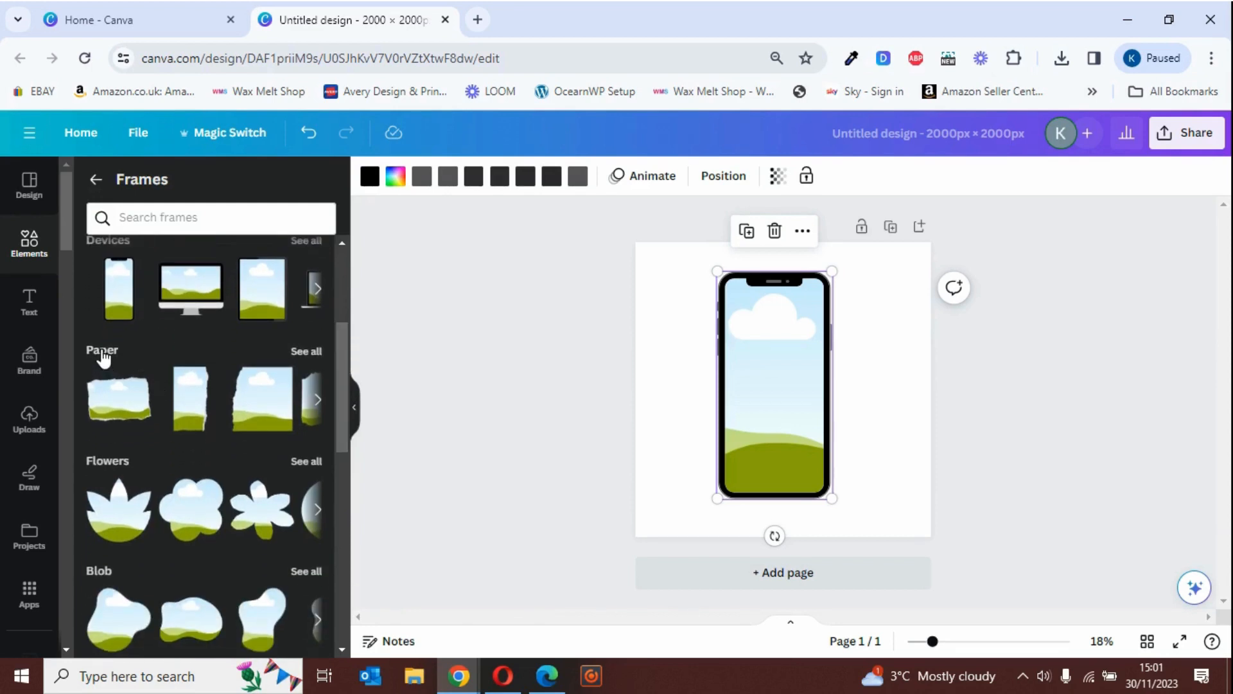
{"action": "left_click", "coordinate": [307, 352]}
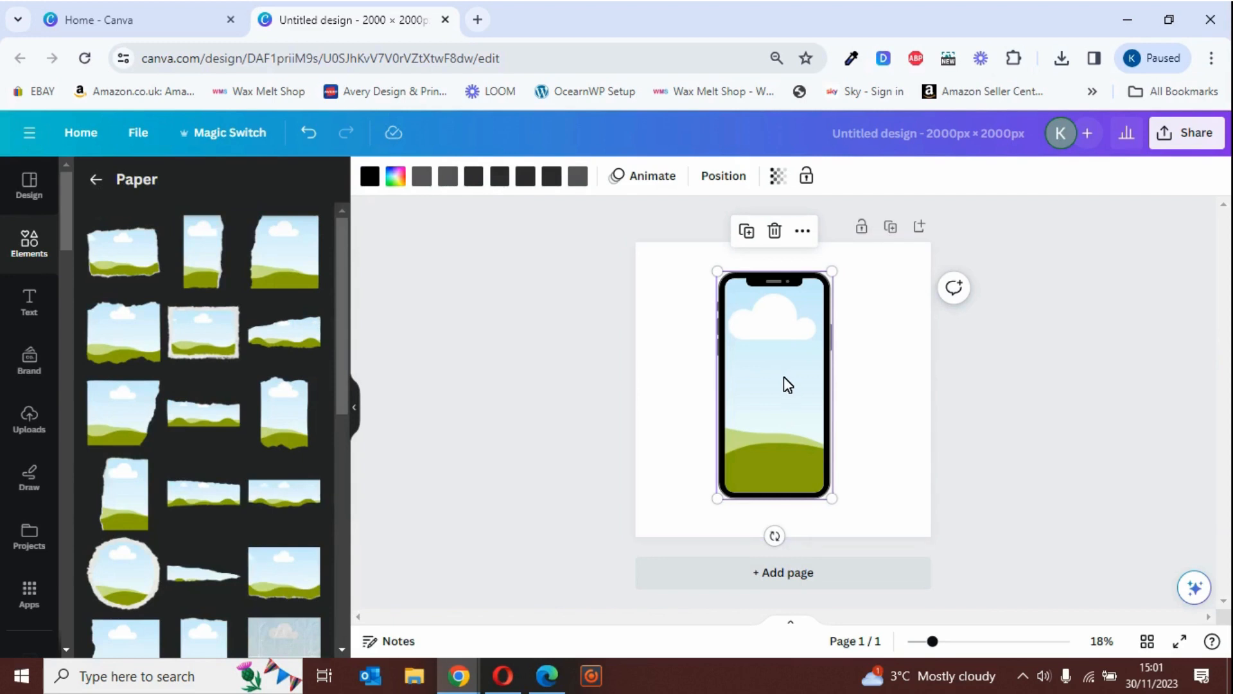
{"action": "key", "text": "Delete"}
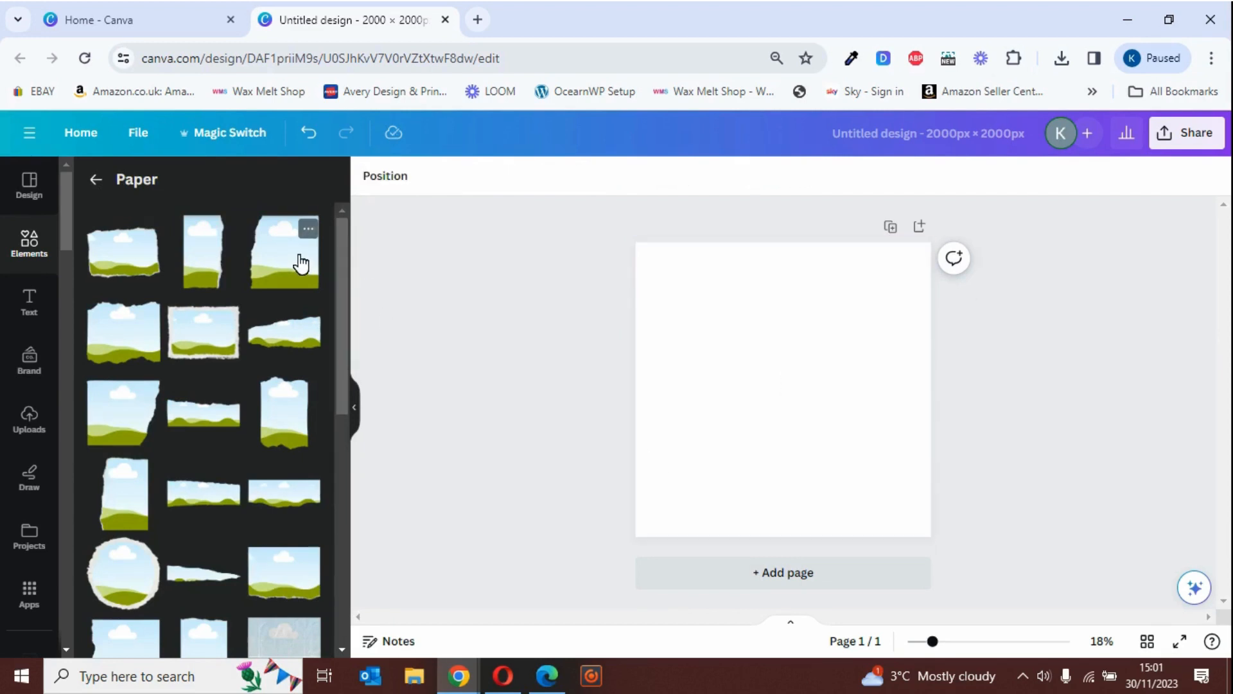
Step: Add the paper frame with the torn left edge, scale it to the full page height and let it run off the page's right edge
{"action": "left_click_drag", "start_coordinate": [301, 263], "coordinate": [875, 354]}
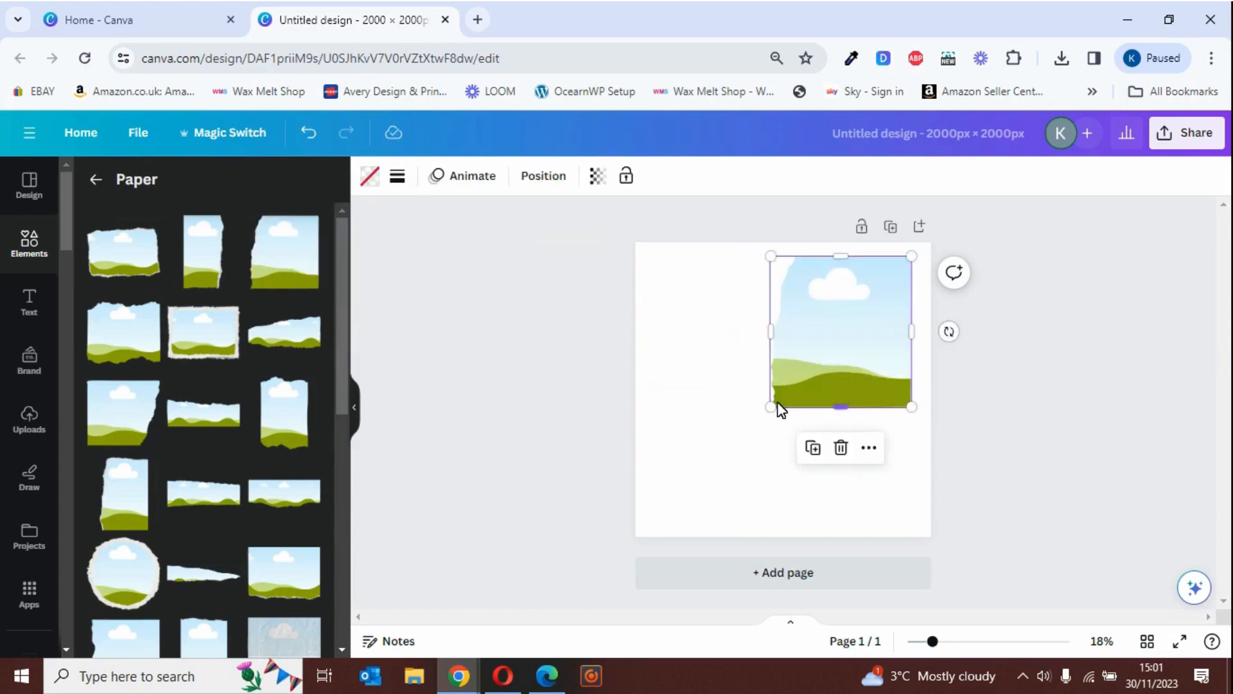
{"action": "left_click_drag", "start_coordinate": [778, 403], "coordinate": [729, 552]}
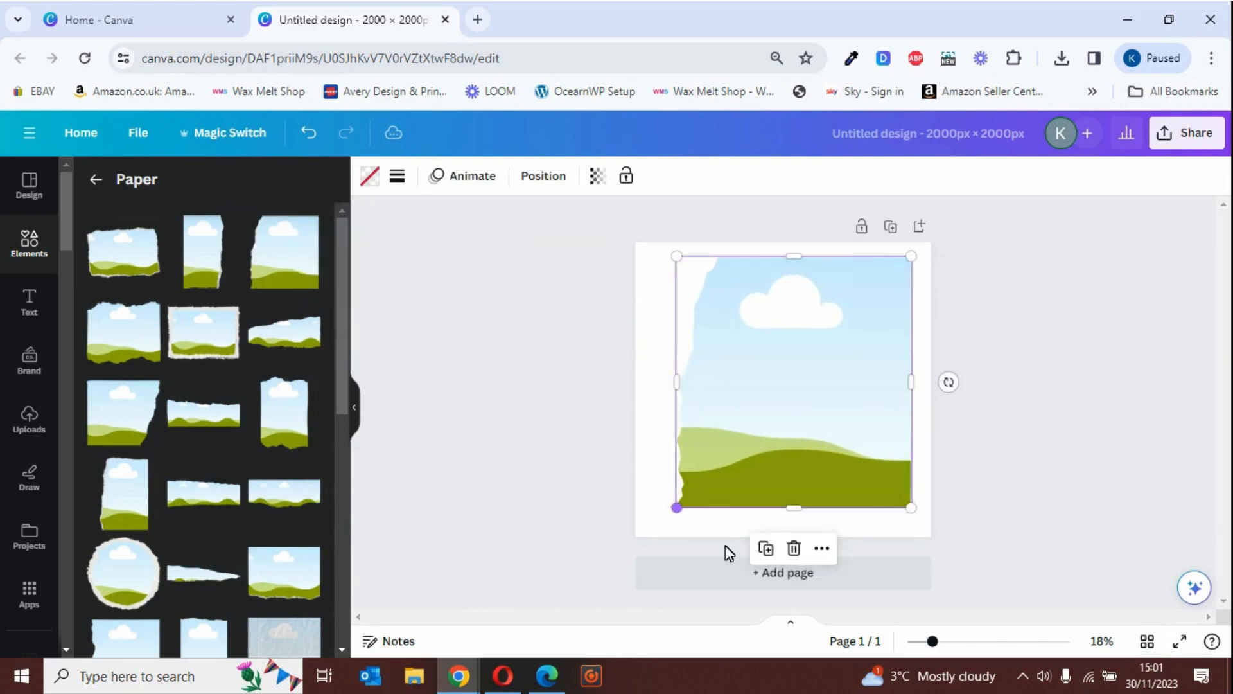
{"action": "left_click_drag", "start_coordinate": [780, 399], "coordinate": [886, 391]}
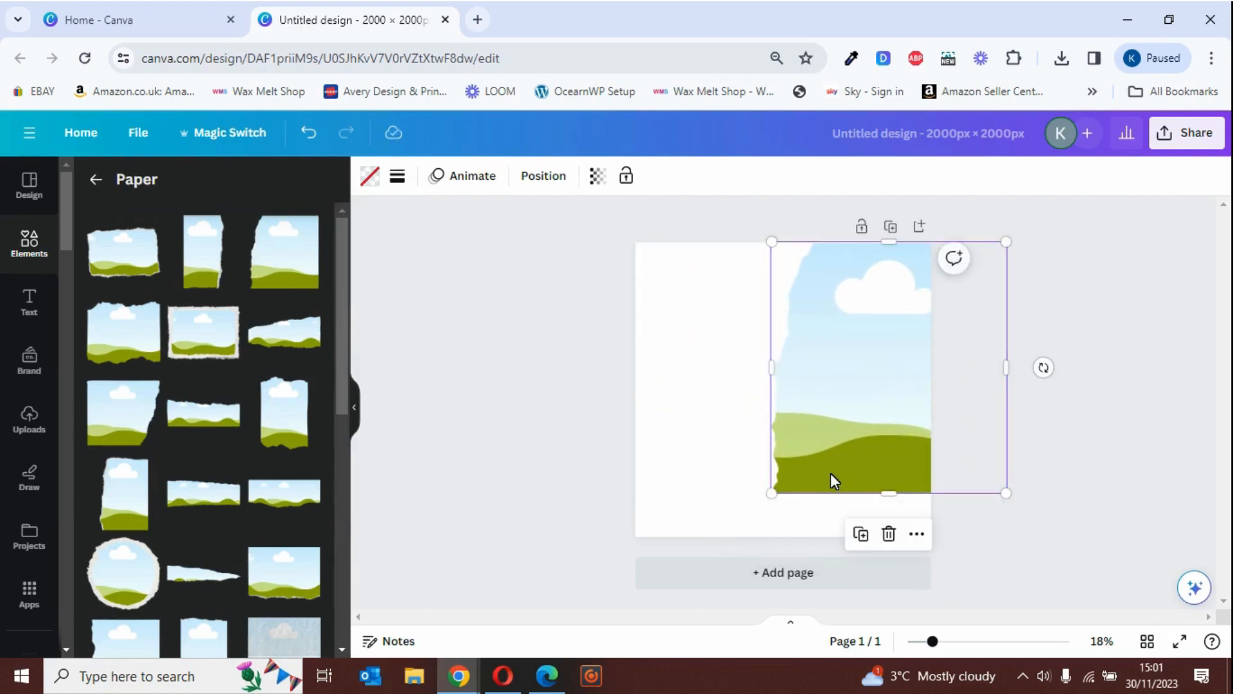
{"action": "left_click_drag", "start_coordinate": [795, 508], "coordinate": [748, 553]}
{"action": "left_click_drag", "start_coordinate": [806, 383], "coordinate": [835, 380]}
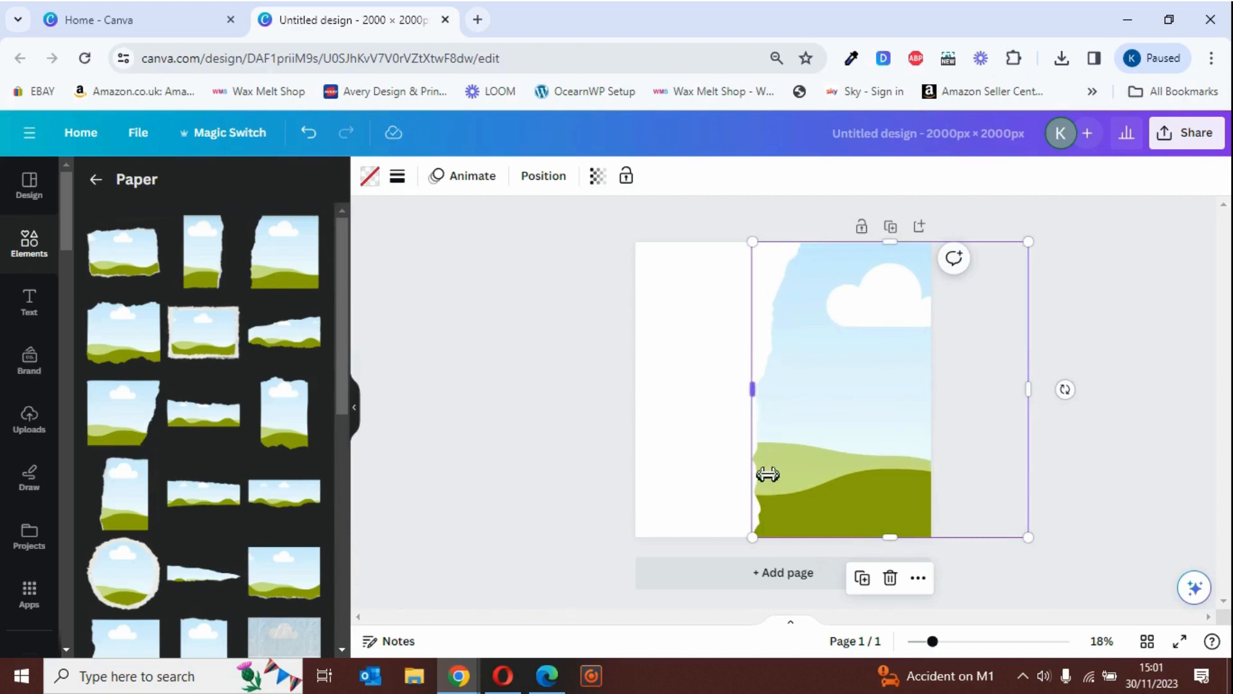
Step: Set the page background to the default solid pink
{"action": "left_click", "coordinate": [662, 275]}
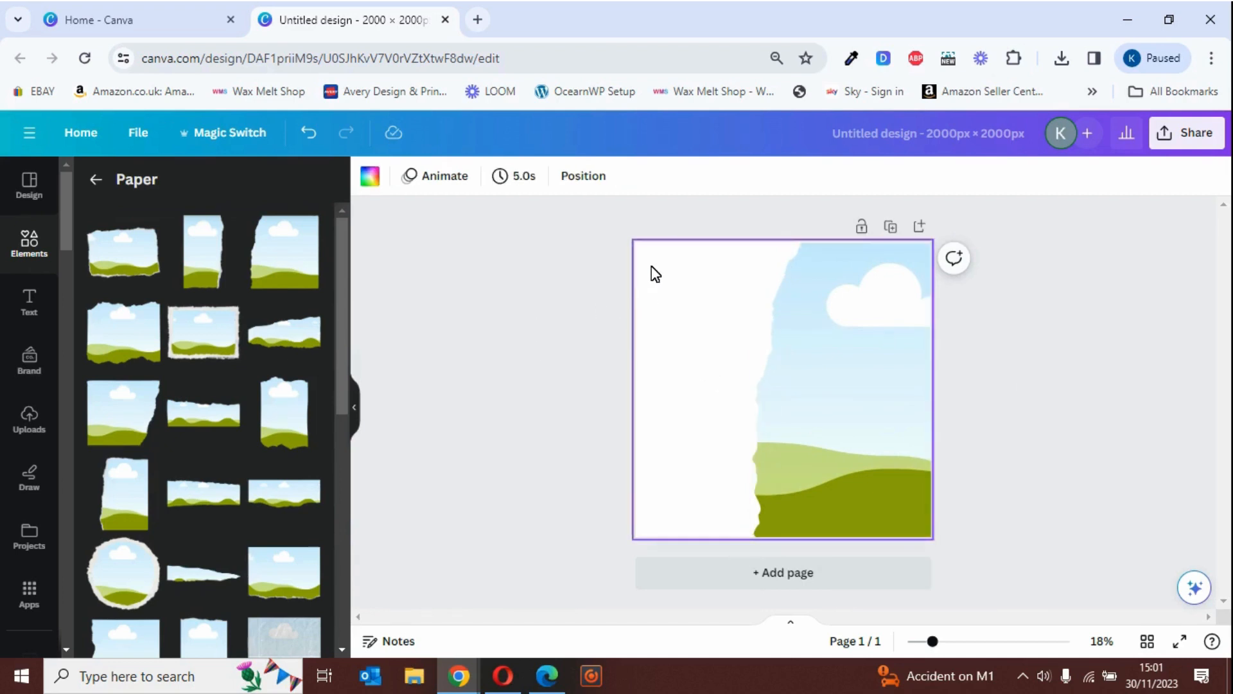
{"action": "left_click", "coordinate": [370, 176]}
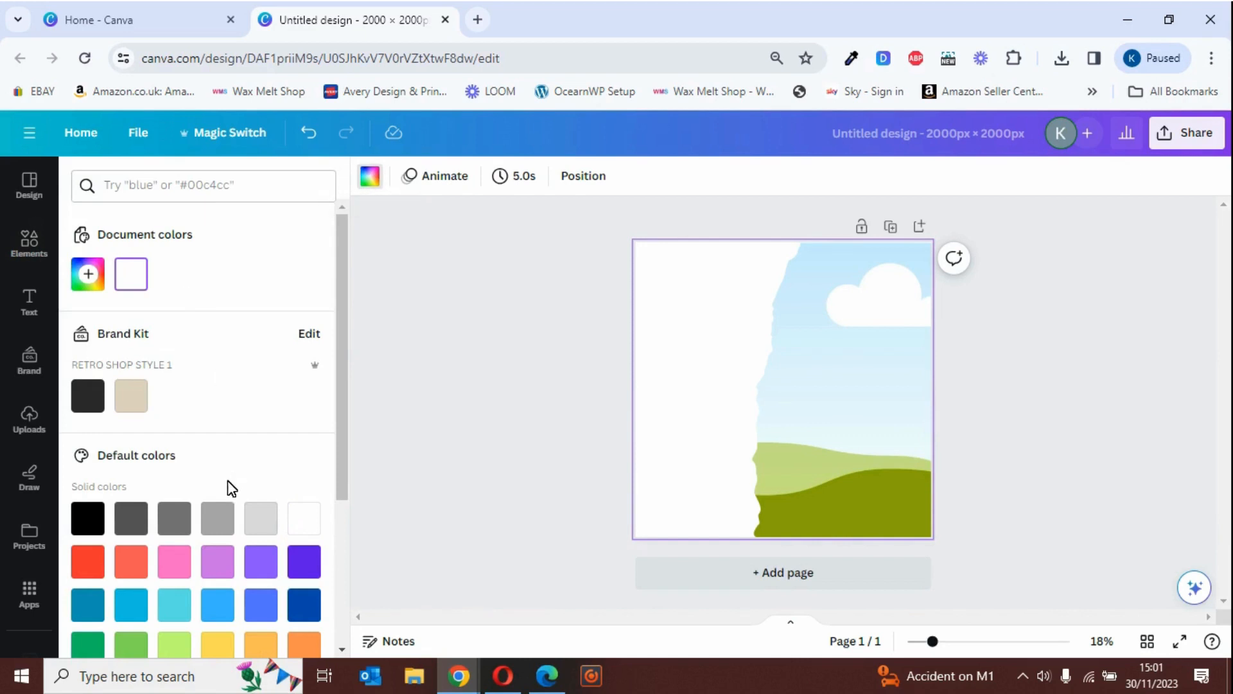
{"action": "left_click", "coordinate": [179, 565]}
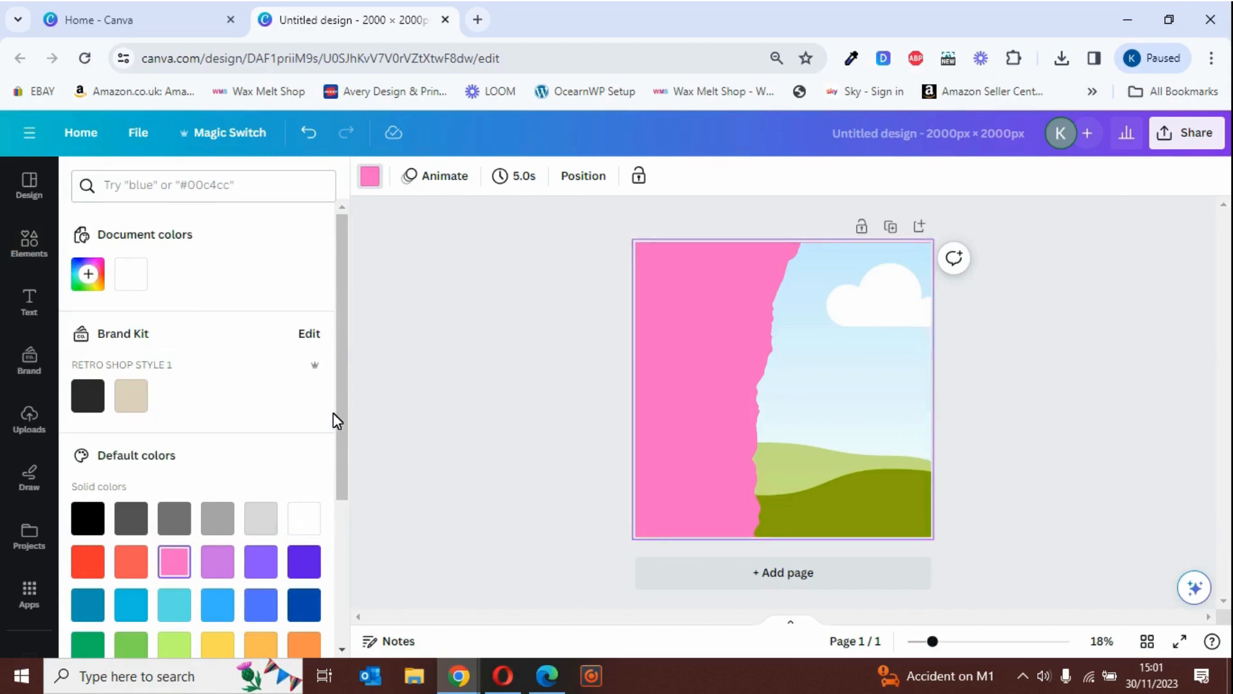
Step: Fill the torn-paper frame with the uploaded desk flat-lay photo and shift the photo left so the laptop sits within the visible frame
{"action": "left_click", "coordinate": [29, 421]}
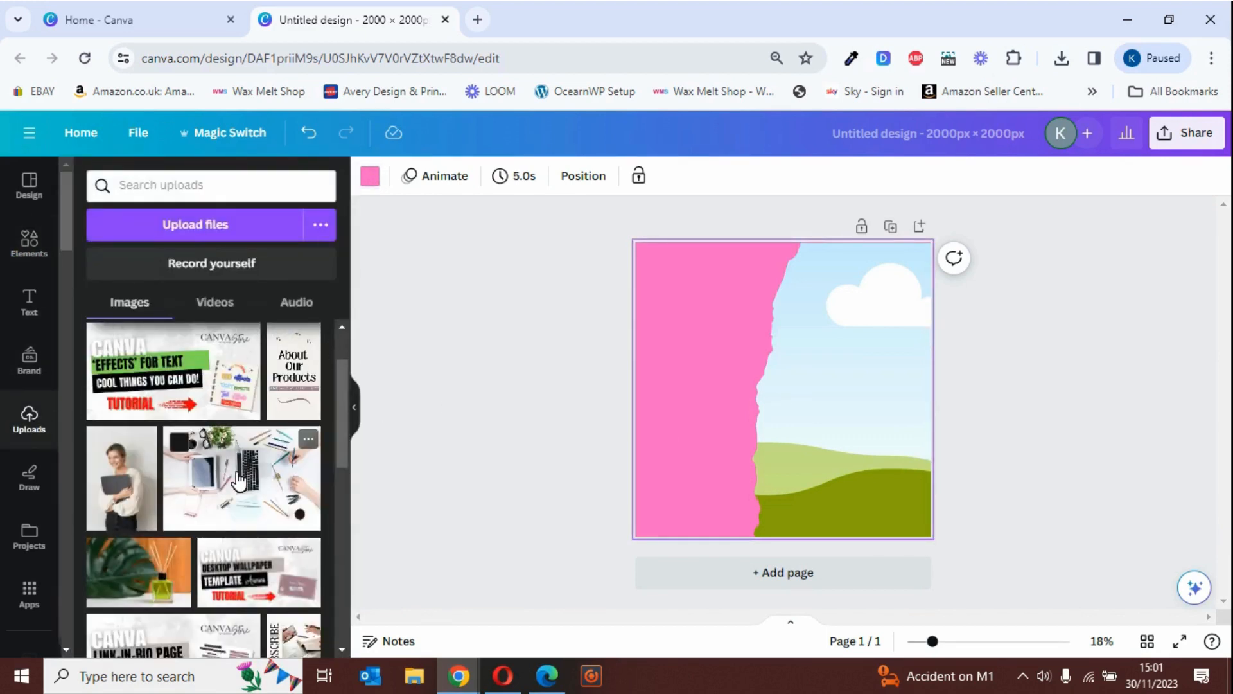
{"action": "left_click_drag", "start_coordinate": [239, 480], "coordinate": [864, 302]}
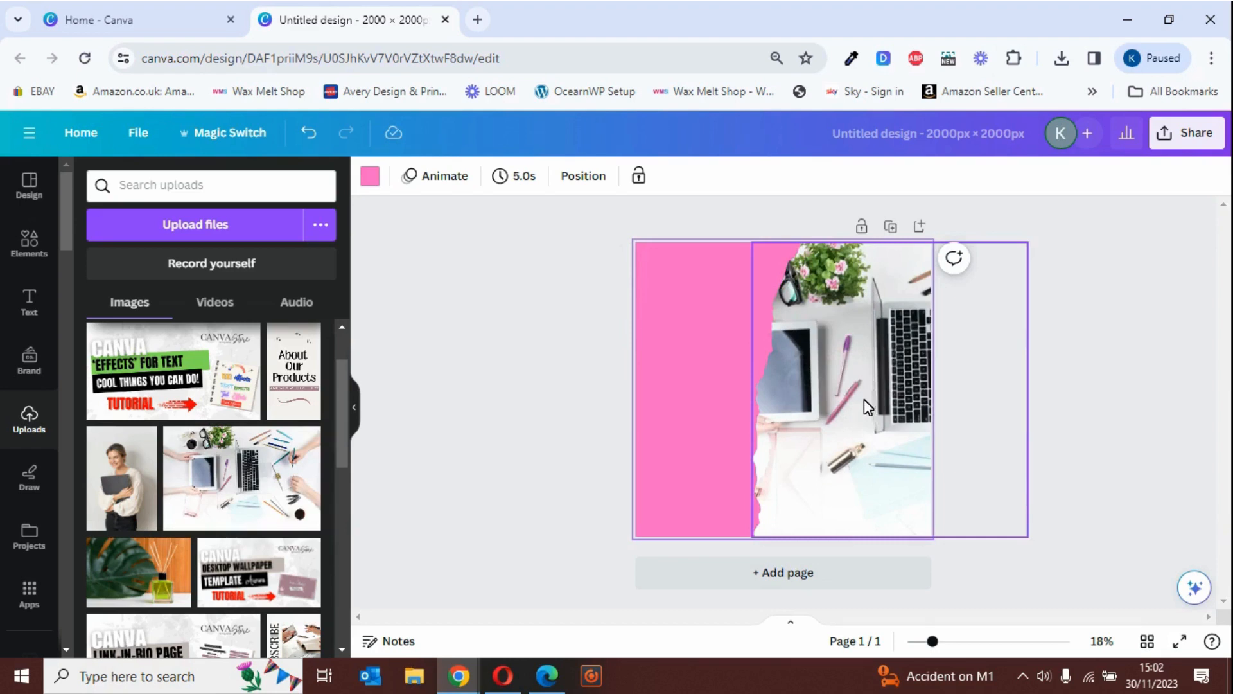
{"action": "double_click", "coordinate": [849, 384]}
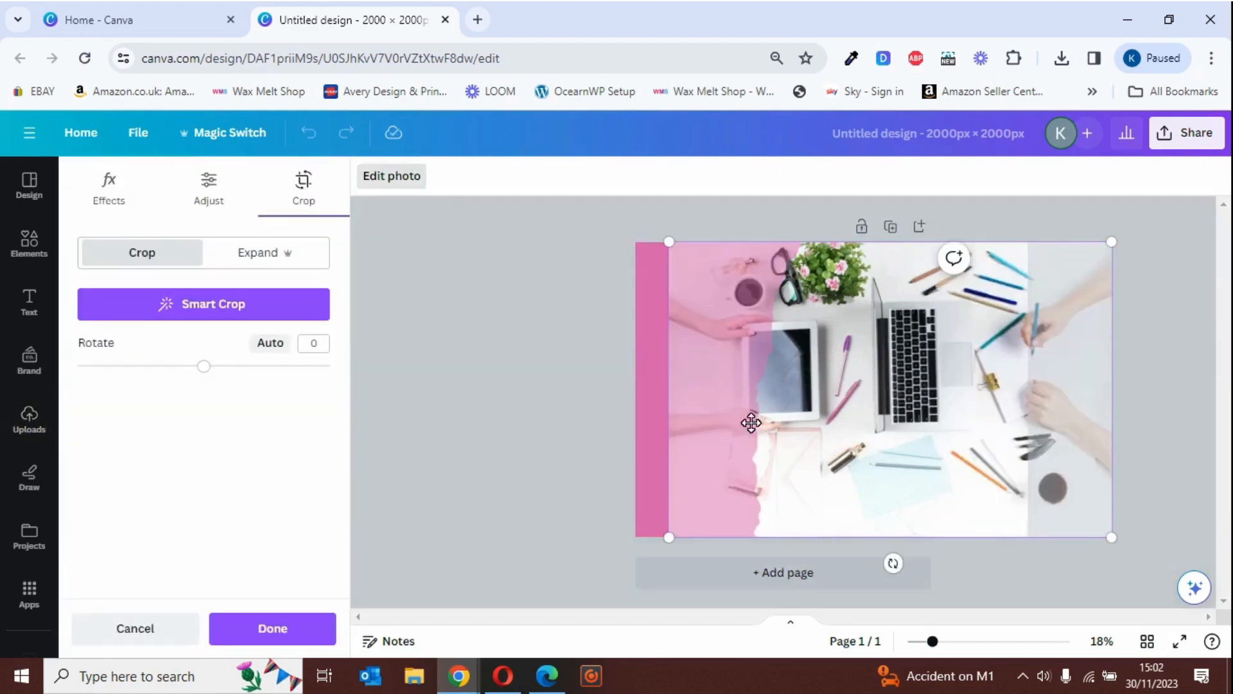
{"action": "mouse_move", "coordinate": [820, 425]}
{"action": "left_mouse_down"}
{"action": "mouse_move", "coordinate": [950, 421]}
{"action": "mouse_move", "coordinate": [823, 426]}
{"action": "left_mouse_up"}
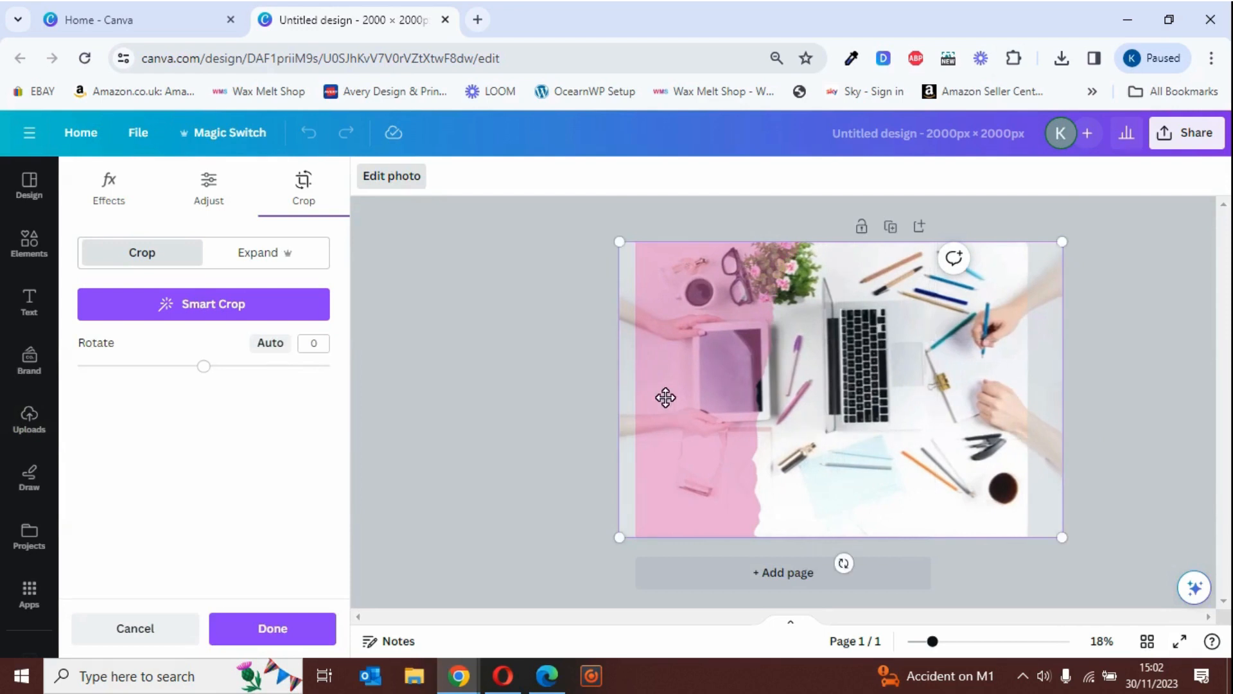
{"action": "left_click", "coordinate": [511, 345]}
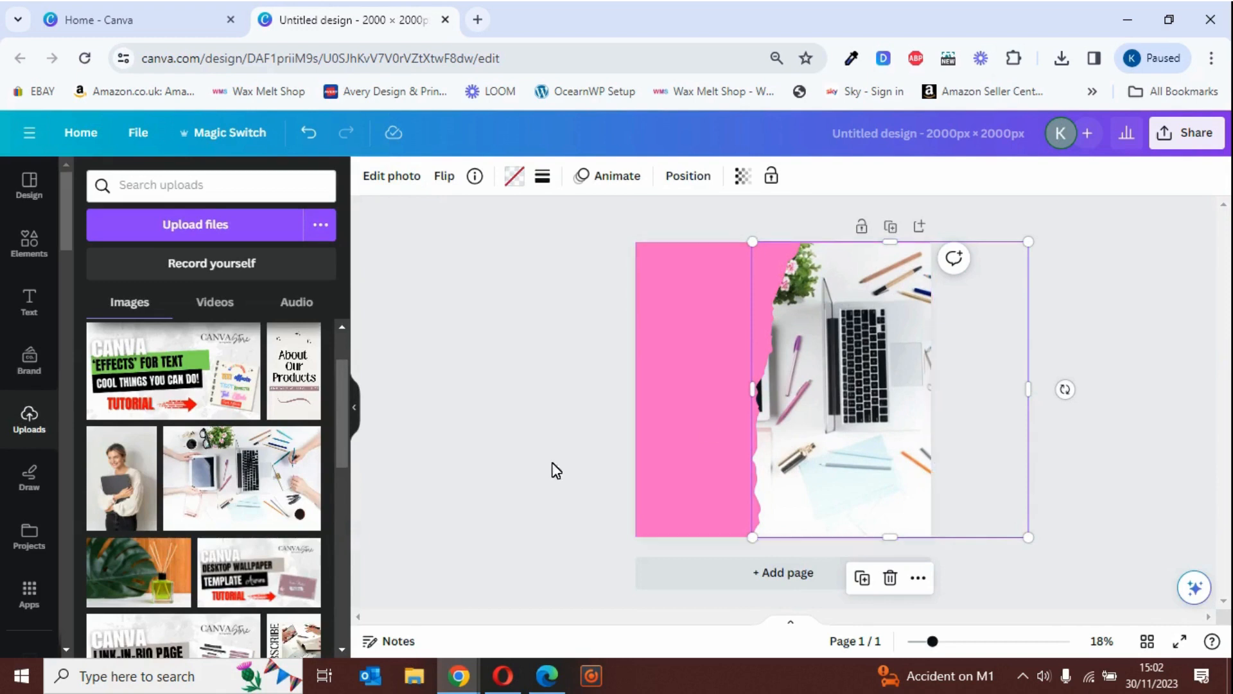
{"action": "left_click", "coordinate": [544, 406]}
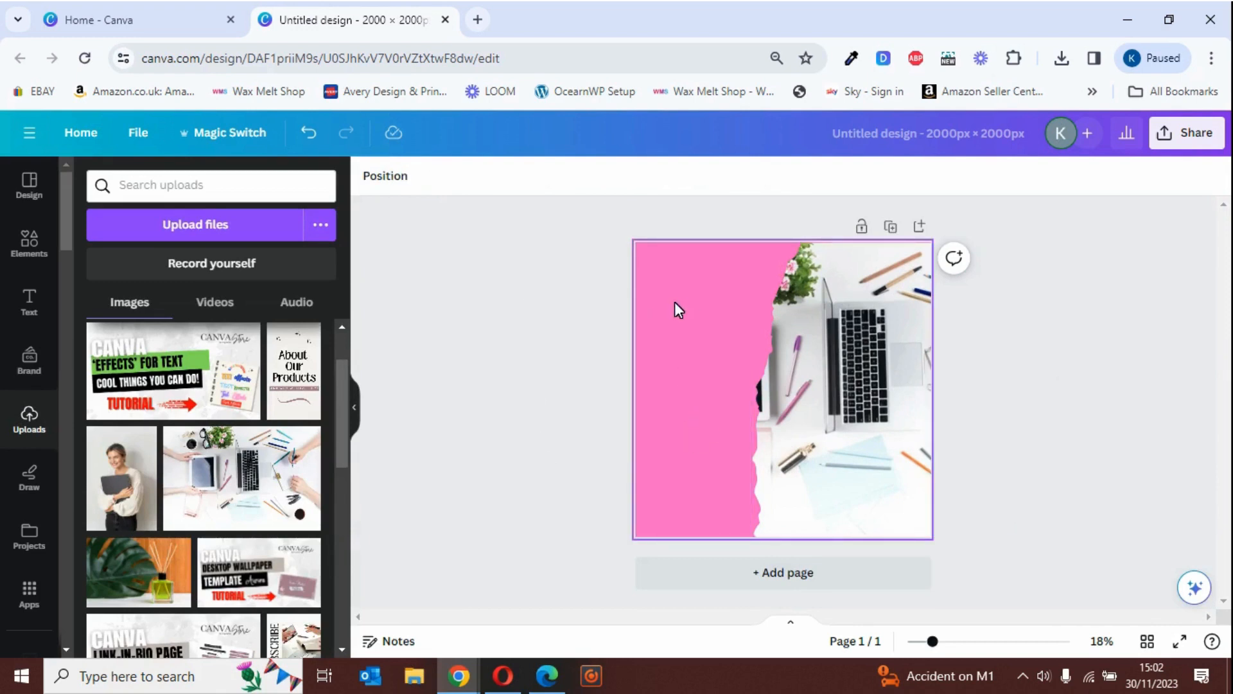
{"action": "left_click", "coordinate": [30, 302]}
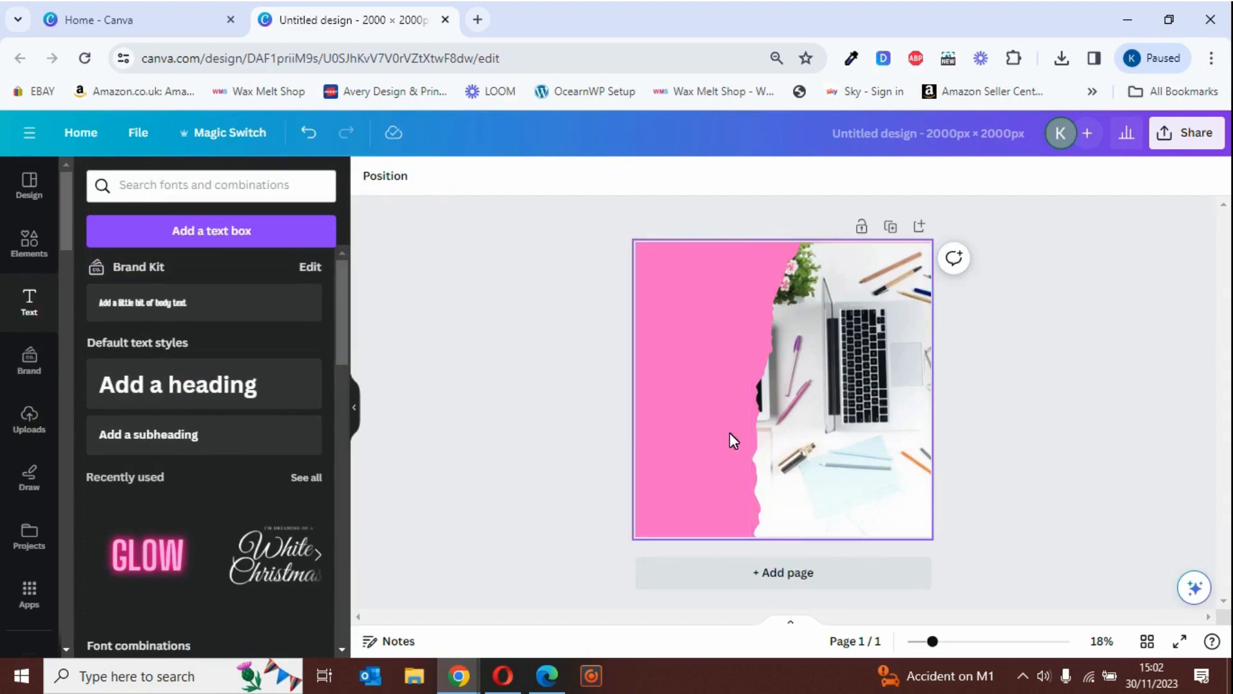
Step: Shrink the filled paper frame, tilt it clockwise, and enlarge it past the page's lower-right area so its torn edge runs diagonally
{"action": "mouse_move", "coordinate": [800, 439]}
{"action": "left_mouse_down"}
{"action": "mouse_move", "coordinate": [755, 448]}
{"action": "mouse_move", "coordinate": [817, 462]}
{"action": "mouse_move", "coordinate": [797, 445]}
{"action": "left_mouse_up"}
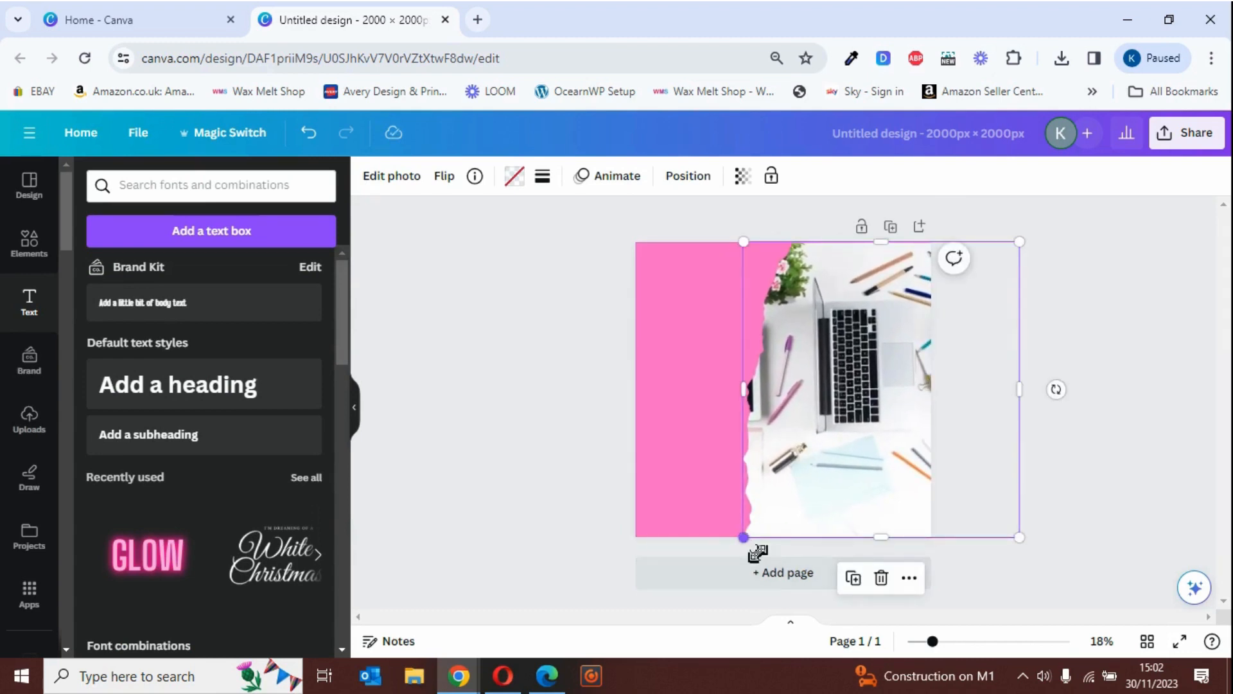
{"action": "left_click_drag", "start_coordinate": [744, 537], "coordinate": [796, 446]}
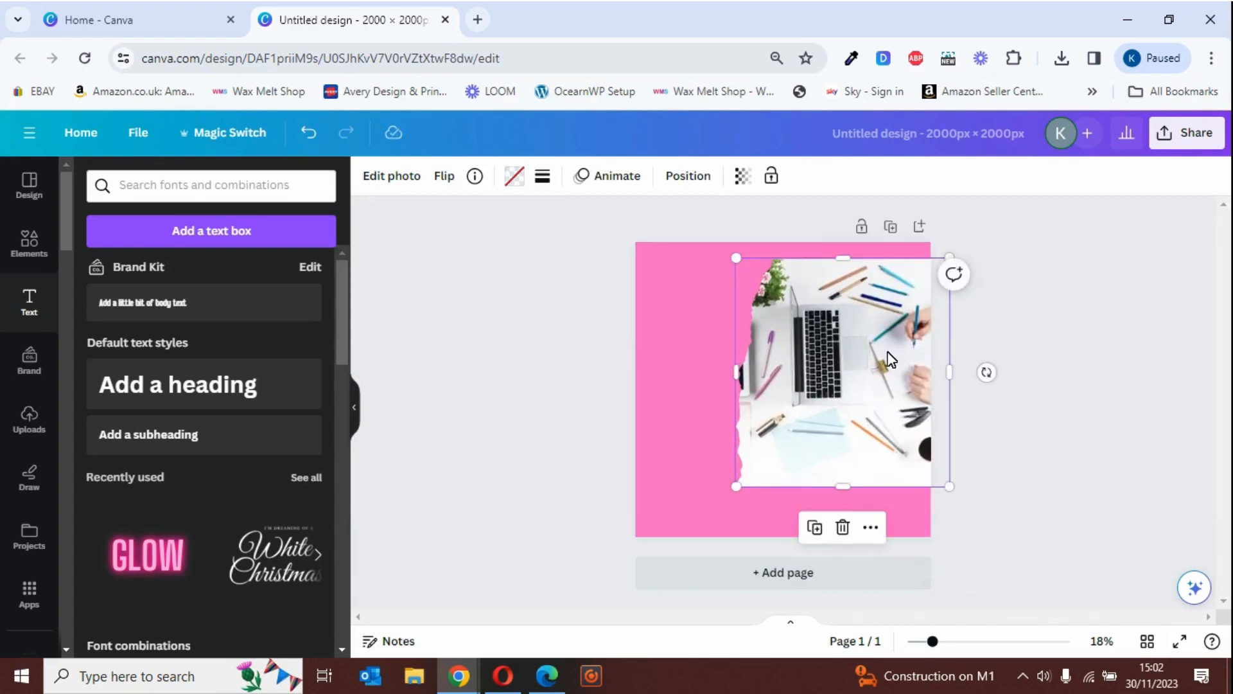
{"action": "left_click_drag", "start_coordinate": [1003, 386], "coordinate": [987, 450]}
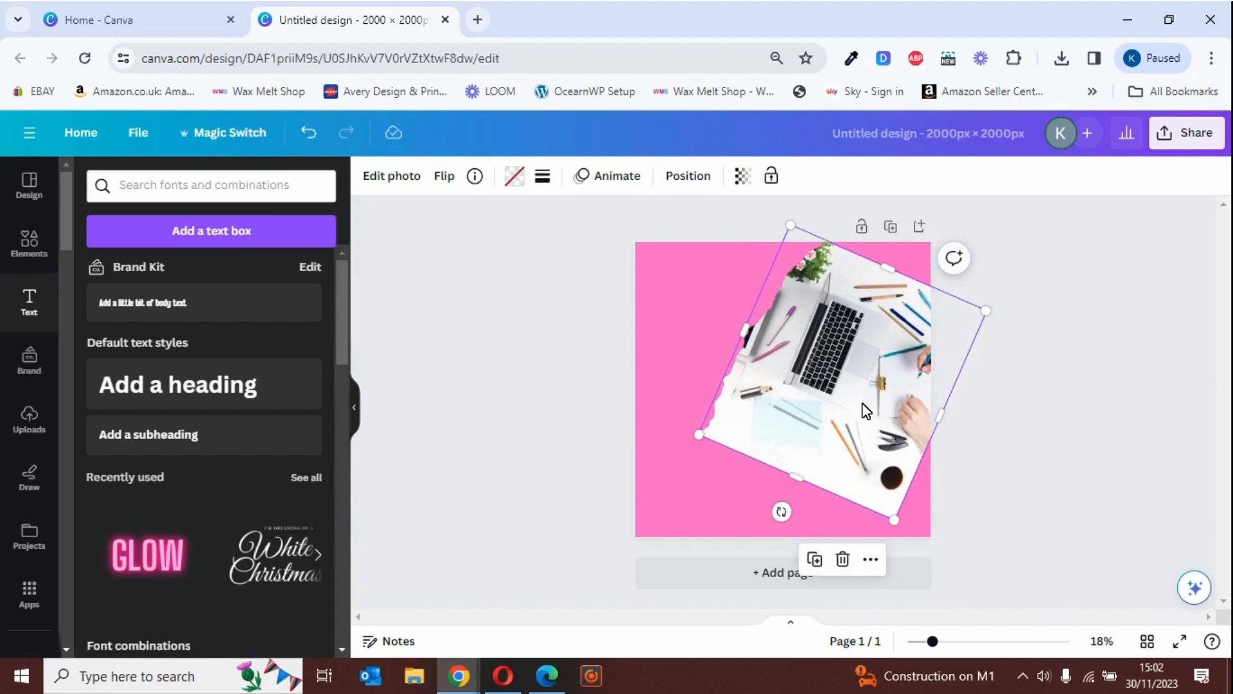
{"action": "left_click_drag", "start_coordinate": [867, 411], "coordinate": [893, 496]}
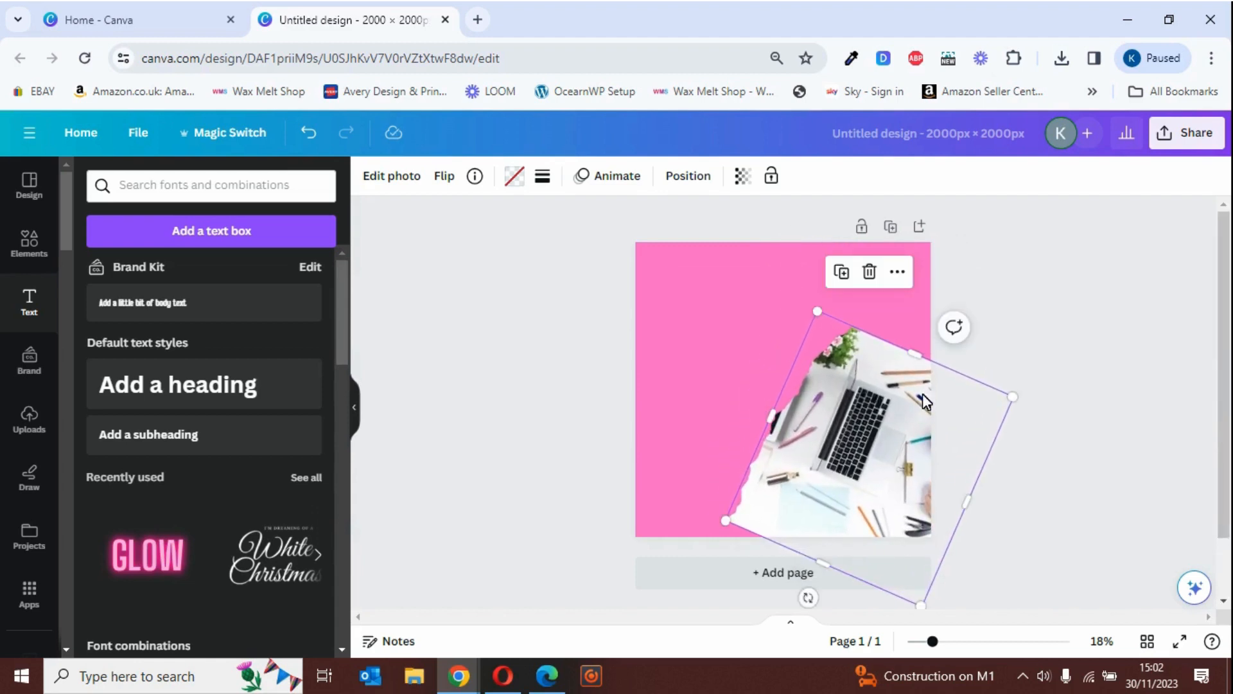
{"action": "left_click_drag", "start_coordinate": [927, 364], "coordinate": [969, 241]}
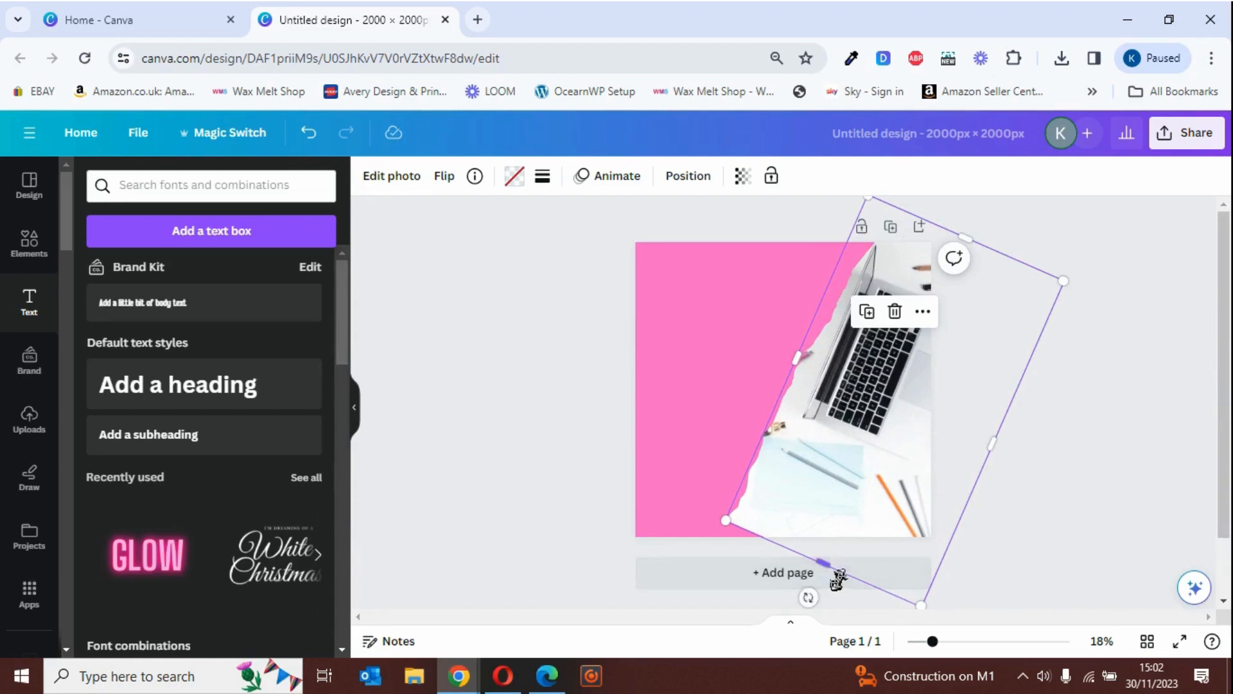
{"action": "left_click_drag", "start_coordinate": [835, 575], "coordinate": [802, 620]}
{"action": "left_click", "coordinate": [523, 464]}
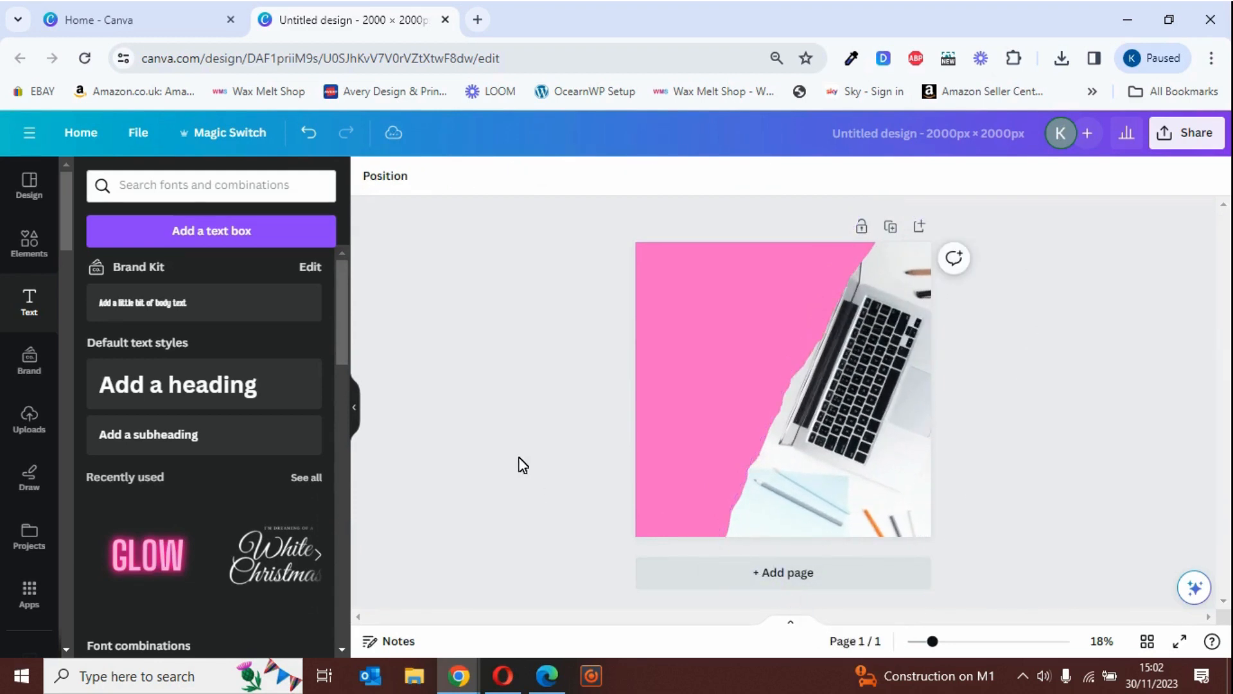
Step: Undo the paper frame's tilt, moves and enlargements, back to the upright shrunken frame
{"action": "left_click", "coordinate": [850, 436]}
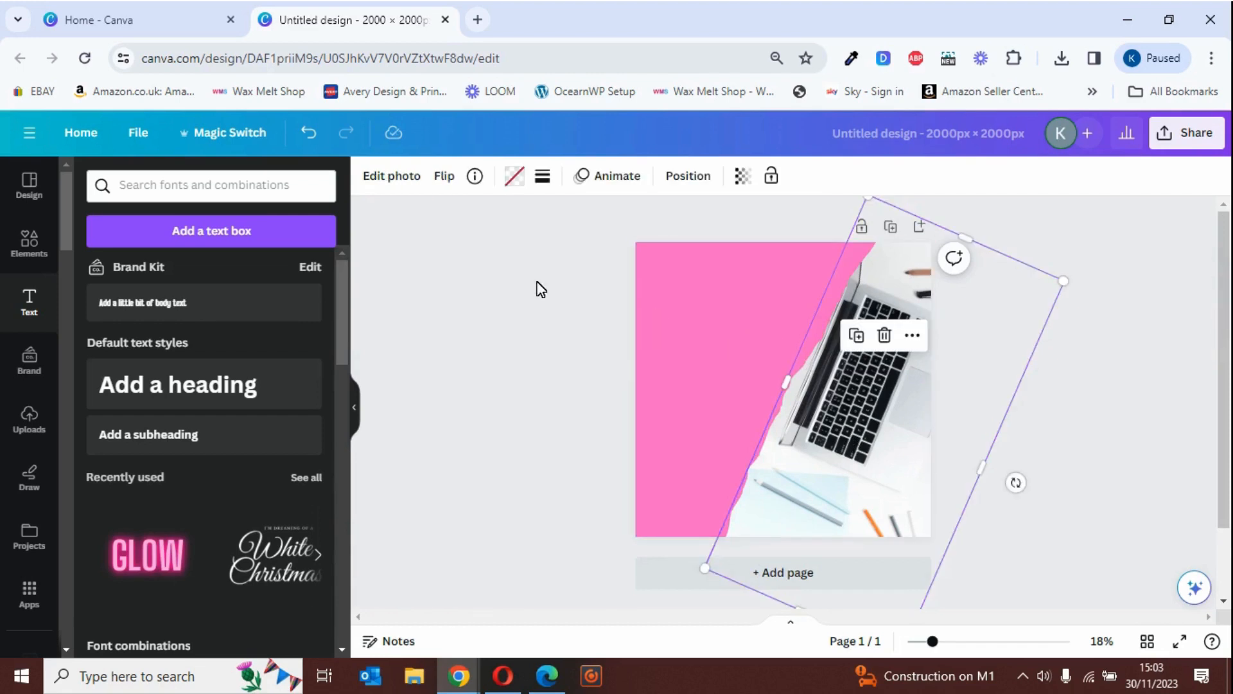
{"action": "left_click", "coordinate": [309, 133]}
{"action": "left_click", "coordinate": [309, 133]}
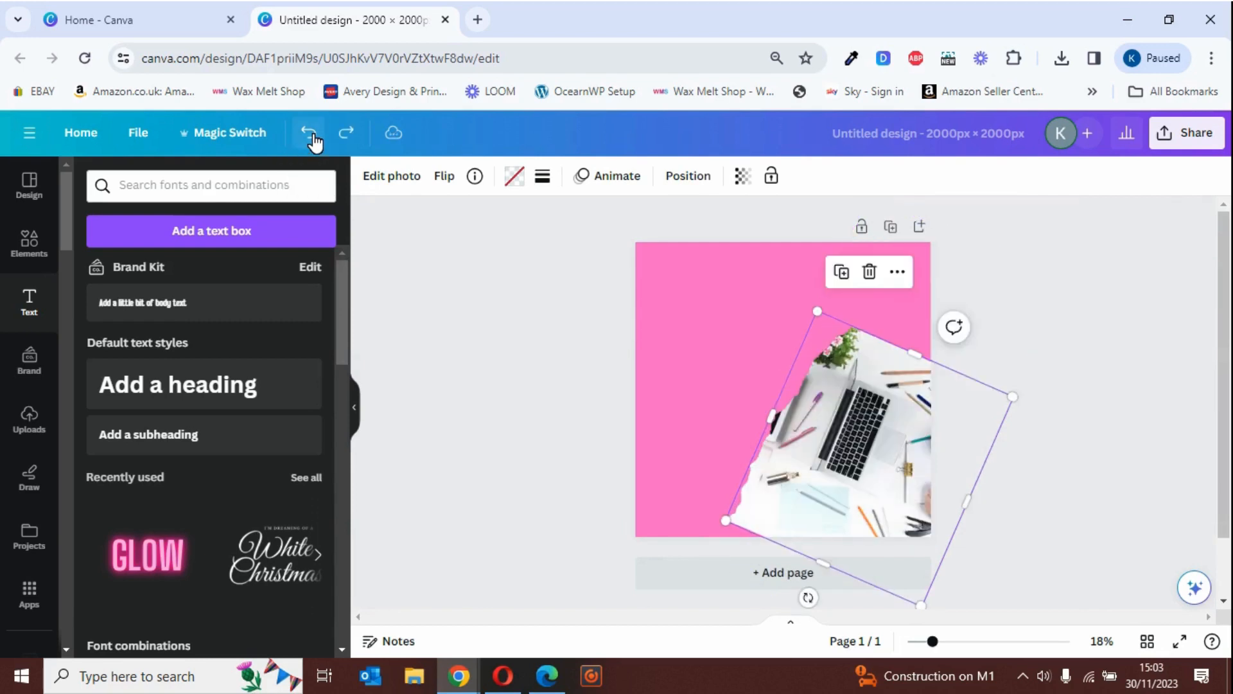
{"action": "left_click", "coordinate": [312, 135]}
{"action": "left_click", "coordinate": [311, 134]}
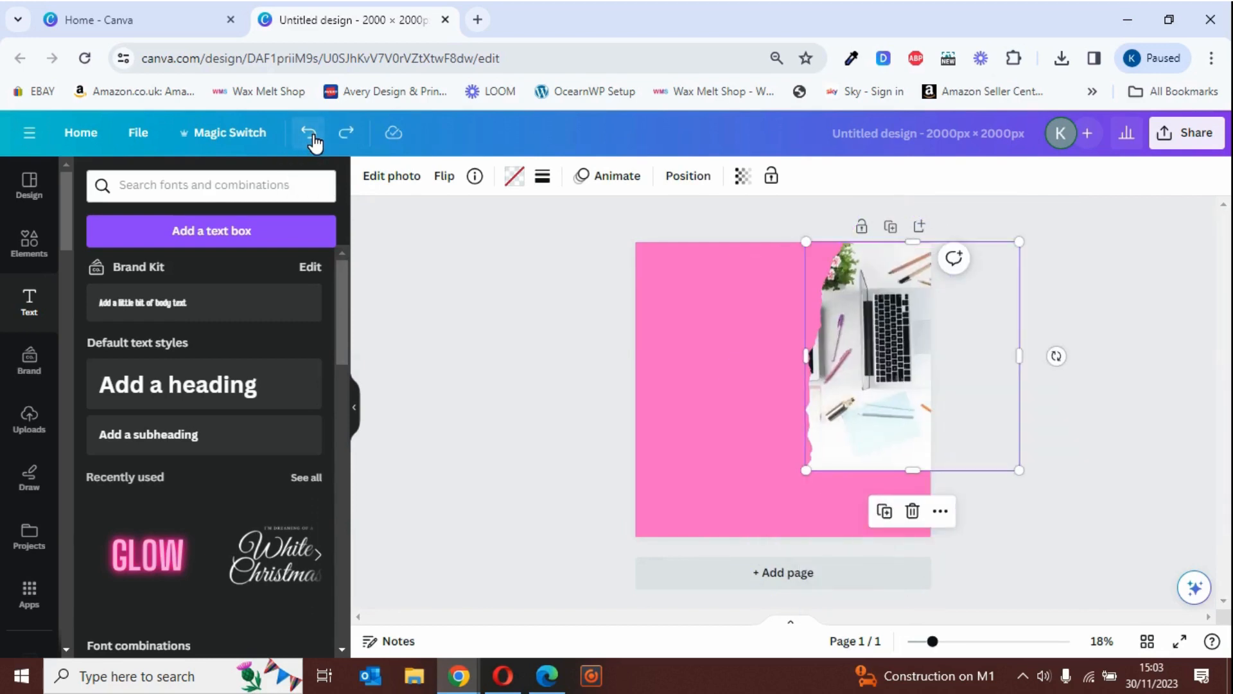
Step: Delete the desk photo from the paper frame and remove the empty frame from the page
{"action": "left_click", "coordinate": [736, 365]}
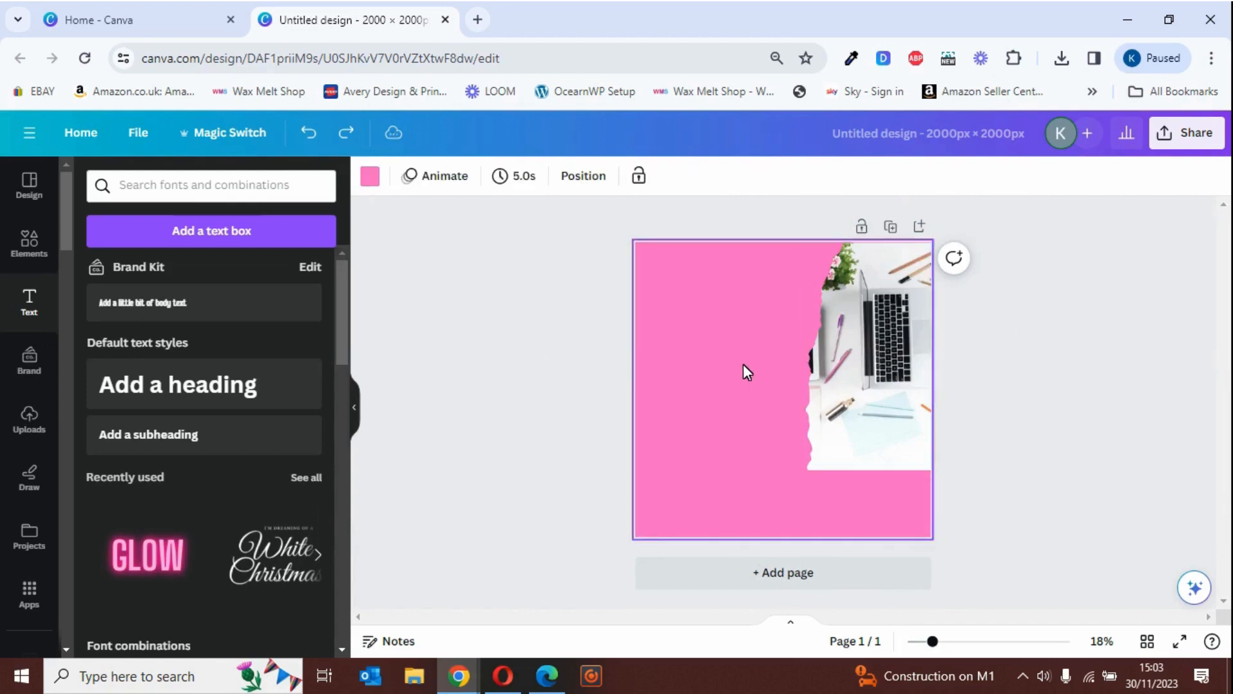
{"action": "left_click", "coordinate": [859, 373]}
{"action": "key", "text": "Delete"}
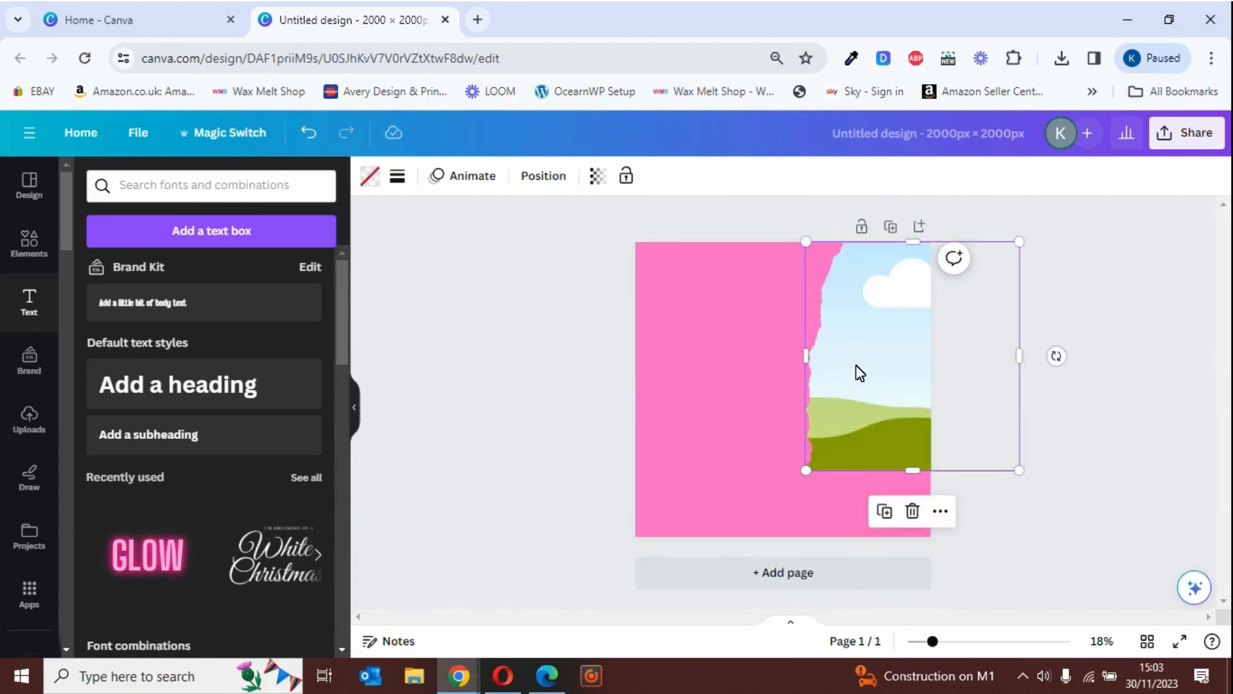
{"action": "key", "text": "Delete"}
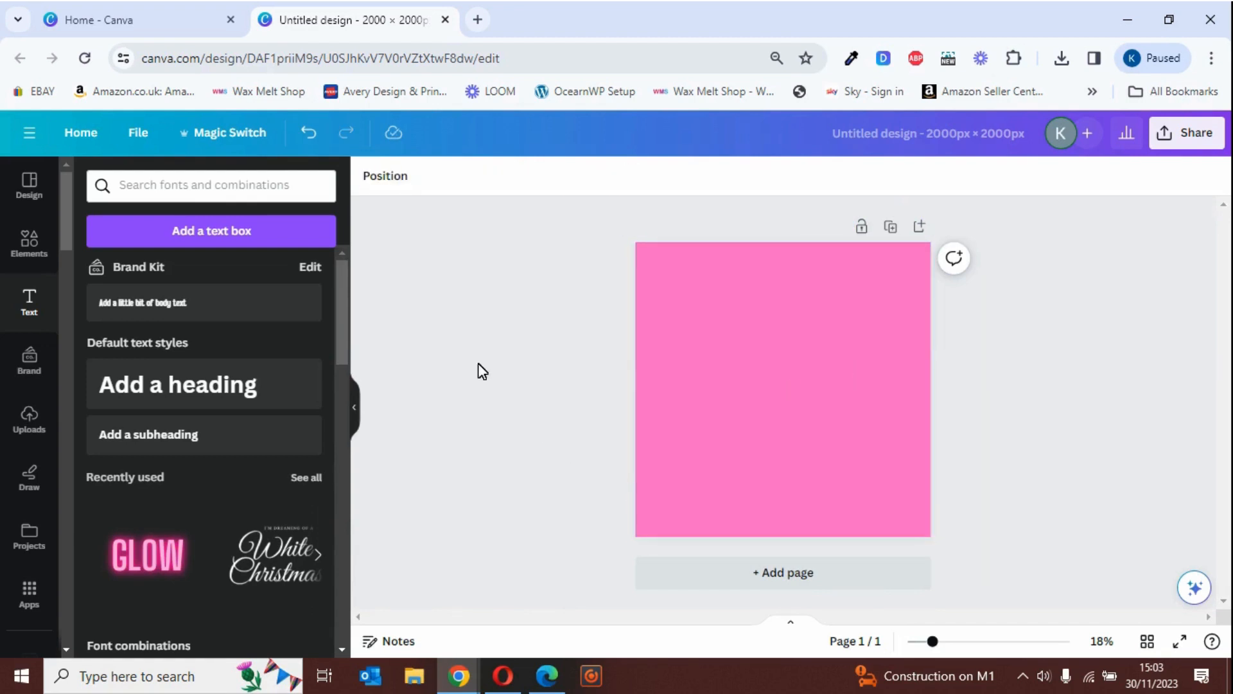
Step: Open the full Flowers category of frames and place the rounded five-petal flower frame in the page's lower-right corner
{"action": "left_click", "coordinate": [31, 246]}
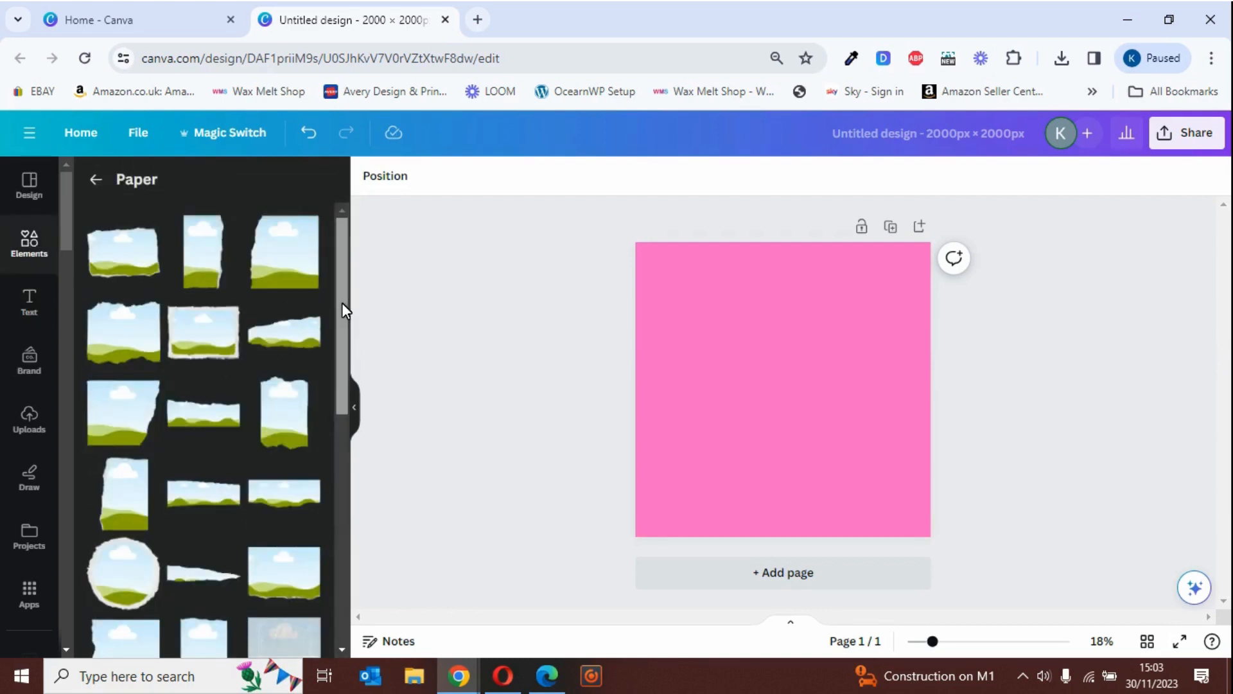
{"action": "left_click_drag", "start_coordinate": [341, 302], "coordinate": [330, 560]}
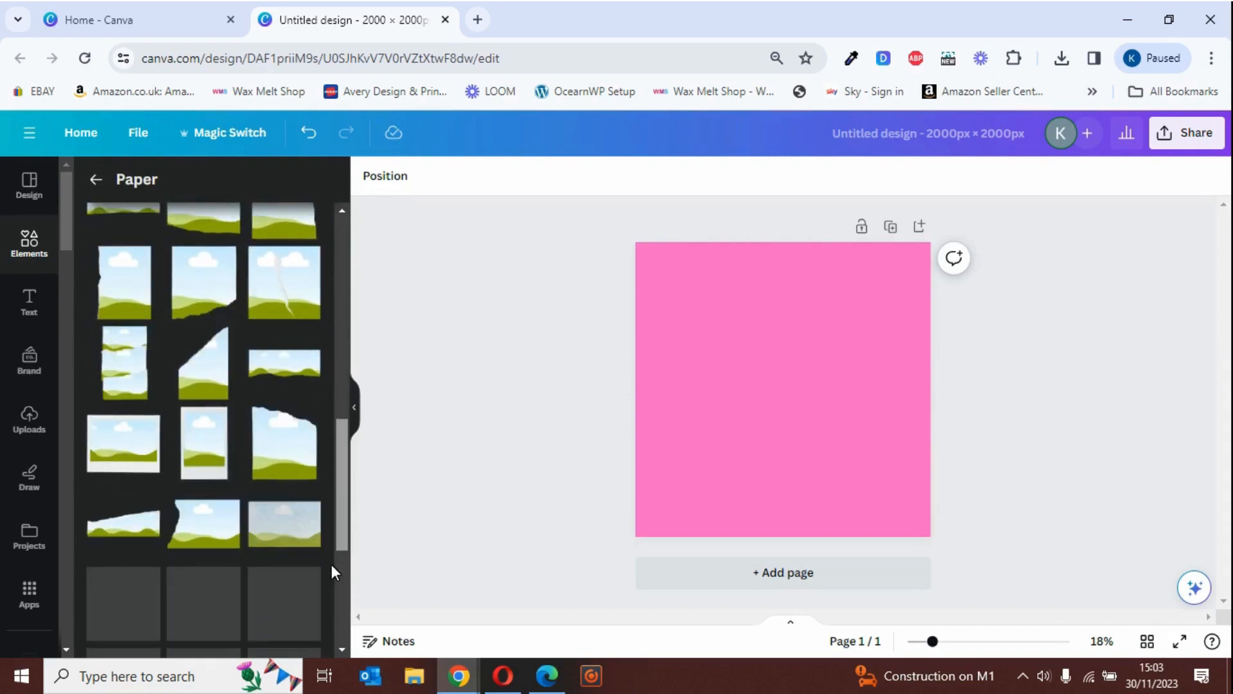
{"action": "scroll", "coordinate": [275, 383], "scroll_direction": "up", "scroll_amount": 5}
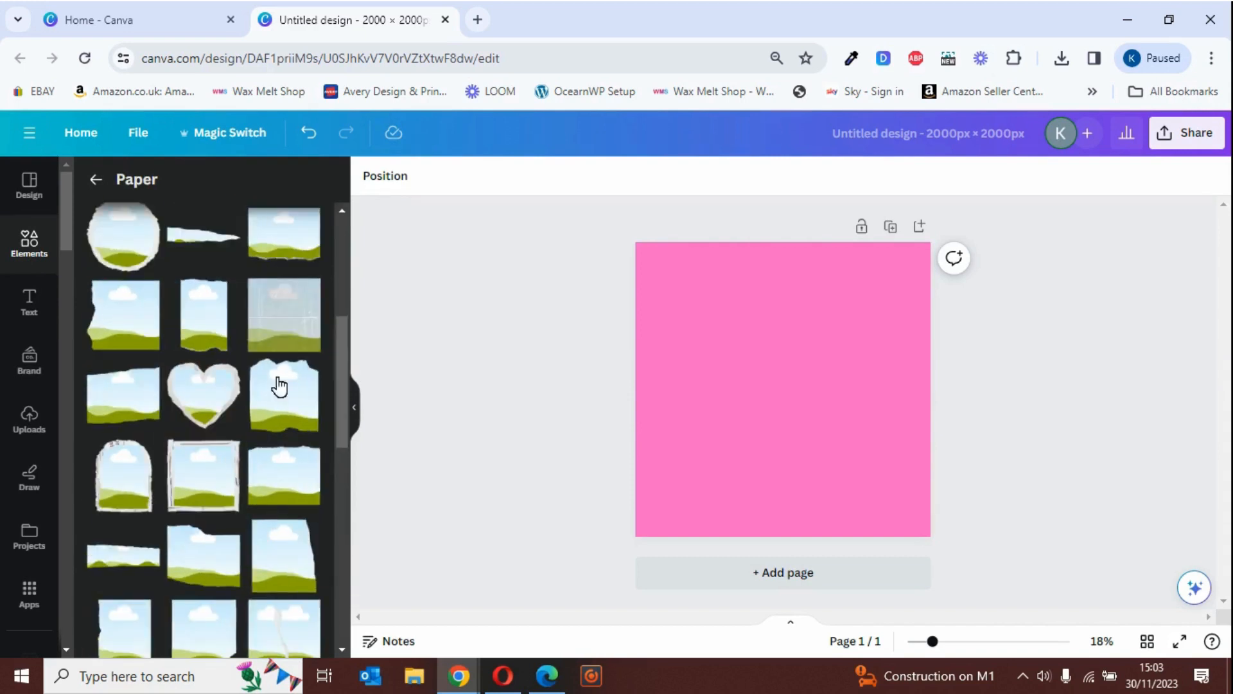
{"action": "left_click", "coordinate": [96, 182]}
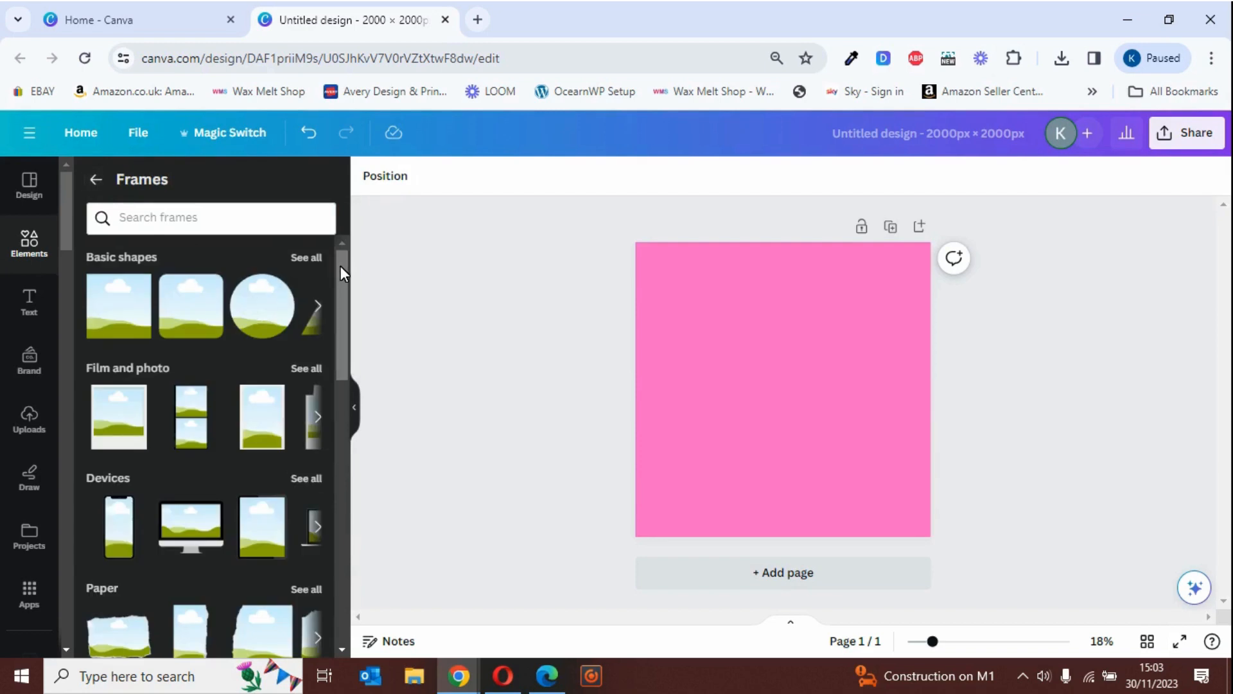
{"action": "left_click_drag", "start_coordinate": [341, 265], "coordinate": [337, 372]}
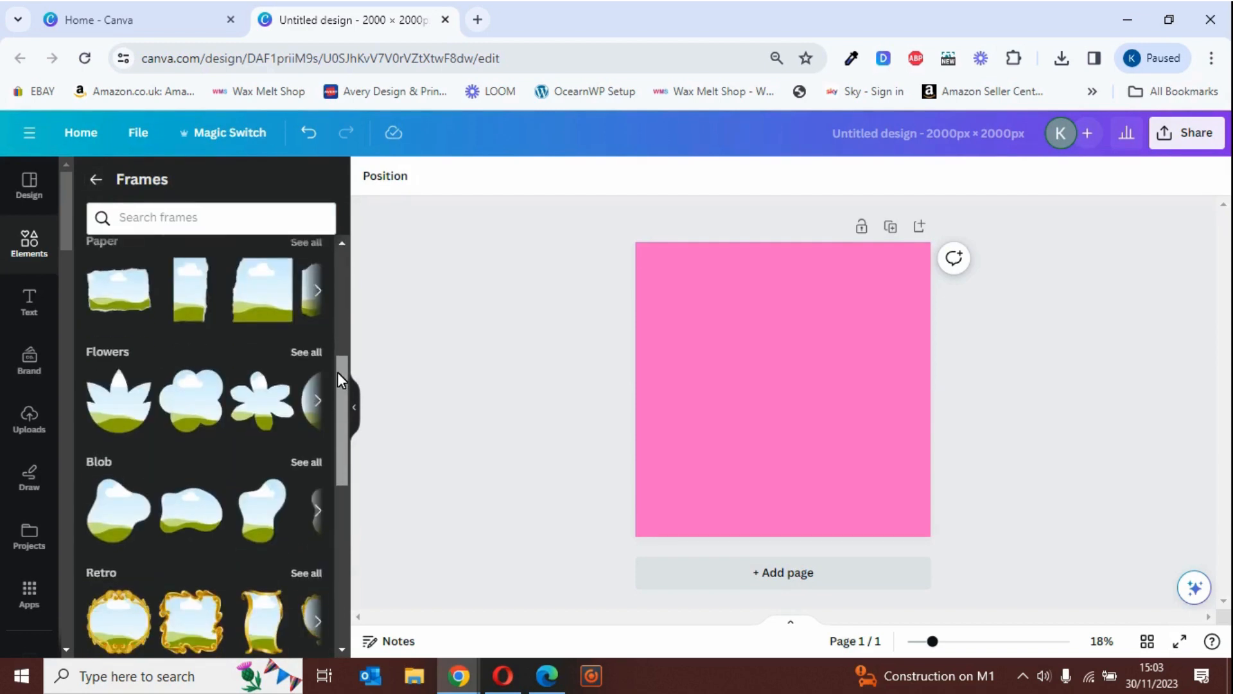
{"action": "left_click", "coordinate": [306, 353]}
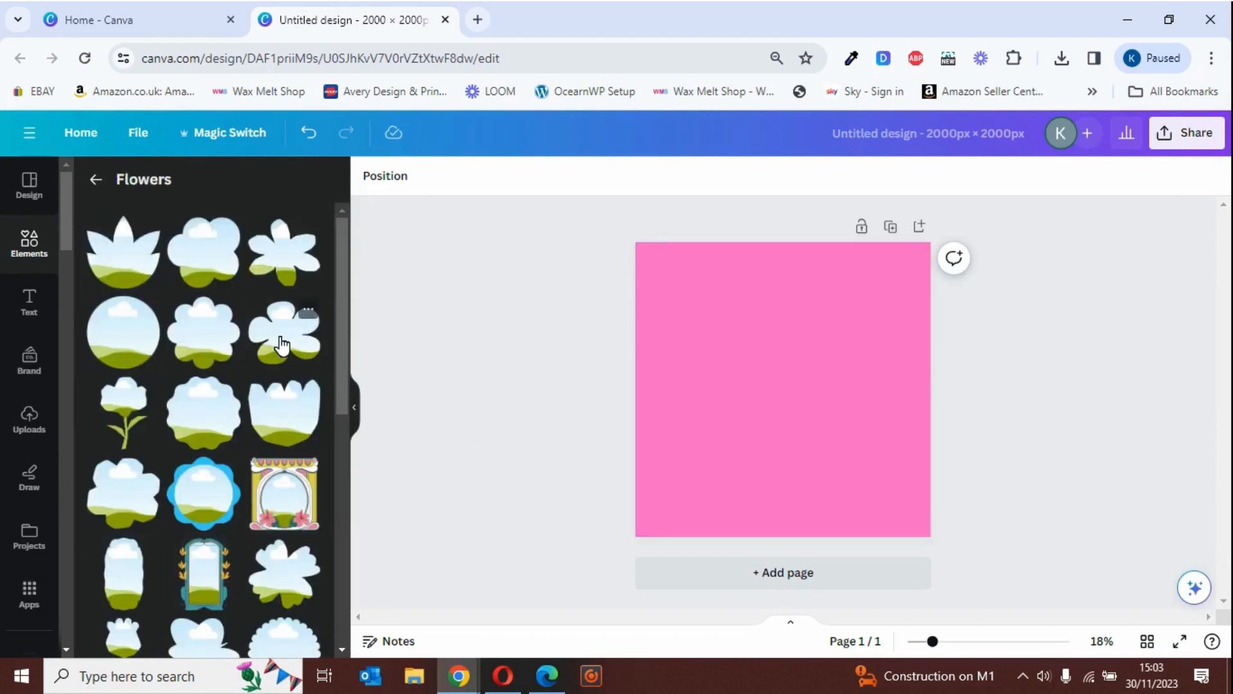
{"action": "left_click_drag", "start_coordinate": [277, 342], "coordinate": [796, 436]}
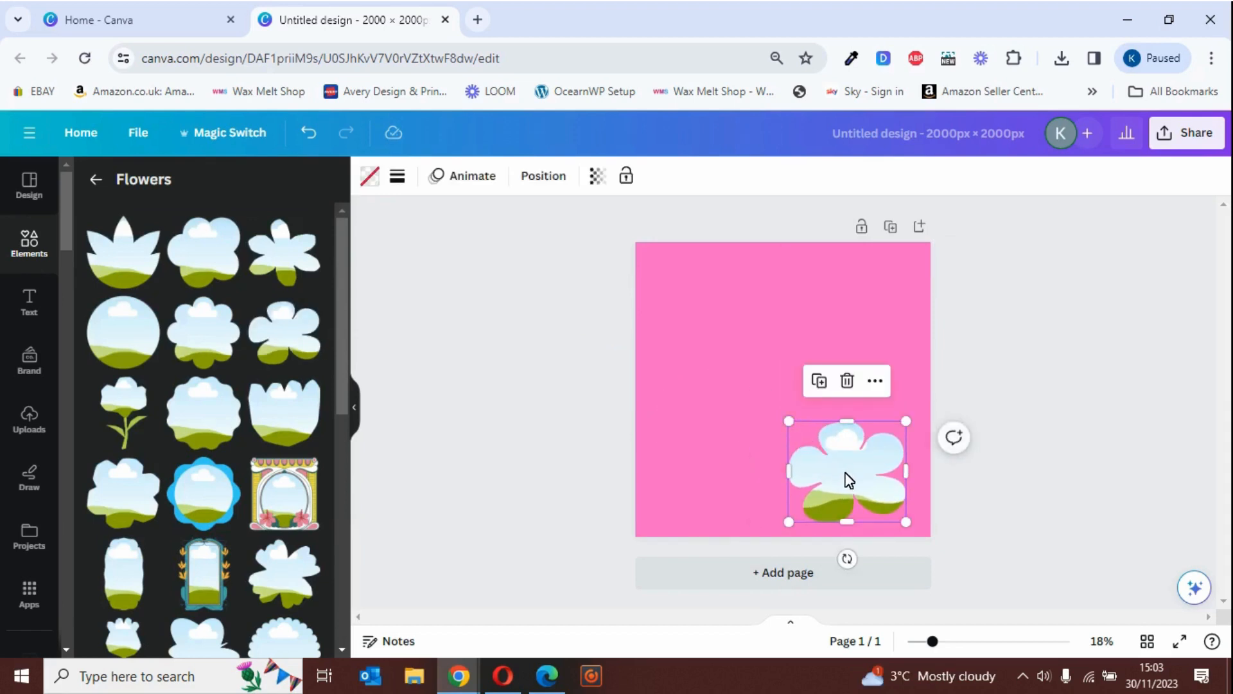
{"action": "left_click_drag", "start_coordinate": [846, 476], "coordinate": [864, 482]}
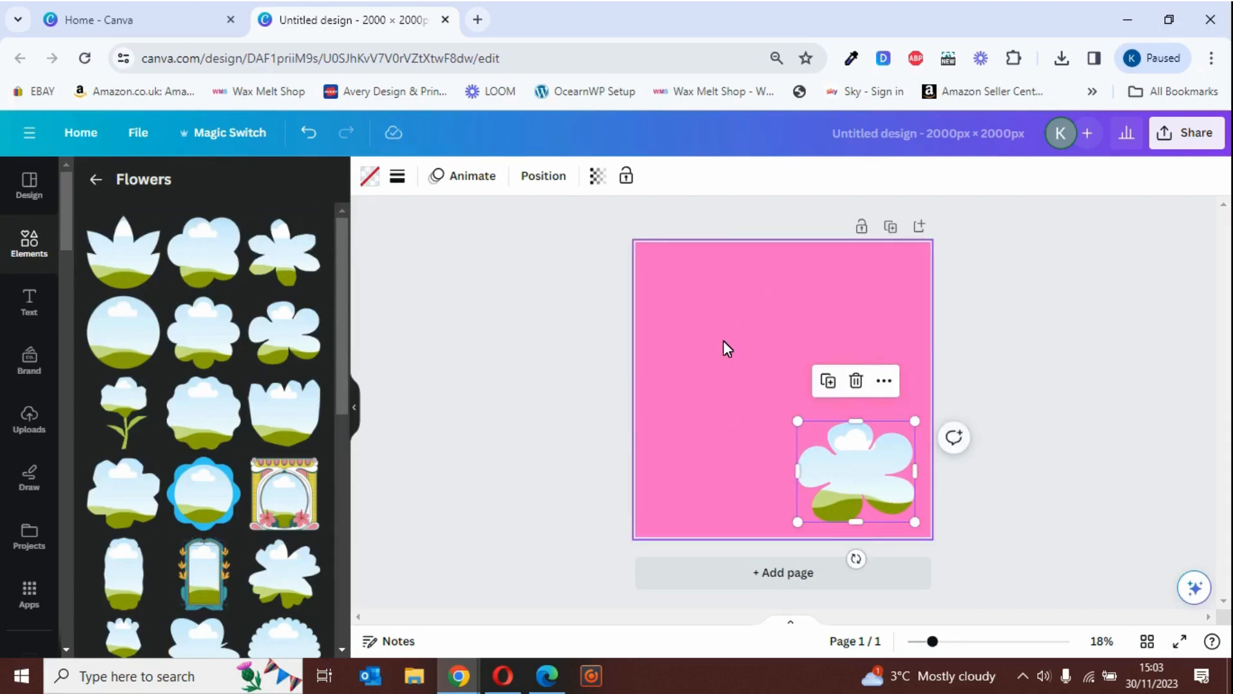
Step: Fill the flower frame with the uploaded photo of a green leaf and reed diffuser on an orange background
{"action": "left_click", "coordinate": [37, 435]}
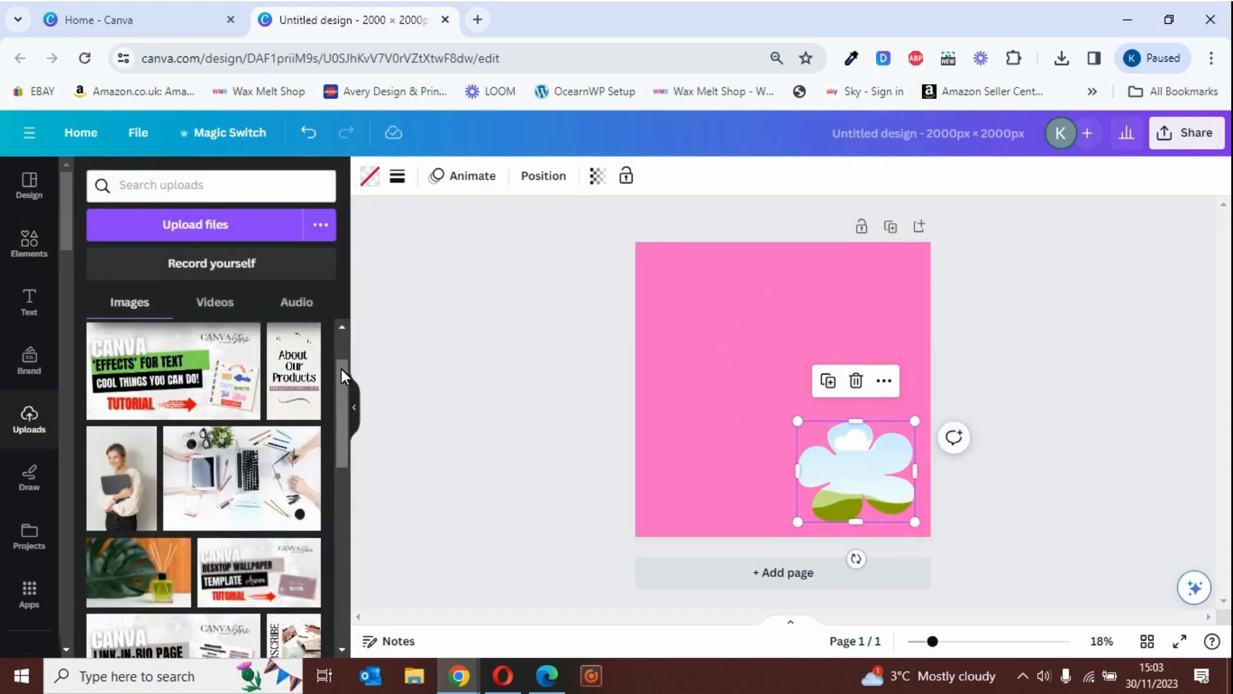
{"action": "left_click_drag", "start_coordinate": [341, 368], "coordinate": [341, 411]}
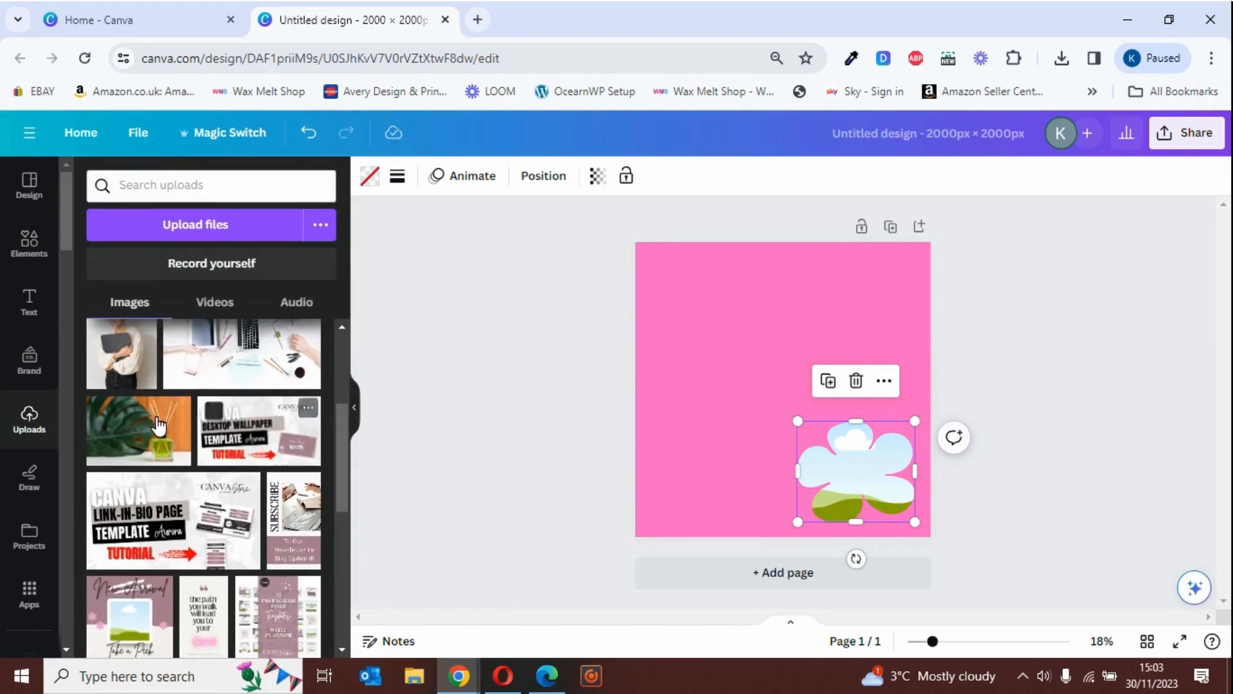
{"action": "left_click_drag", "start_coordinate": [124, 435], "coordinate": [846, 461]}
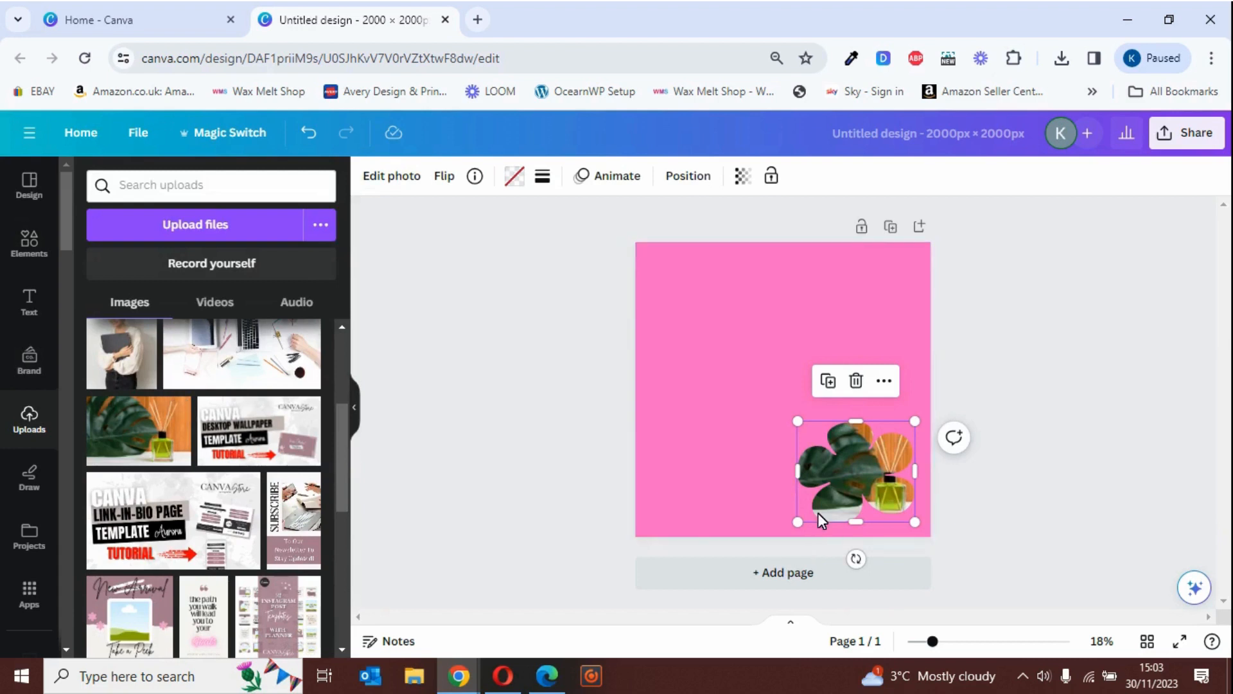
Step: Enlarge the photo inside the flower frame and reposition its crop so the green leaf fills all the petals
{"action": "double_click", "coordinate": [861, 483]}
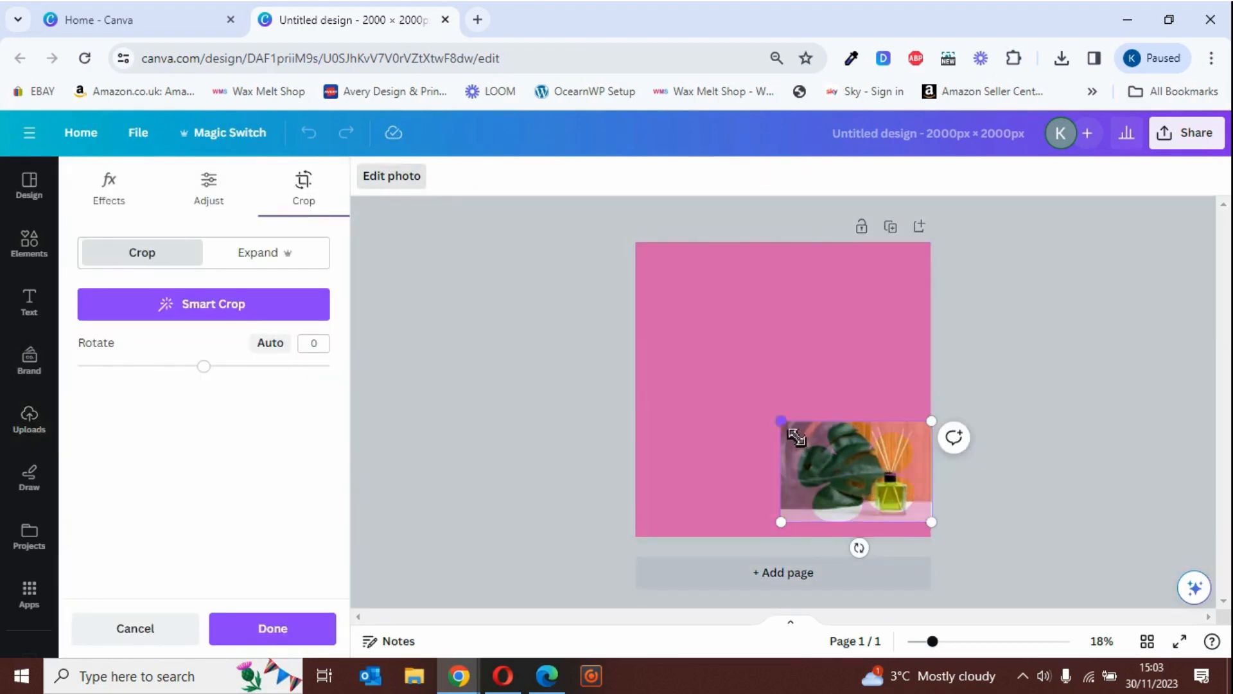
{"action": "left_click_drag", "start_coordinate": [784, 424], "coordinate": [744, 393]}
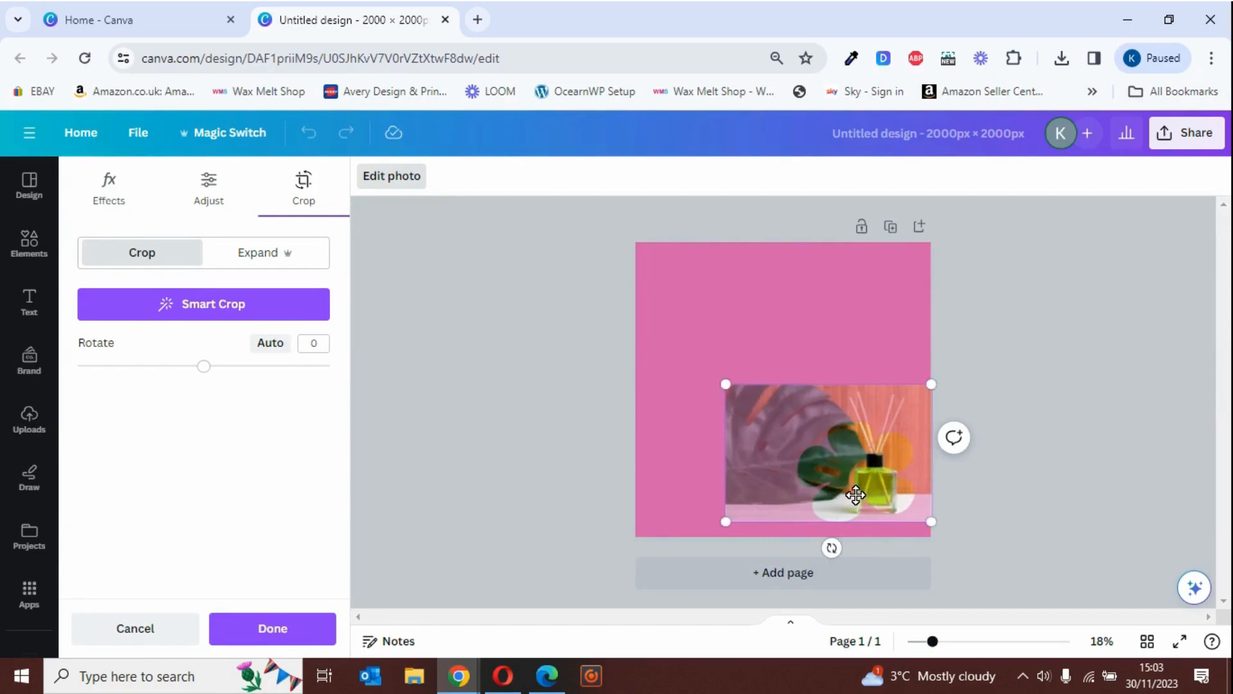
{"action": "left_click_drag", "start_coordinate": [870, 501], "coordinate": [942, 532]}
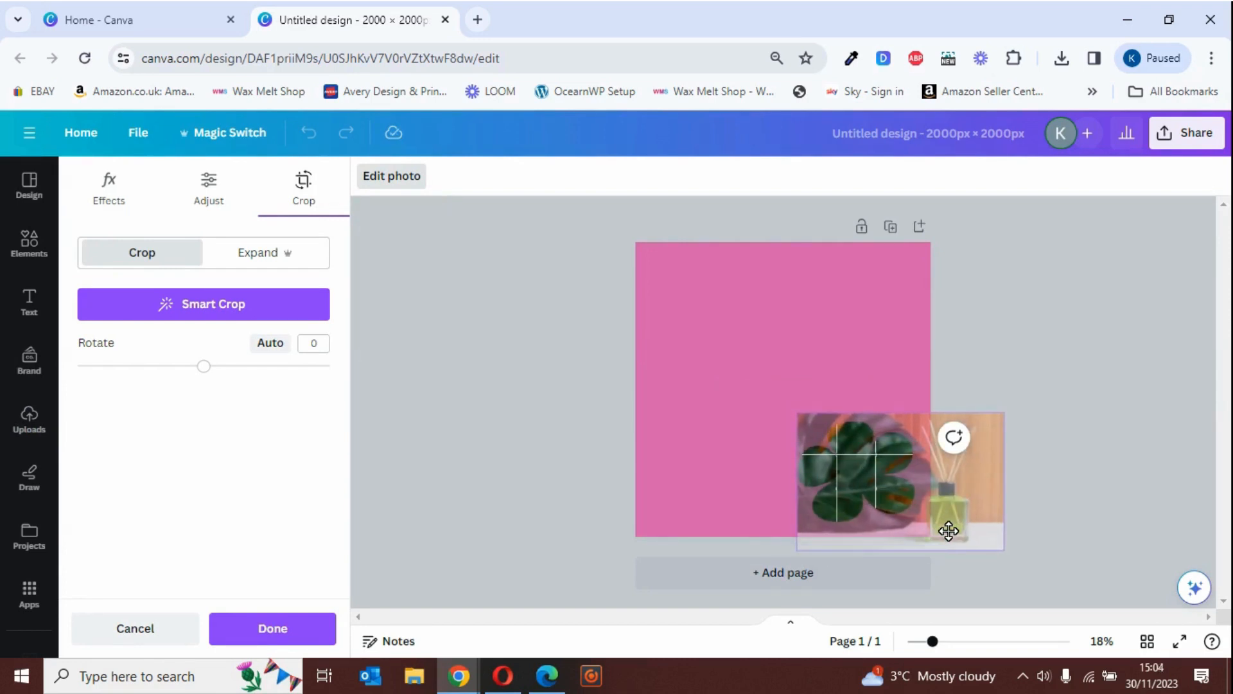
{"action": "left_click", "coordinate": [758, 380]}
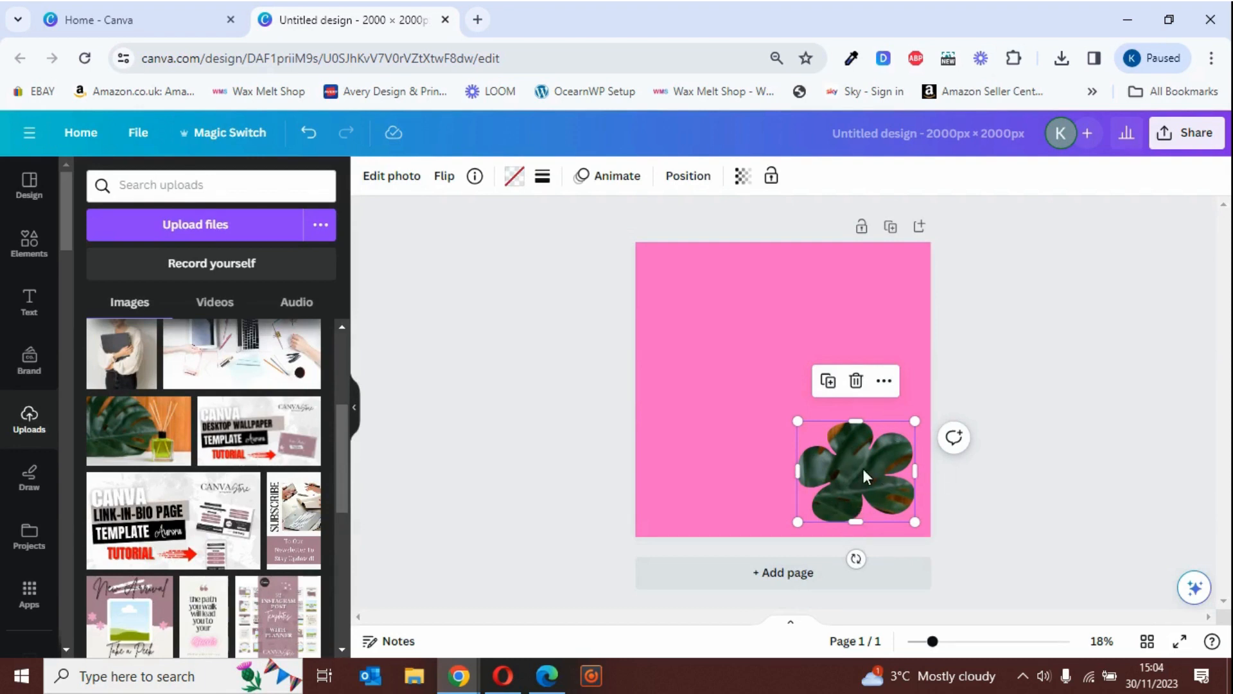
{"action": "left_click", "coordinate": [714, 448]}
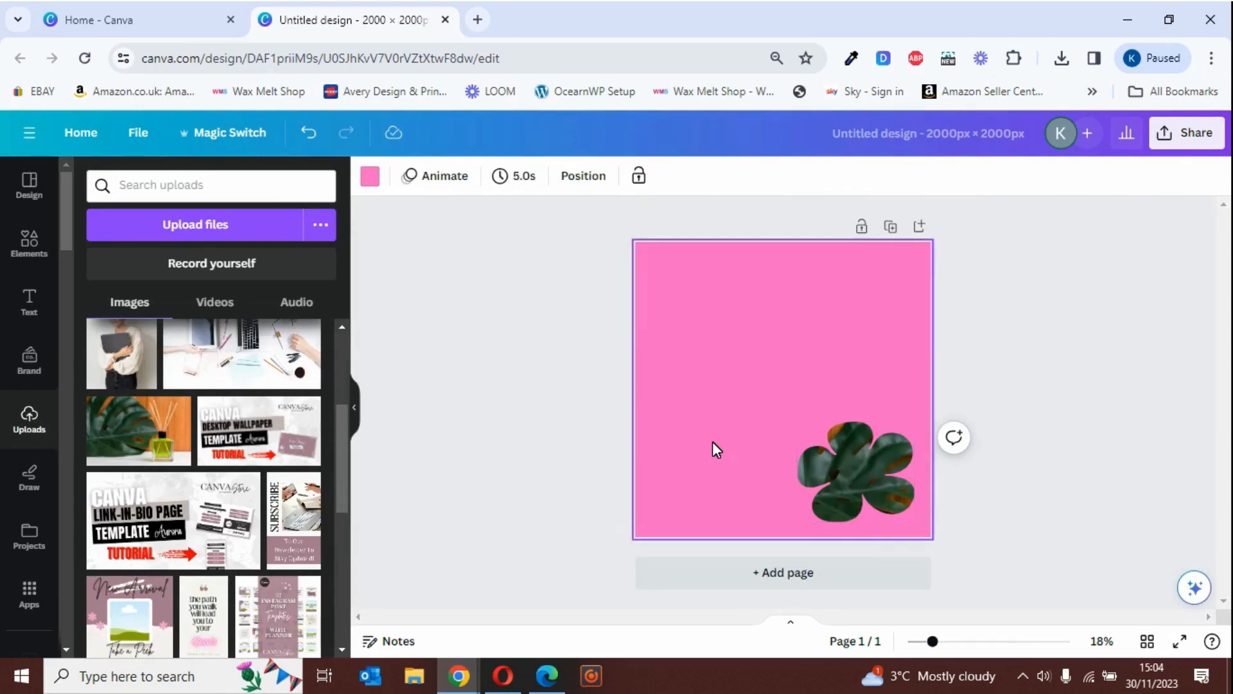
Step: Delete the leaf photo from the flower frame and remove the empty frame from the page
{"action": "left_click", "coordinate": [853, 475]}
{"action": "key", "text": "Delete"}
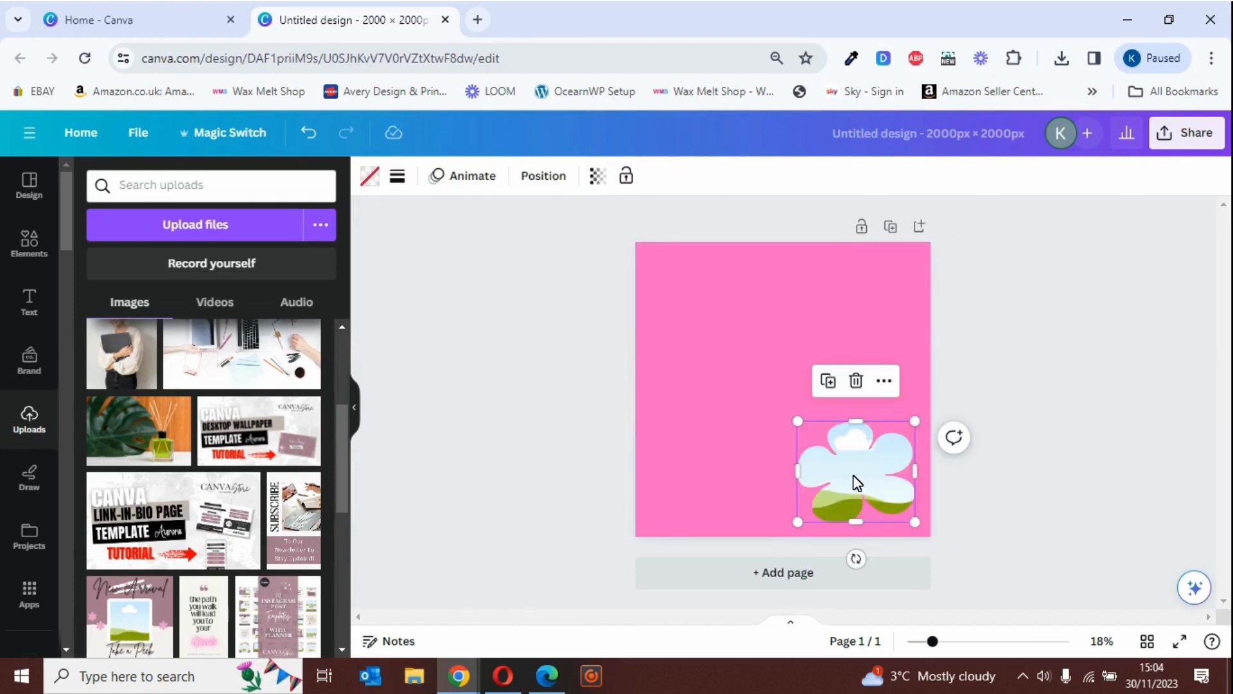
{"action": "key", "text": "Delete"}
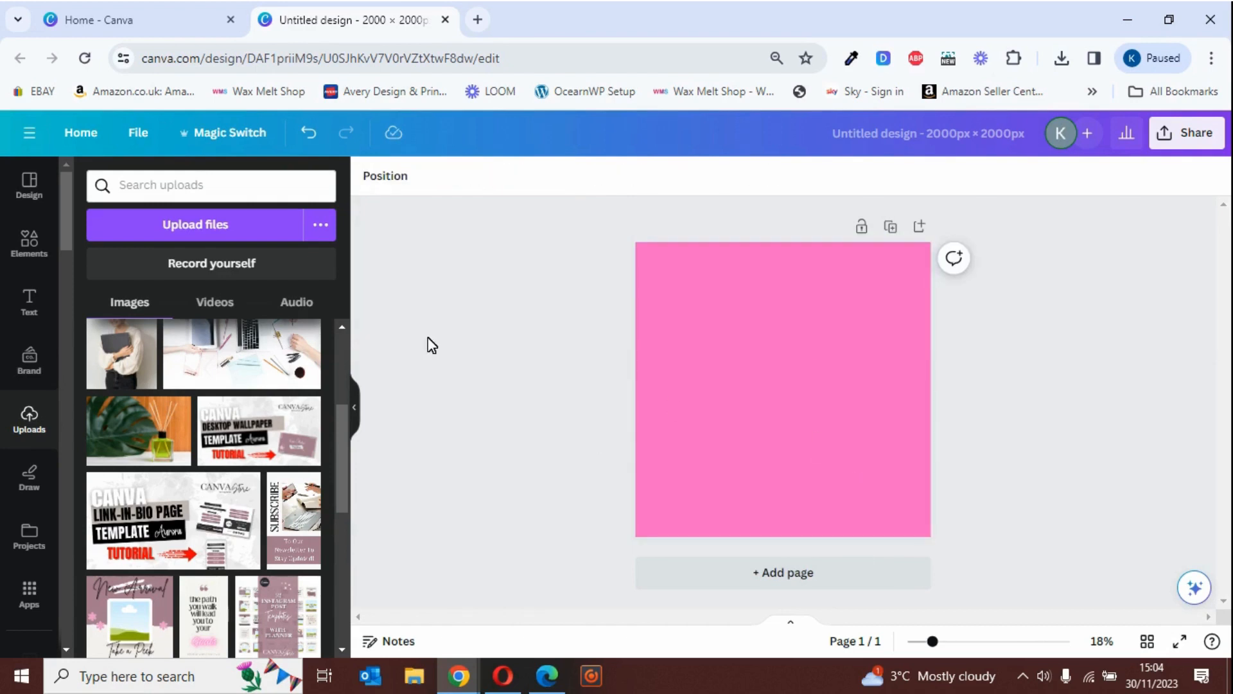
Step: Place the ornate yellow frame with pink hibiscus flowers from the Flowers frames and enlarge it towards the page's lower left
{"action": "left_click", "coordinate": [38, 254]}
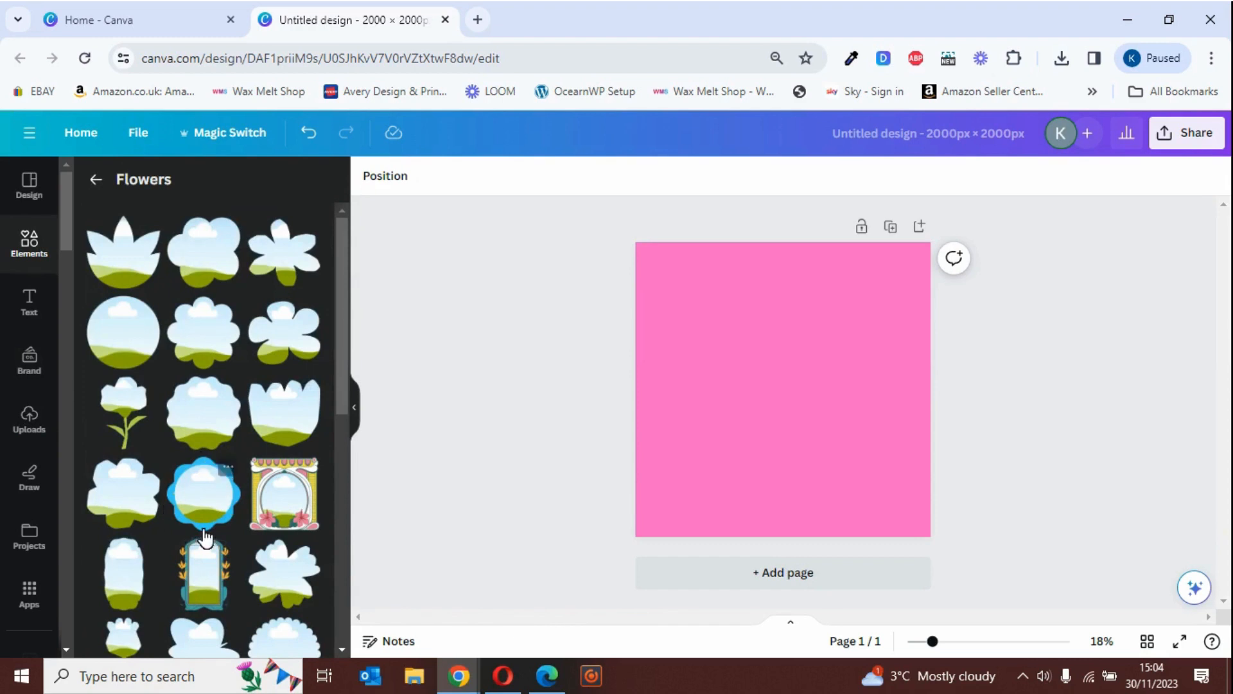
{"action": "left_click", "coordinate": [281, 503]}
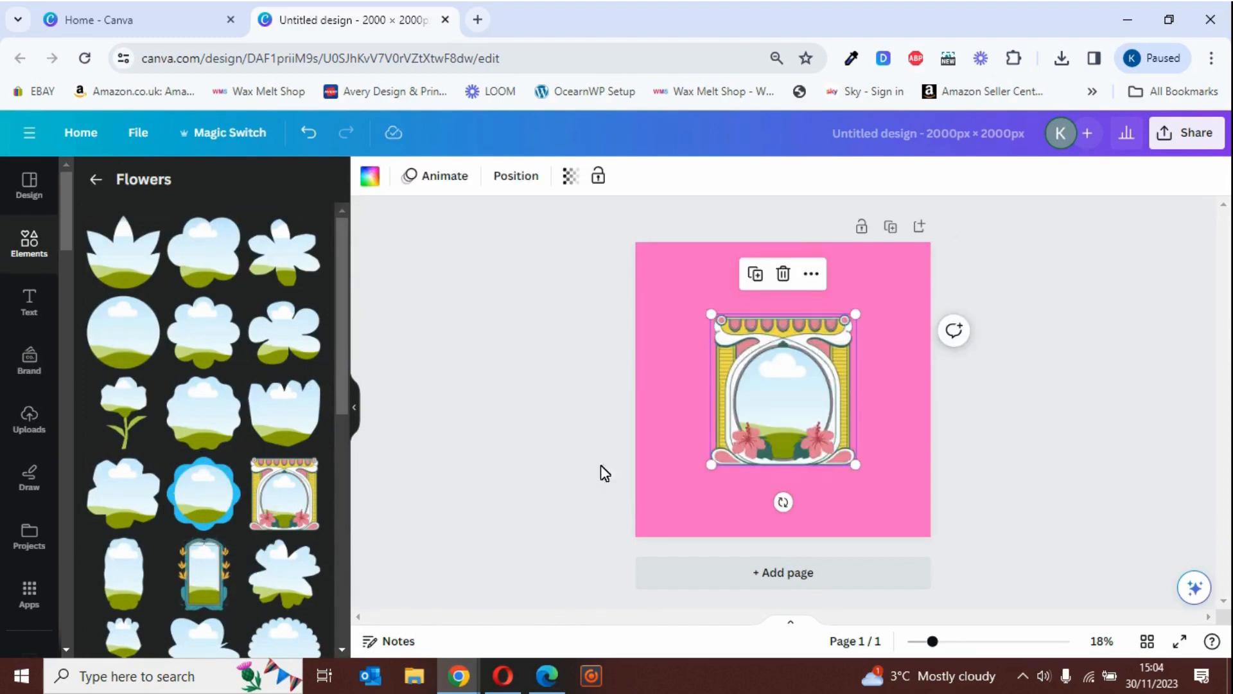
{"action": "left_click_drag", "start_coordinate": [711, 463], "coordinate": [678, 499]}
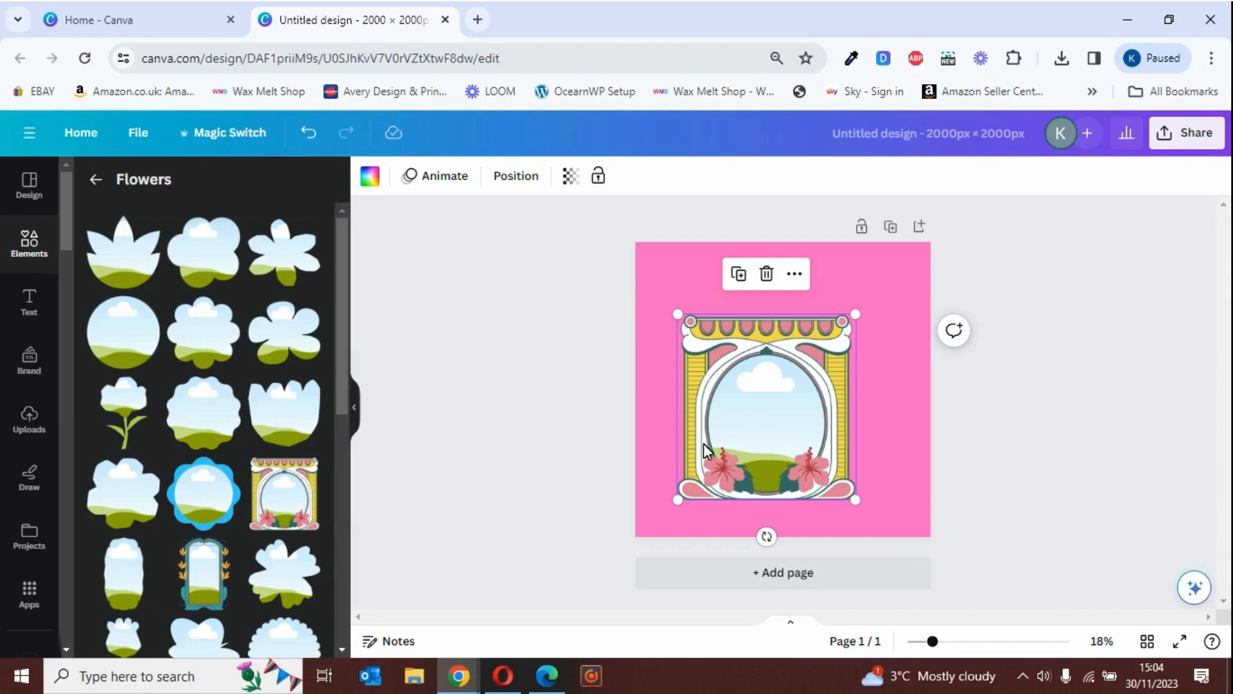
Step: Remove the enlarged hibiscus frame, place a fresh copy at its default size, and delete that copy too
{"action": "key", "text": "Delete"}
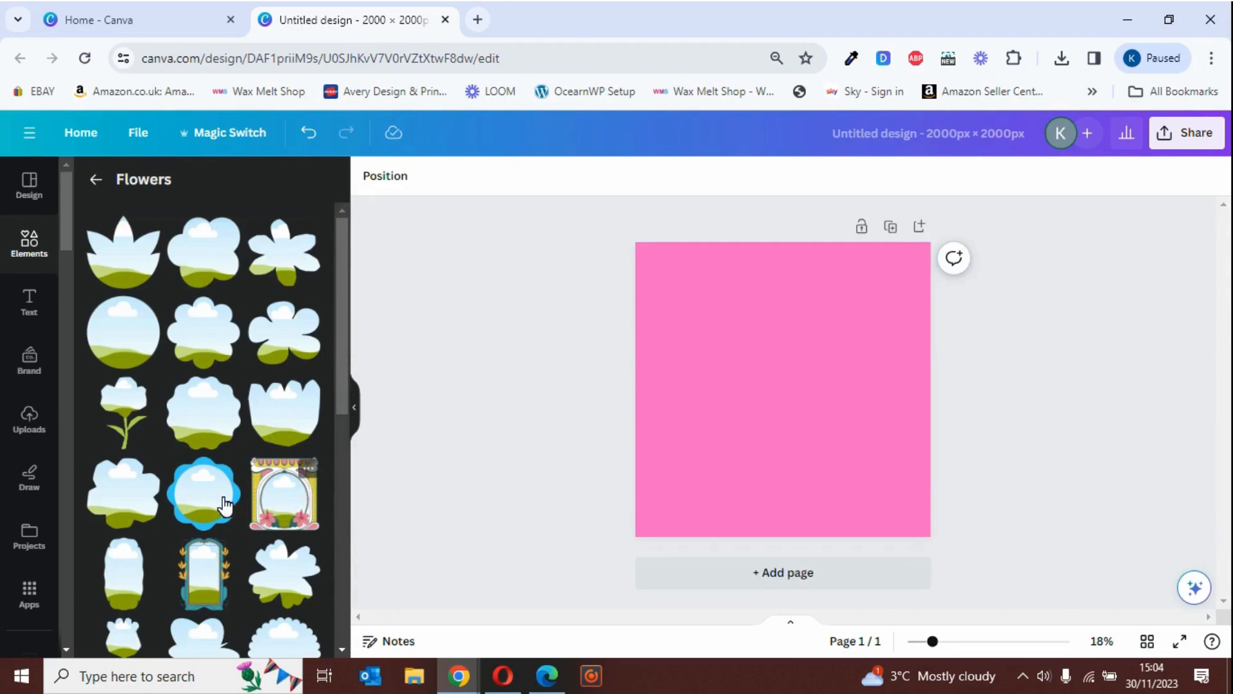
{"action": "left_click", "coordinate": [282, 505]}
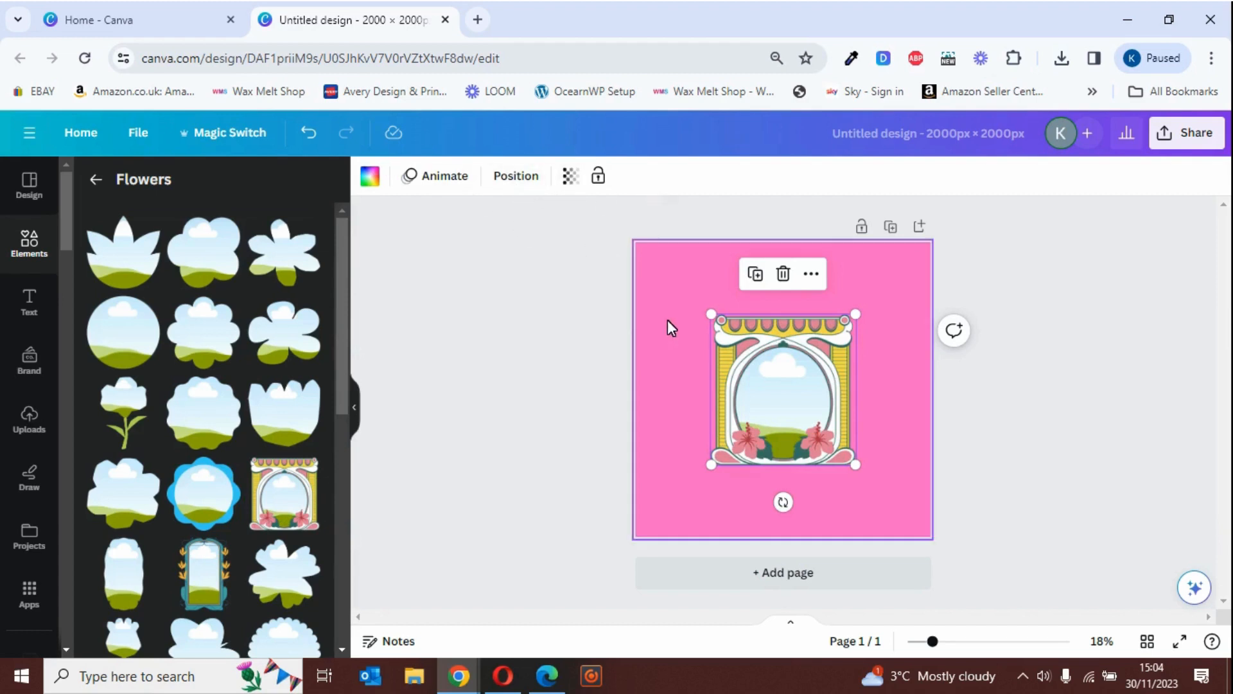
{"action": "key", "text": "Delete"}
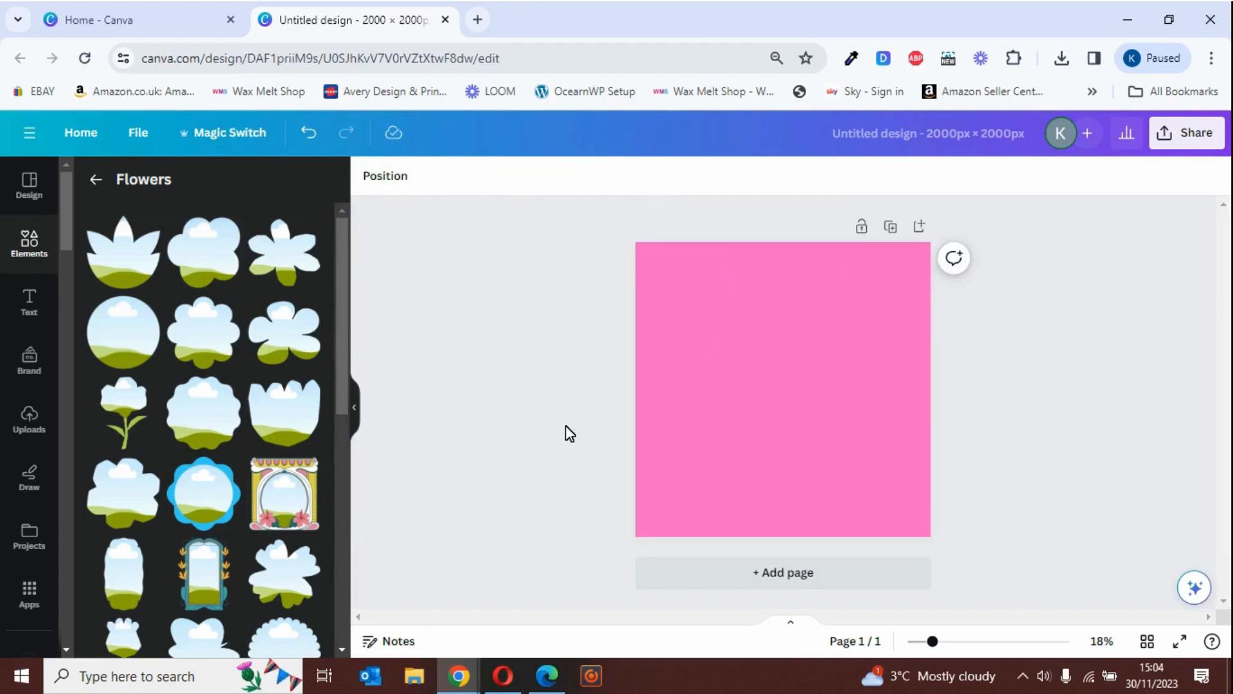
Step: Place the round flower frame with the blue scalloped border on the page and recolour its border white
{"action": "left_click", "coordinate": [208, 507]}
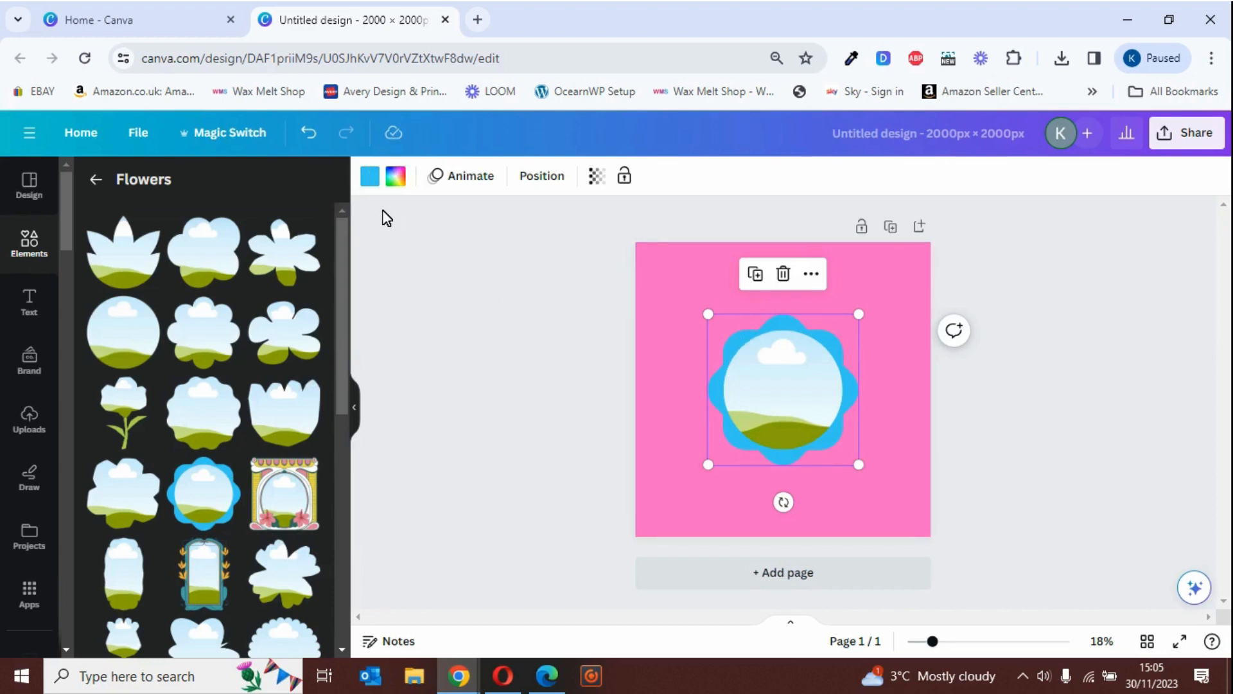
{"action": "left_click", "coordinate": [374, 186]}
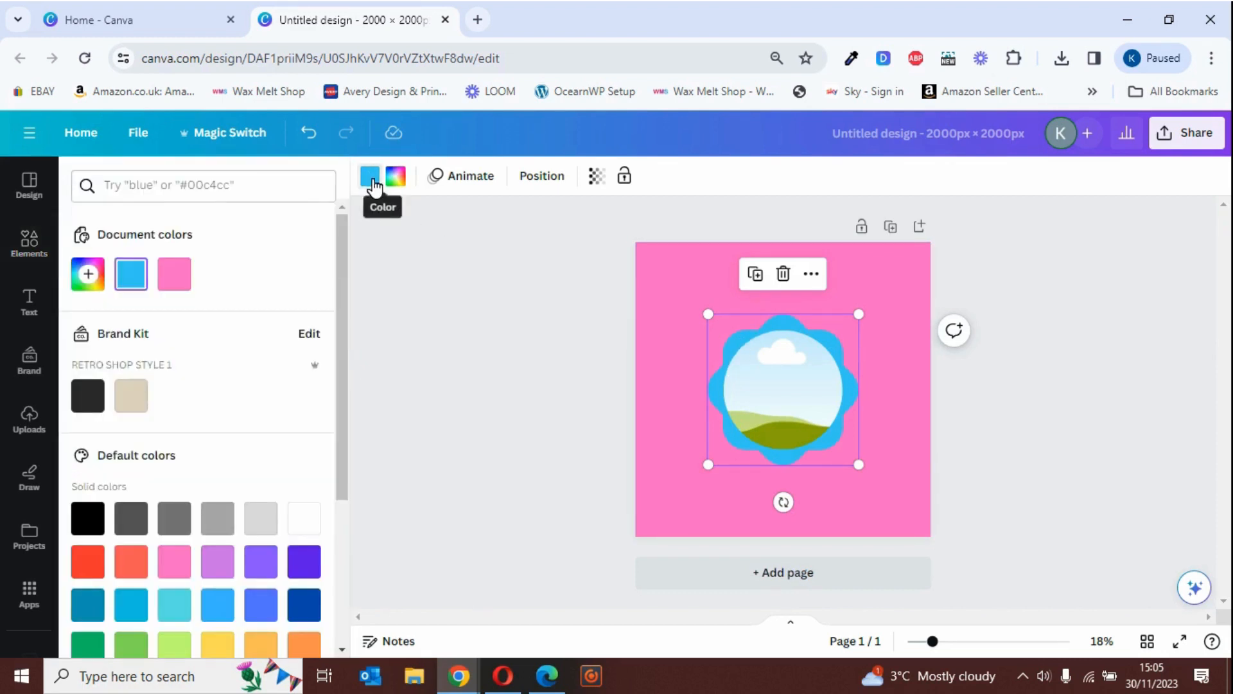
{"action": "left_click_drag", "start_coordinate": [342, 277], "coordinate": [350, 380]}
{"action": "left_click", "coordinate": [313, 368]}
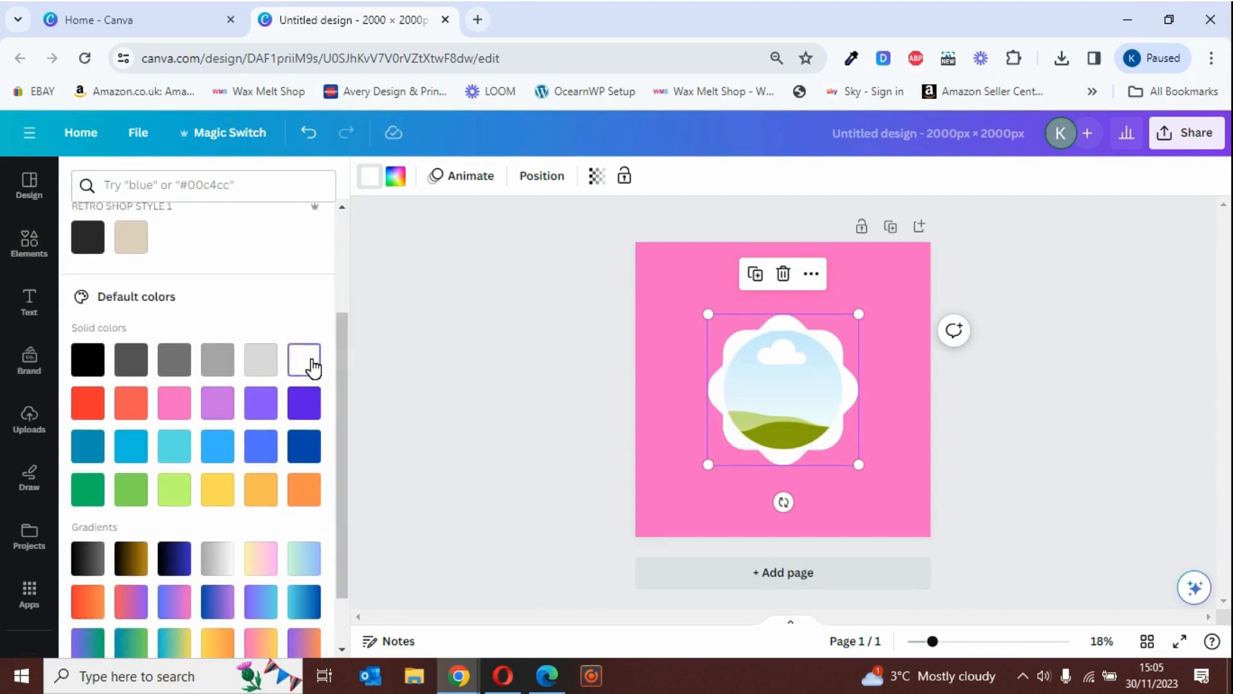
{"action": "left_click", "coordinate": [650, 289]}
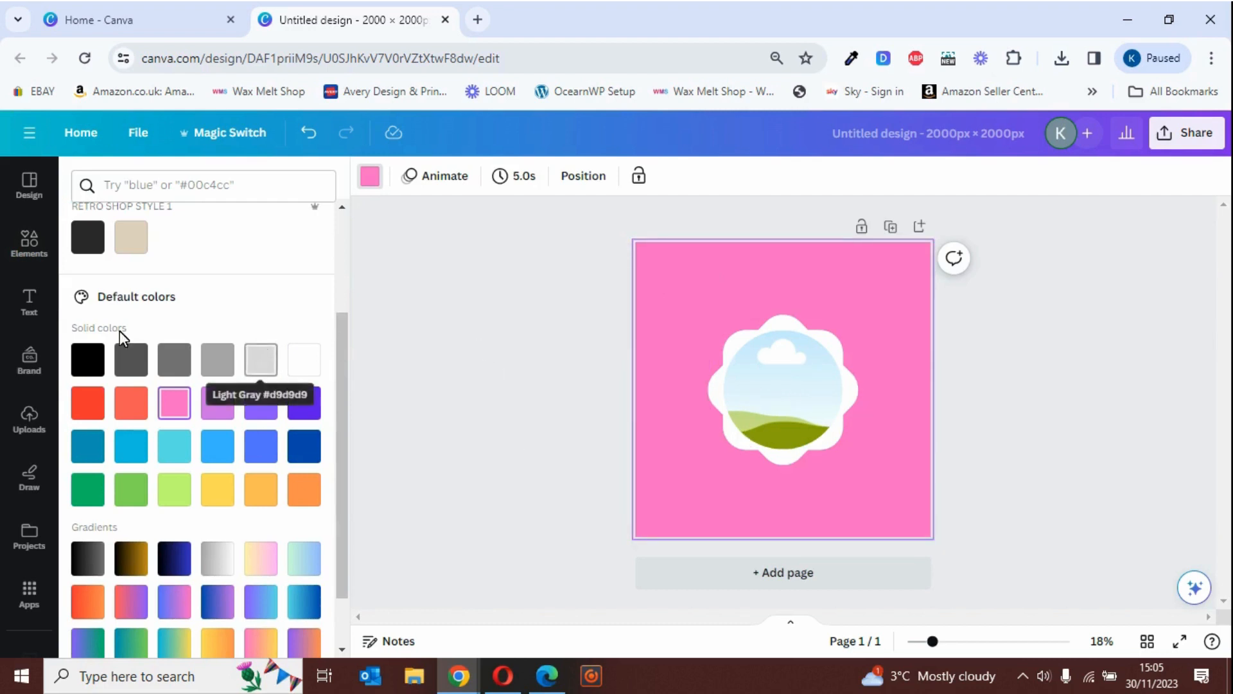
Step: Delete the white-bordered flower frame, and try the teal arched frame with orange leaves on the page before removing it
{"action": "left_click", "coordinate": [775, 383]}
{"action": "key", "text": "Delete"}
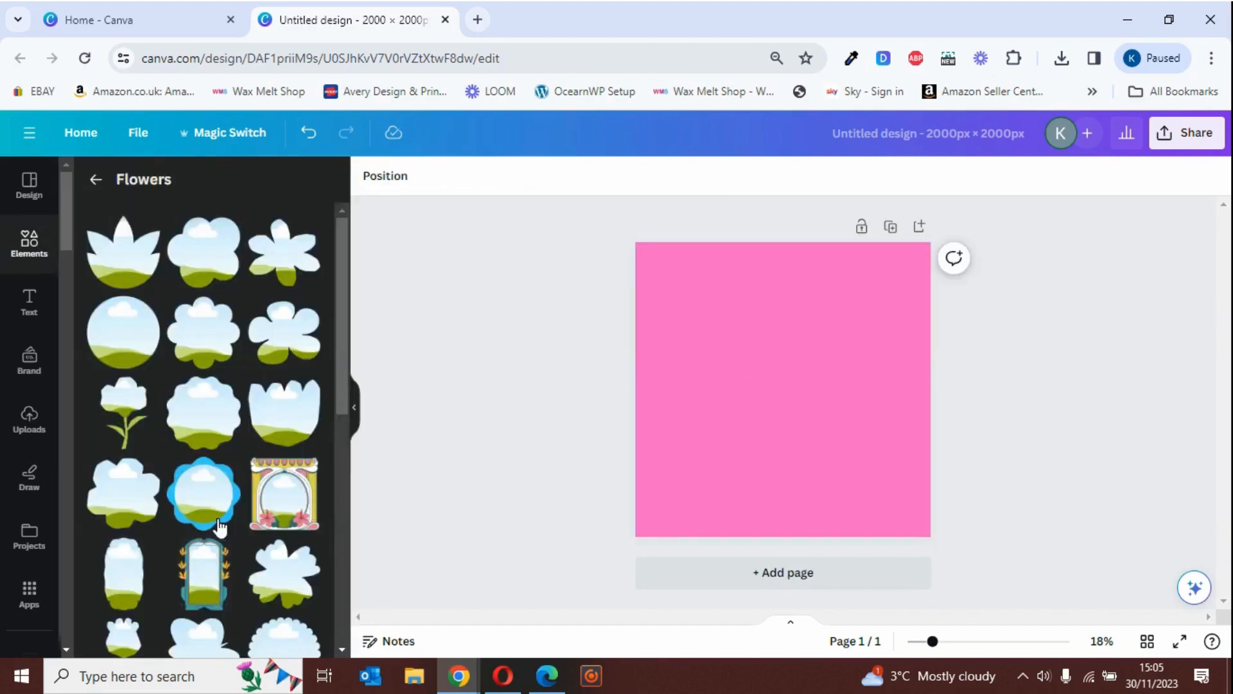
{"action": "left_click", "coordinate": [215, 587]}
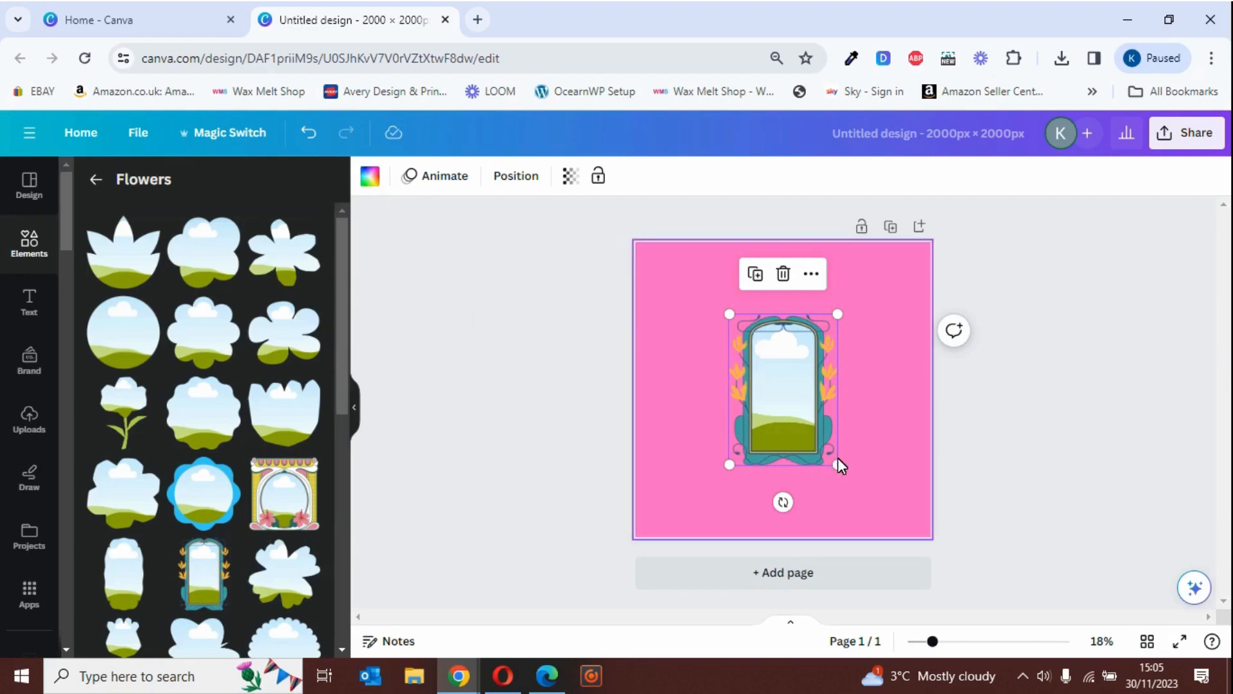
{"action": "key", "text": "Delete"}
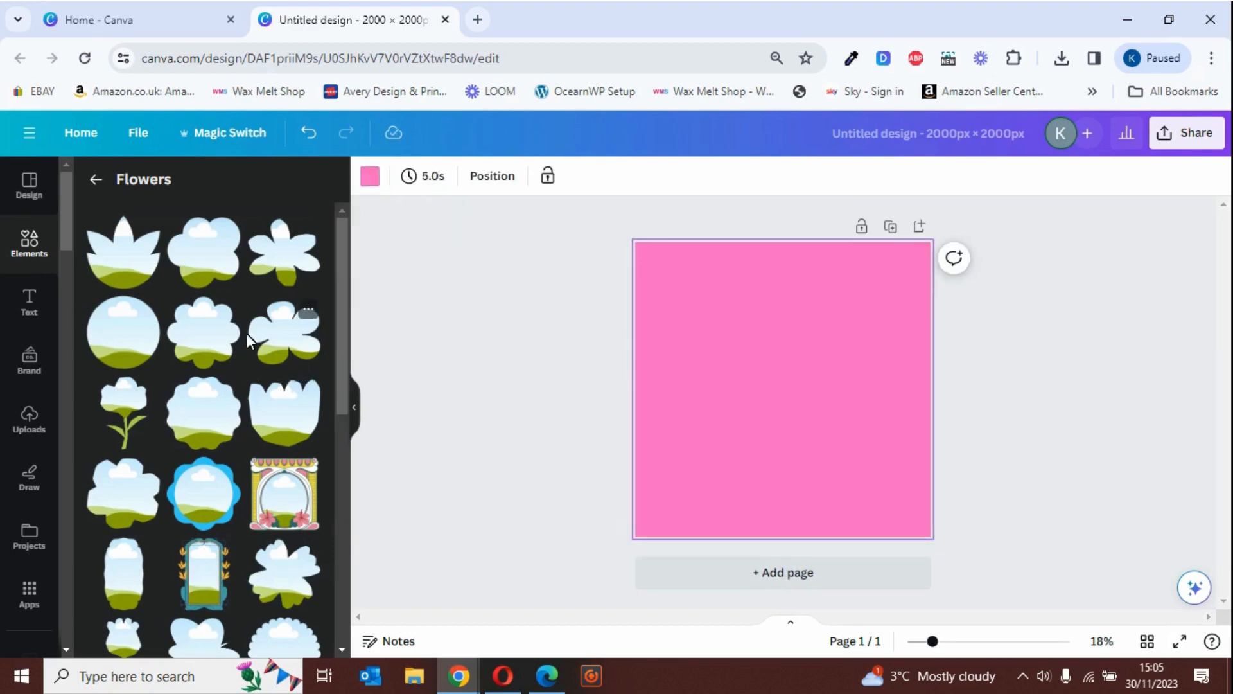
Step: Open the full Grids collection and add the three-cell grid with a tall left cell and two stacked right cells
{"action": "left_click", "coordinate": [96, 179]}
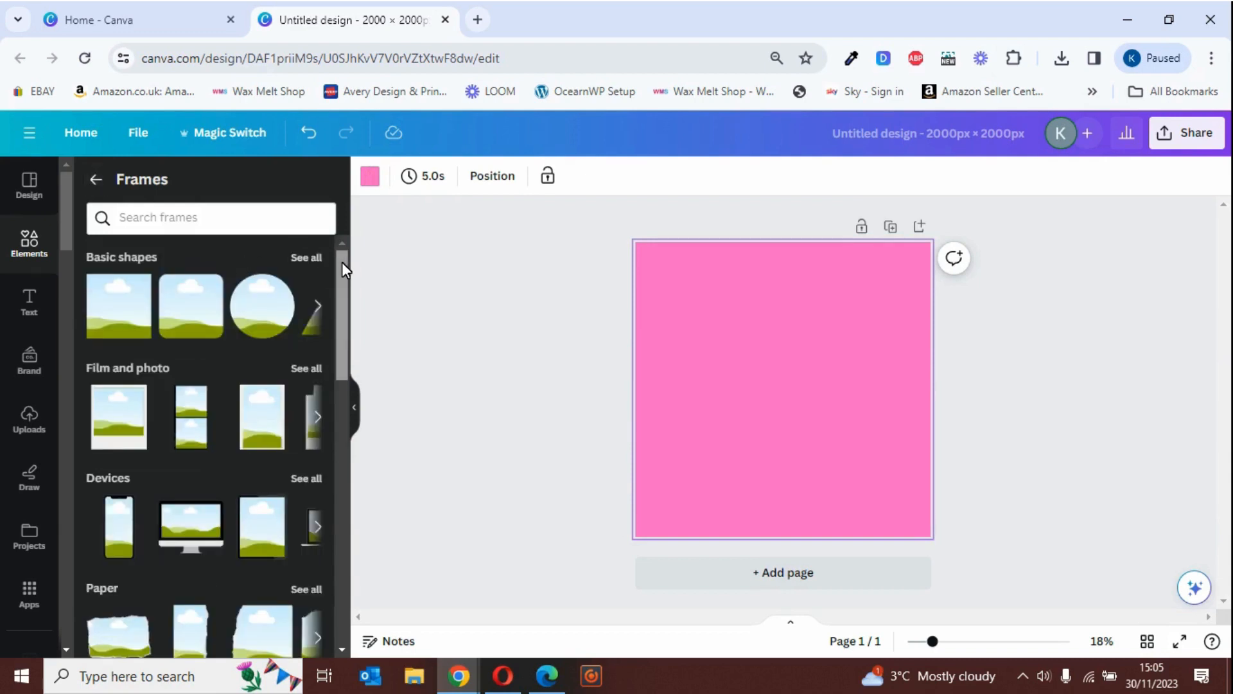
{"action": "left_click", "coordinate": [96, 181]}
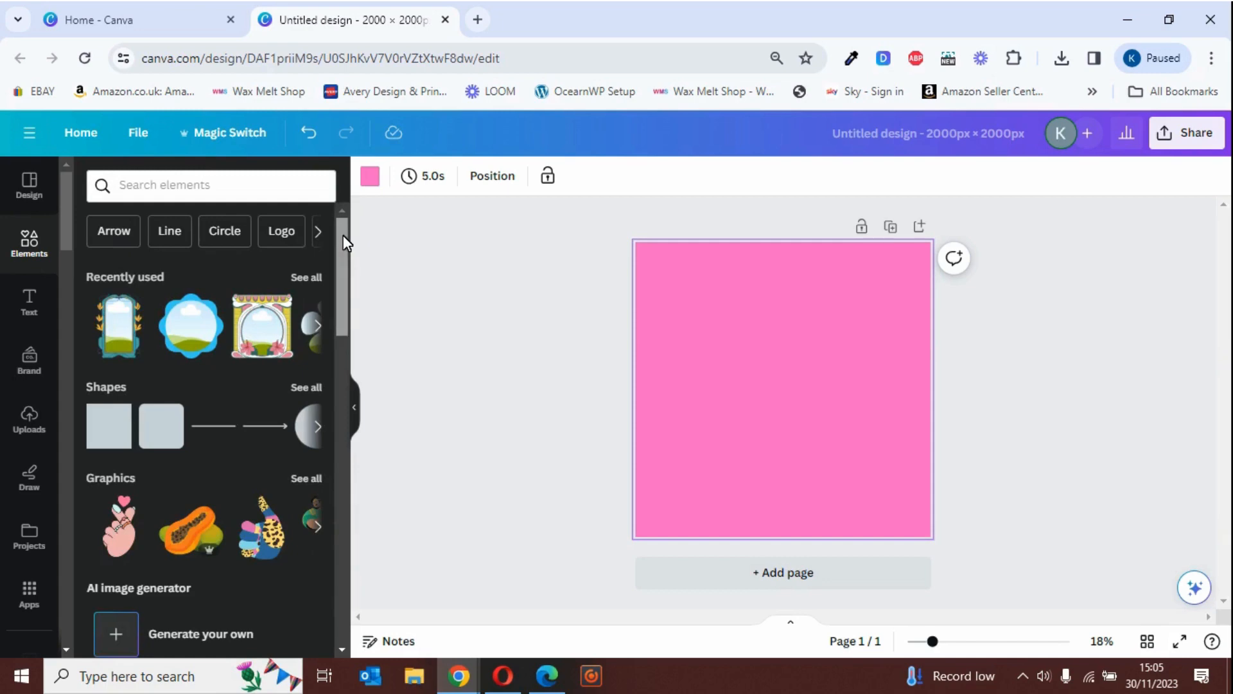
{"action": "left_click_drag", "start_coordinate": [343, 235], "coordinate": [331, 545]}
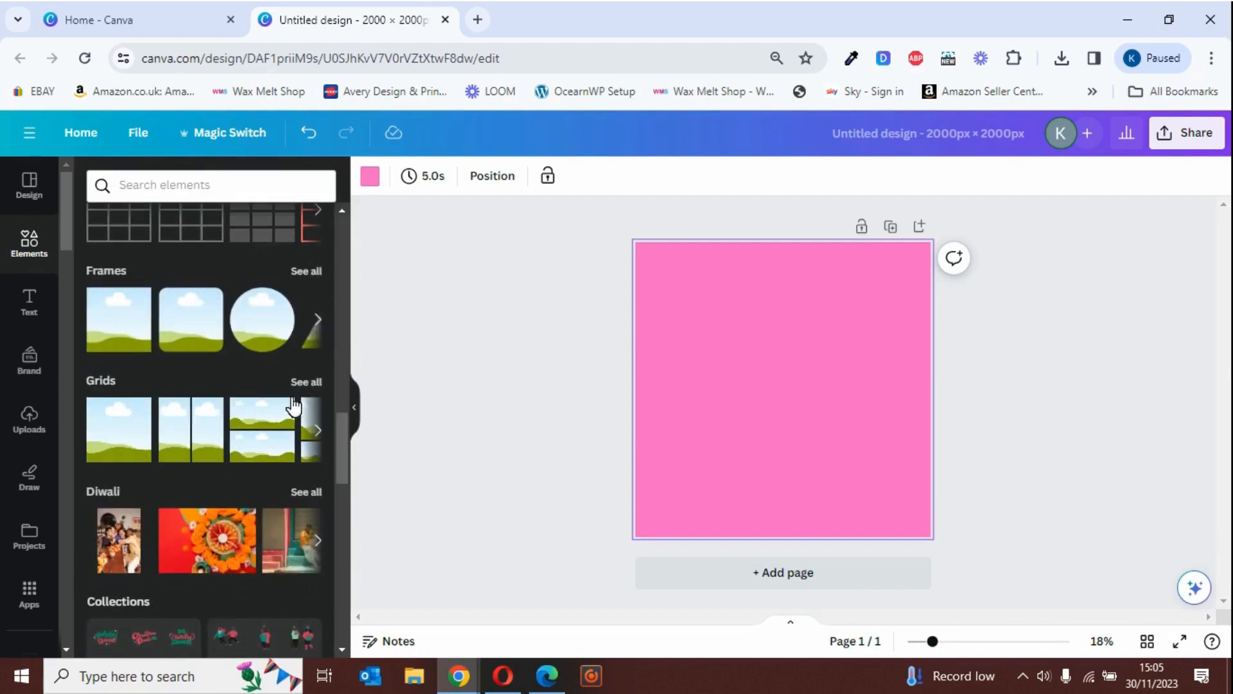
{"action": "left_click", "coordinate": [307, 383]}
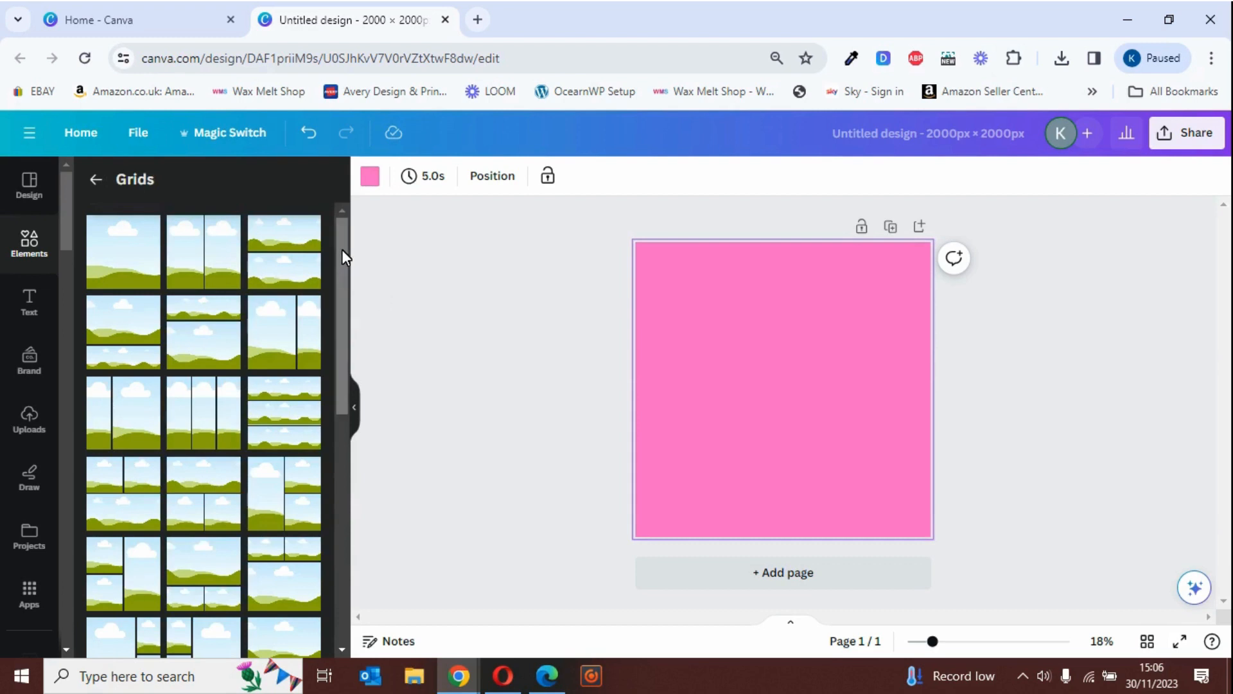
{"action": "left_click_drag", "start_coordinate": [342, 248], "coordinate": [344, 422]}
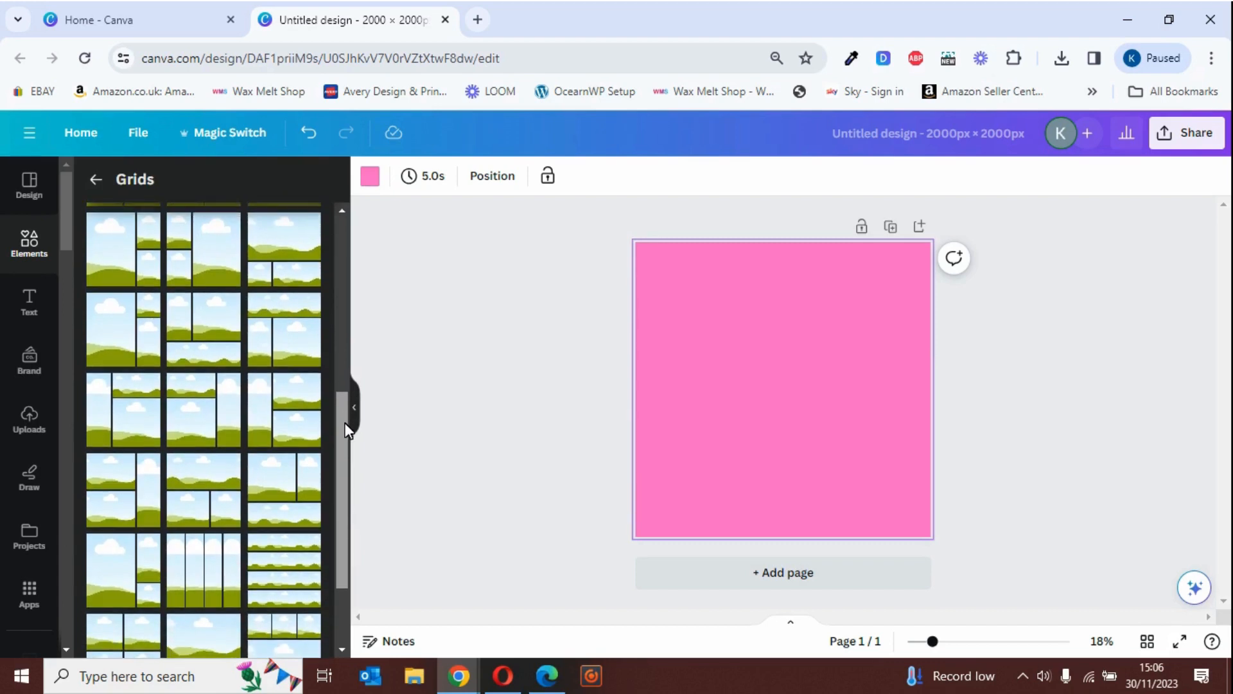
{"action": "left_click", "coordinate": [293, 418]}
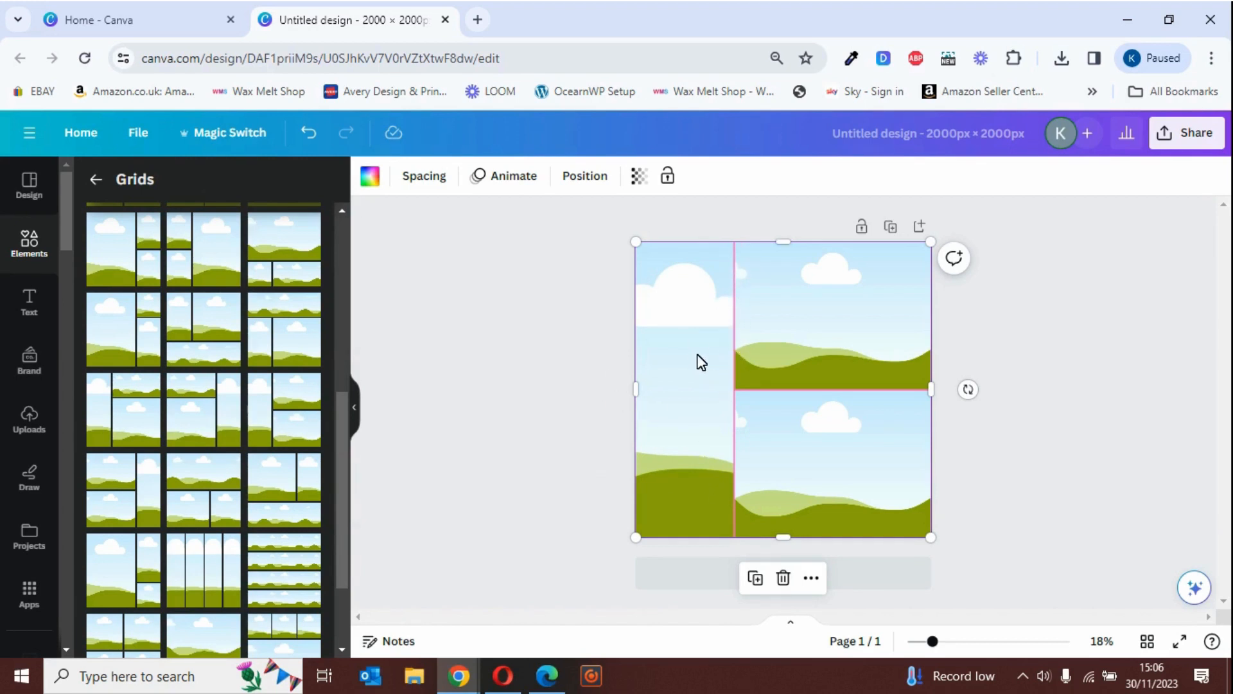
Step: Move the grid partly off the page's right side to expose the background, and set the page background to white
{"action": "left_click_drag", "start_coordinate": [705, 361], "coordinate": [773, 366]}
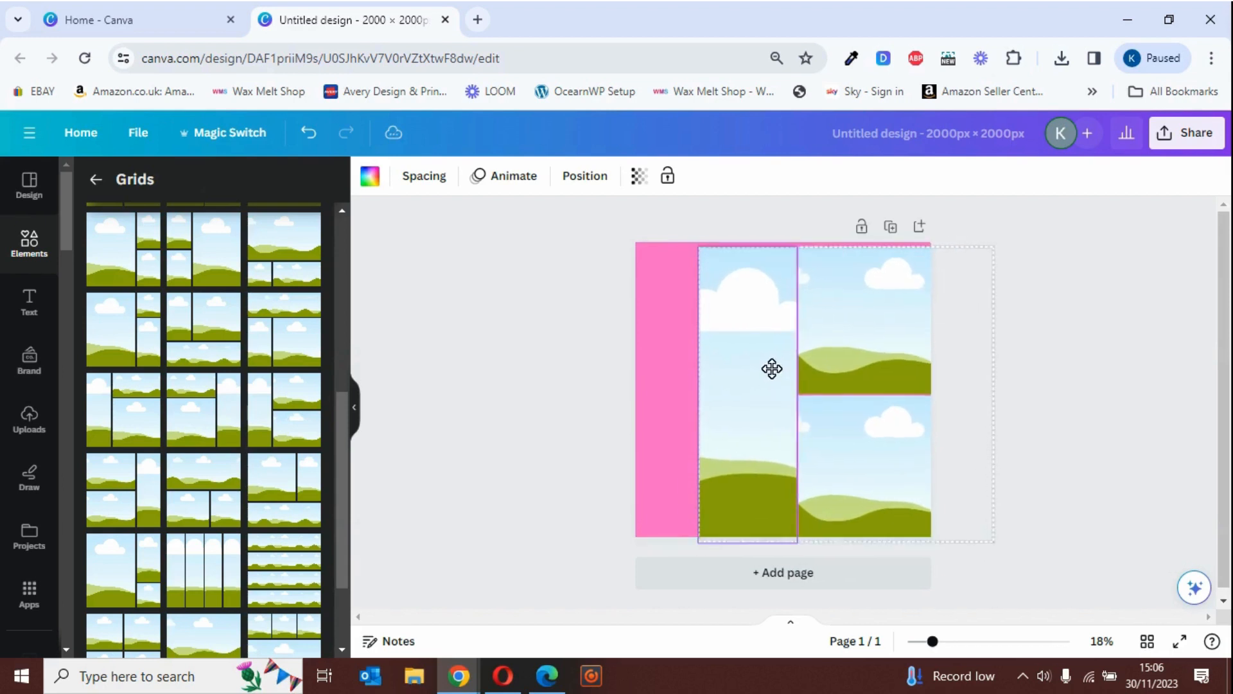
{"action": "left_click", "coordinate": [673, 347]}
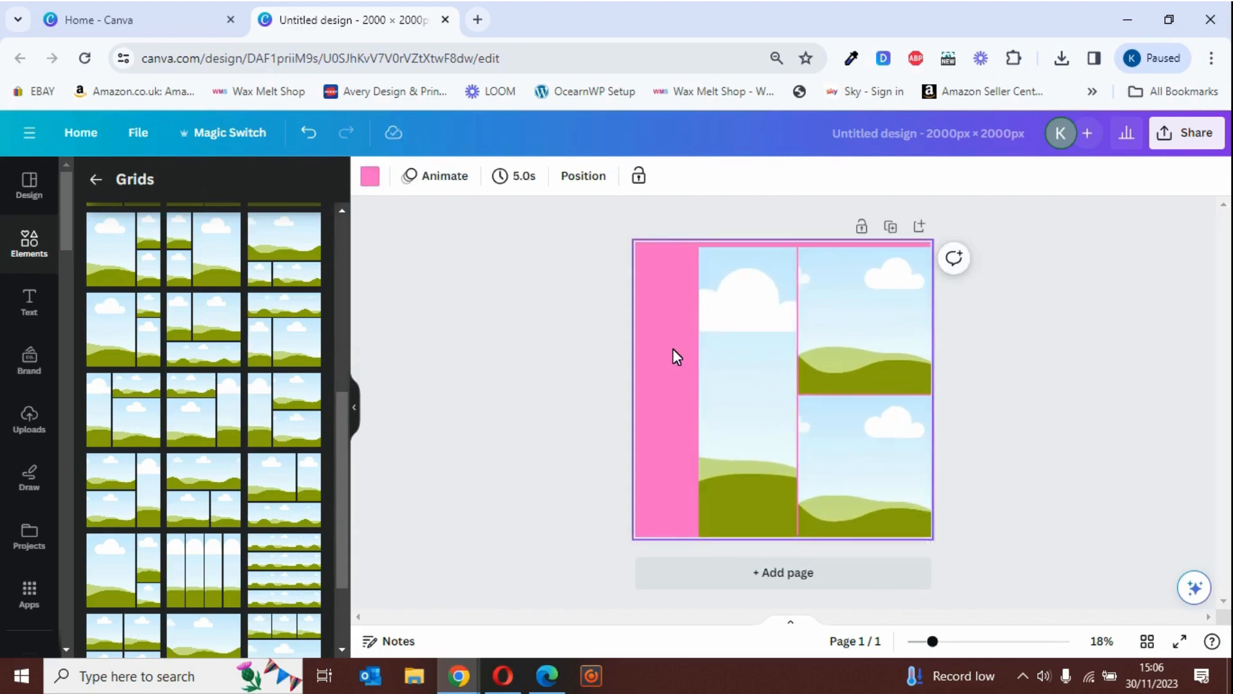
{"action": "left_click", "coordinate": [376, 180]}
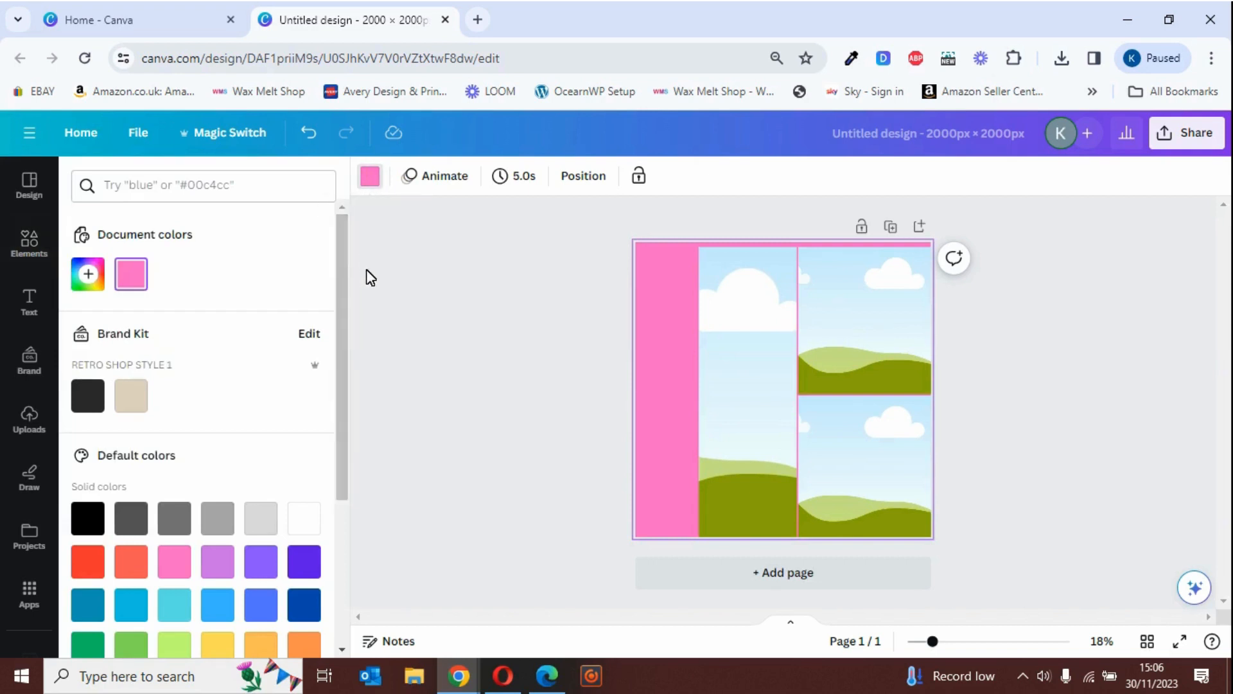
{"action": "scroll", "coordinate": [344, 294], "scroll_direction": "down", "scroll_amount": 1}
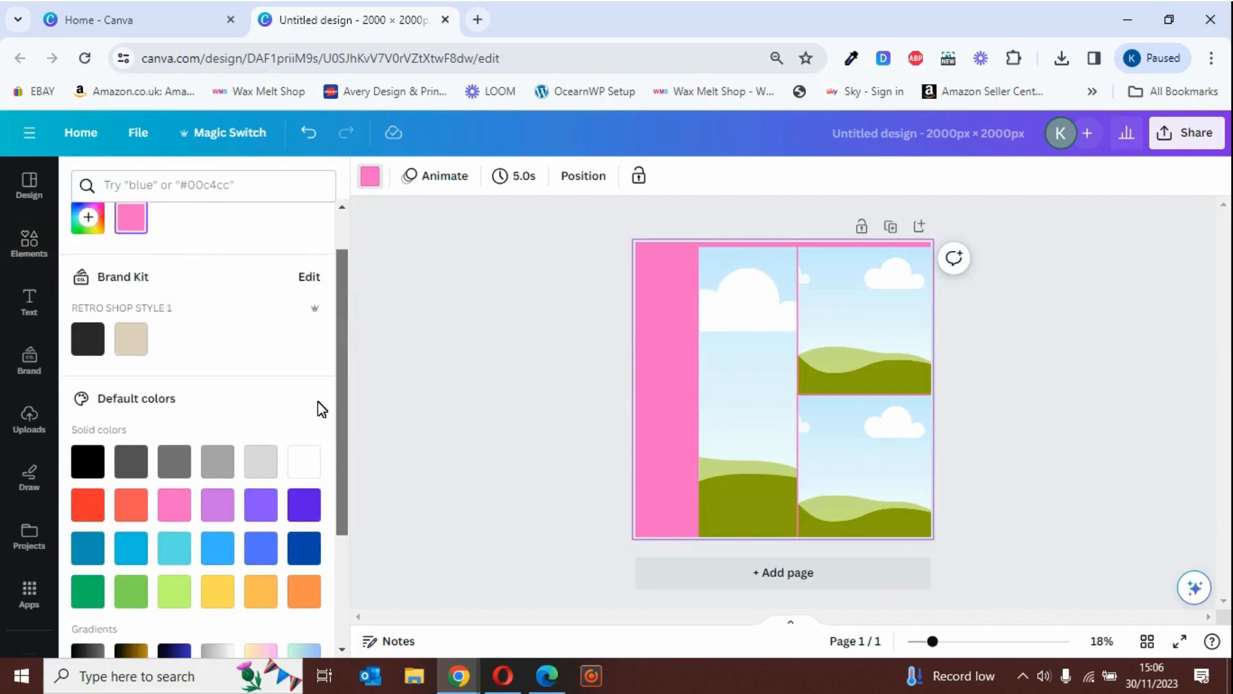
{"action": "left_click", "coordinate": [312, 463]}
{"action": "left_click", "coordinate": [509, 335]}
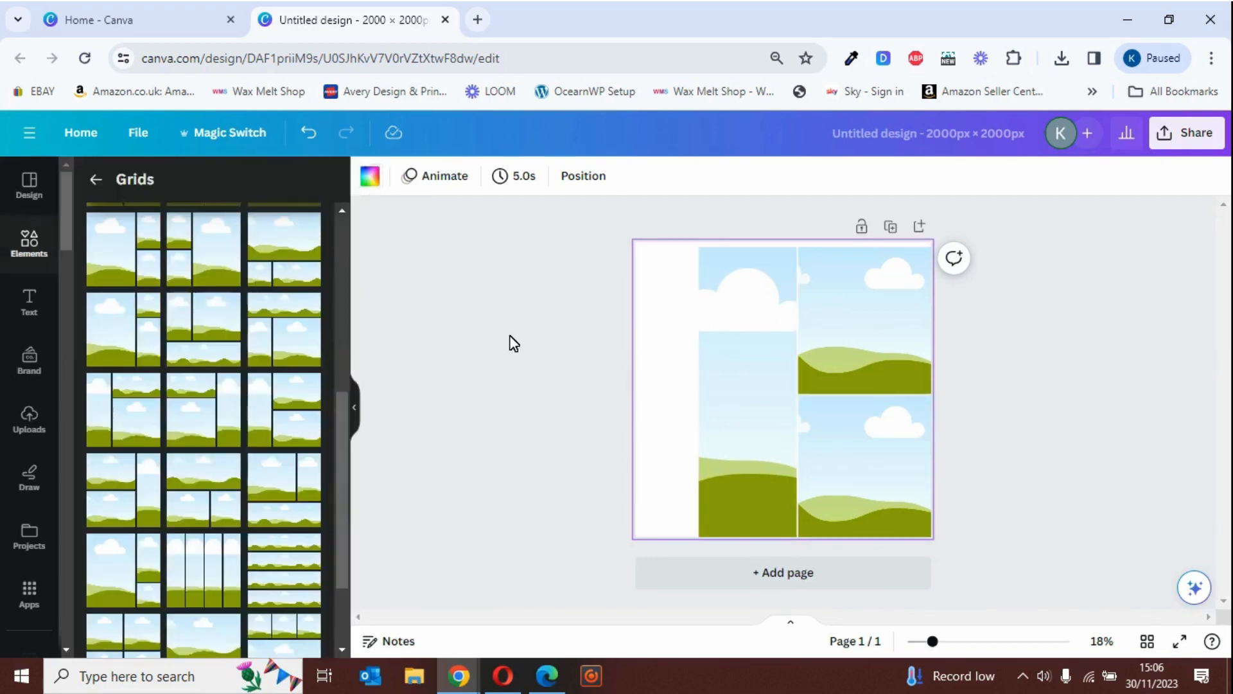
Step: Move the three-cell grid back to the left so it covers the whole page
{"action": "left_click", "coordinate": [745, 333]}
{"action": "left_click_drag", "start_coordinate": [843, 350], "coordinate": [792, 357]}
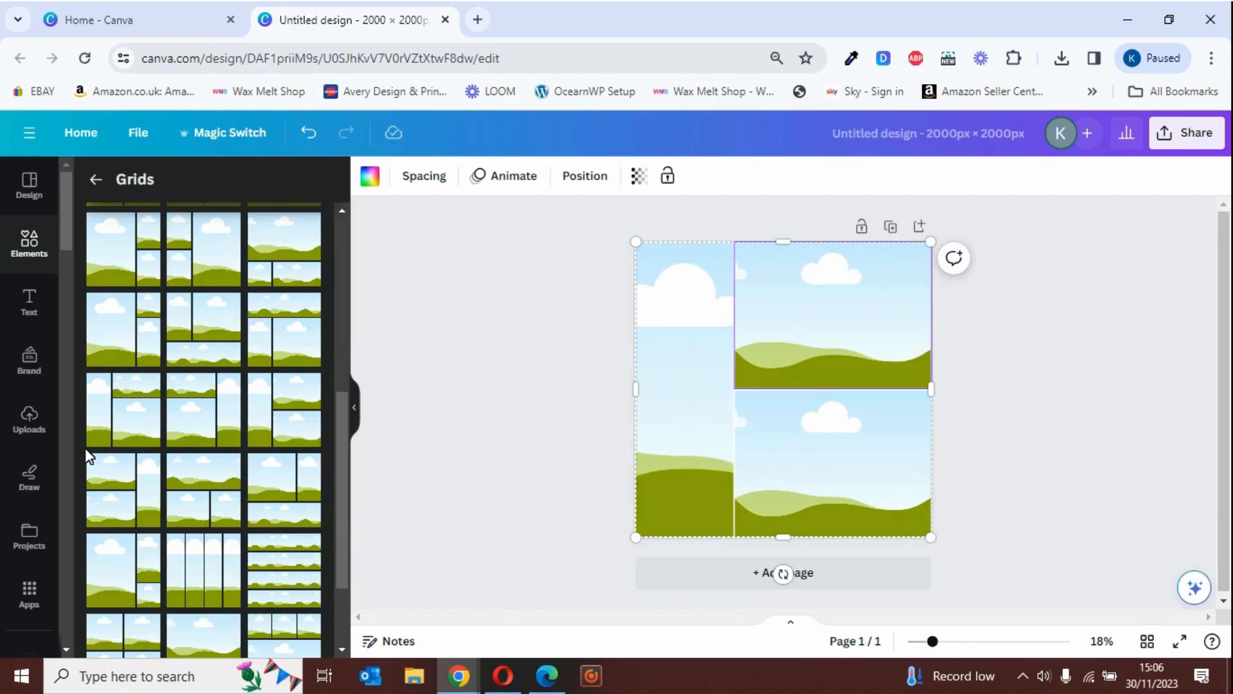
Step: Fill the grid with uploaded photos: the woman in the tall cell, the reed diffuser upper right and the desk scene lower right
{"action": "left_click", "coordinate": [40, 426]}
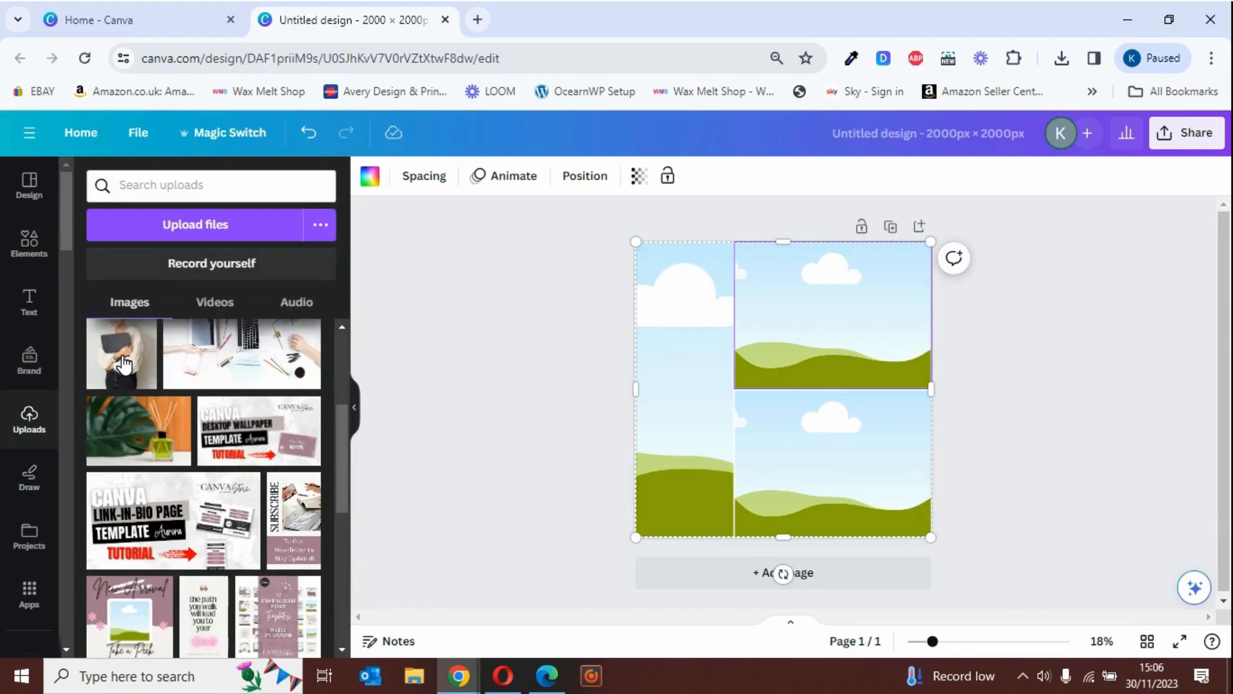
{"action": "left_click_drag", "start_coordinate": [124, 363], "coordinate": [660, 387]}
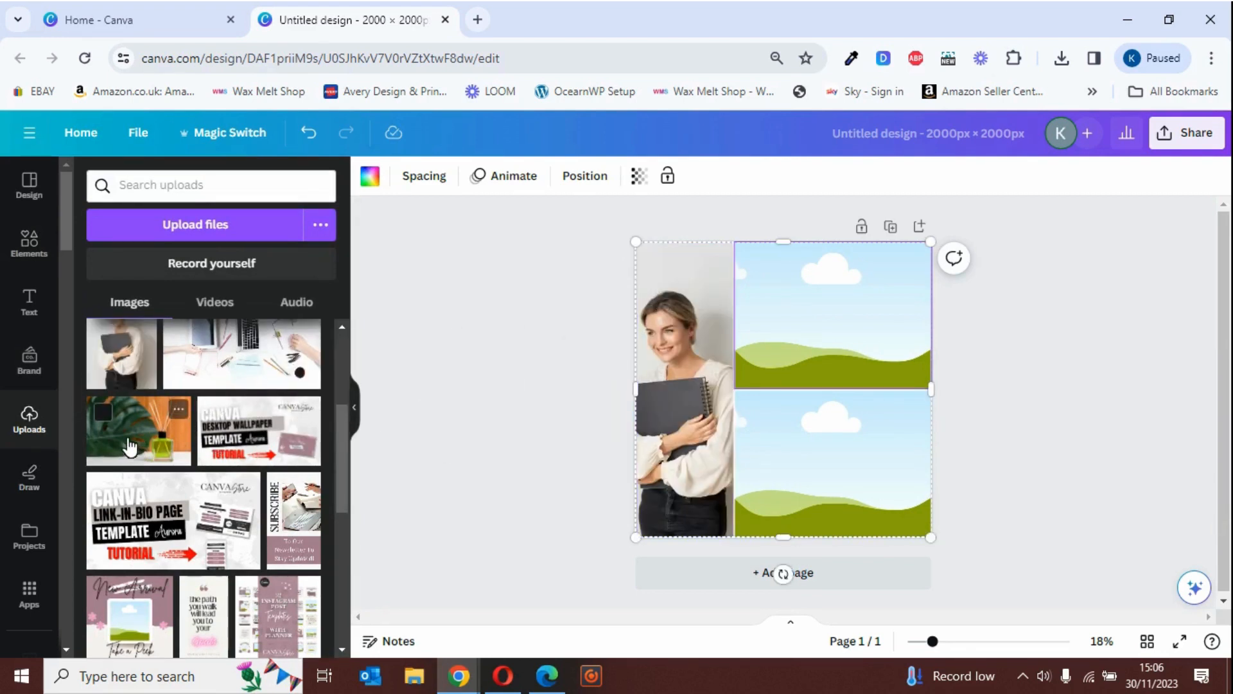
{"action": "left_click_drag", "start_coordinate": [129, 445], "coordinate": [800, 265]}
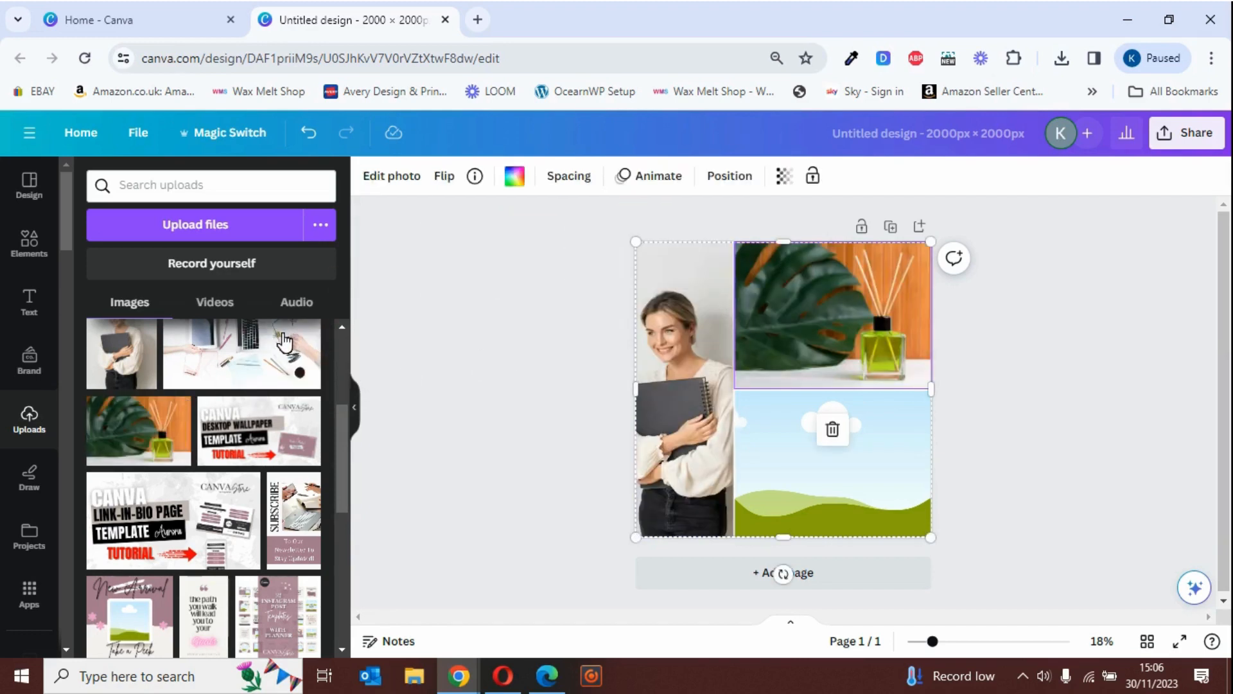
{"action": "left_click_drag", "start_coordinate": [280, 347], "coordinate": [819, 445]}
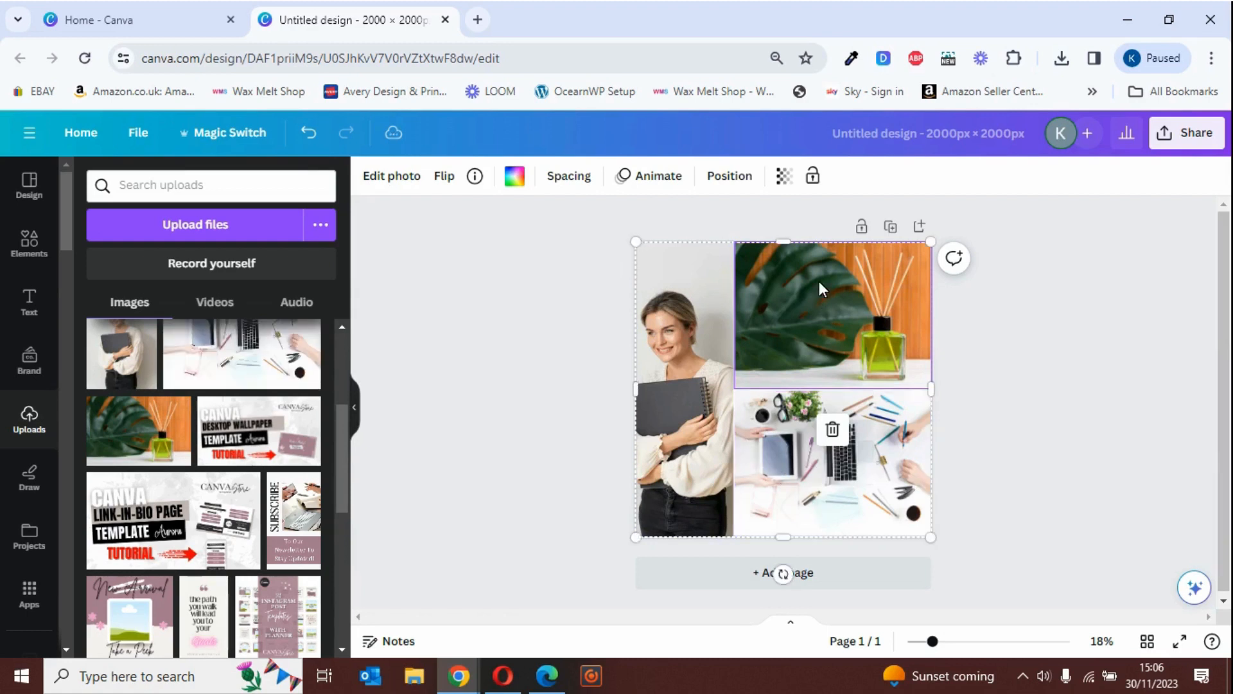
Step: Shift the diffuser photo slightly left and the desk photo slightly right within their grid cells
{"action": "double_click", "coordinate": [820, 289]}
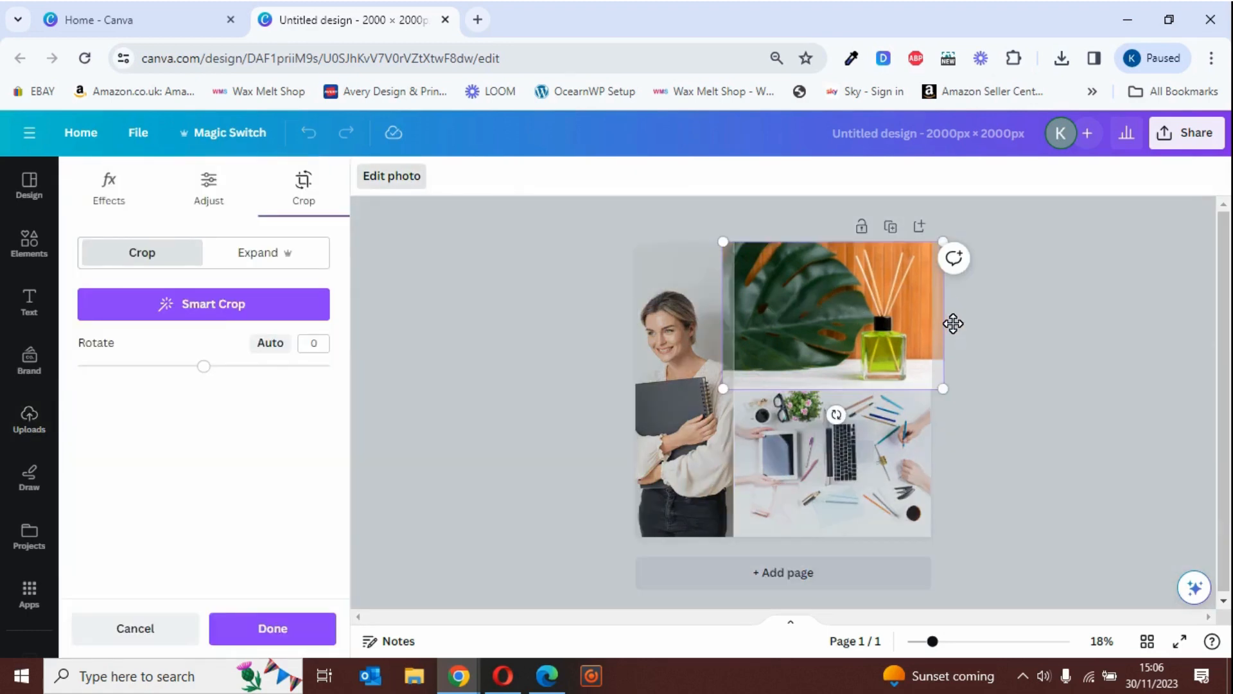
{"action": "left_click_drag", "start_coordinate": [824, 336], "coordinate": [816, 336]}
{"action": "left_click", "coordinate": [820, 464]}
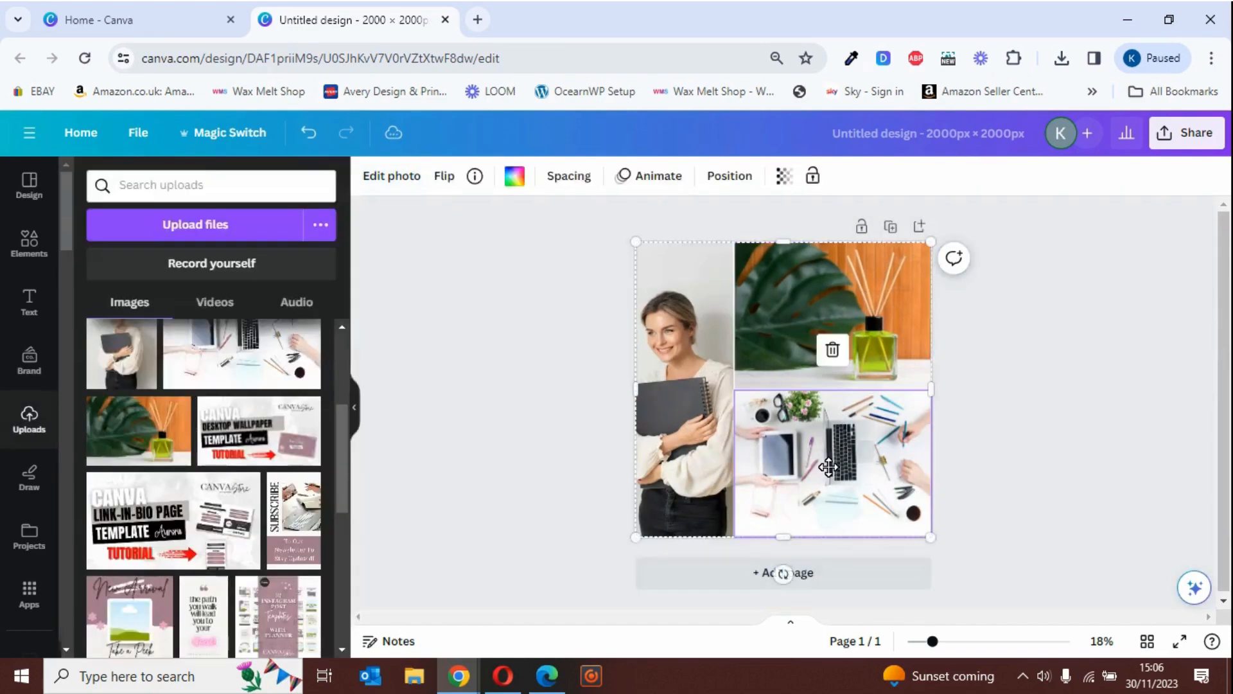
{"action": "double_click", "coordinate": [811, 468]}
{"action": "left_click_drag", "start_coordinate": [811, 468], "coordinate": [829, 468]}
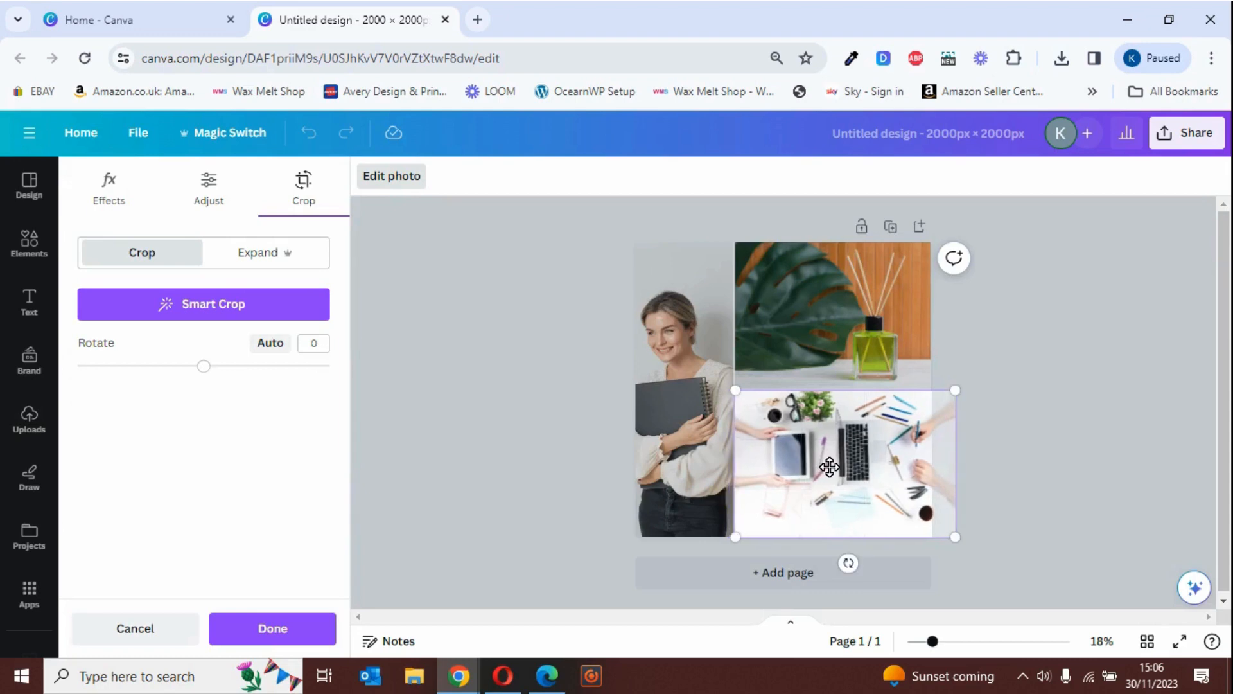
Step: Shift the woman's photo slightly right within the tall grid cell and finish the crop
{"action": "left_click", "coordinate": [718, 462]}
{"action": "double_click", "coordinate": [718, 461]}
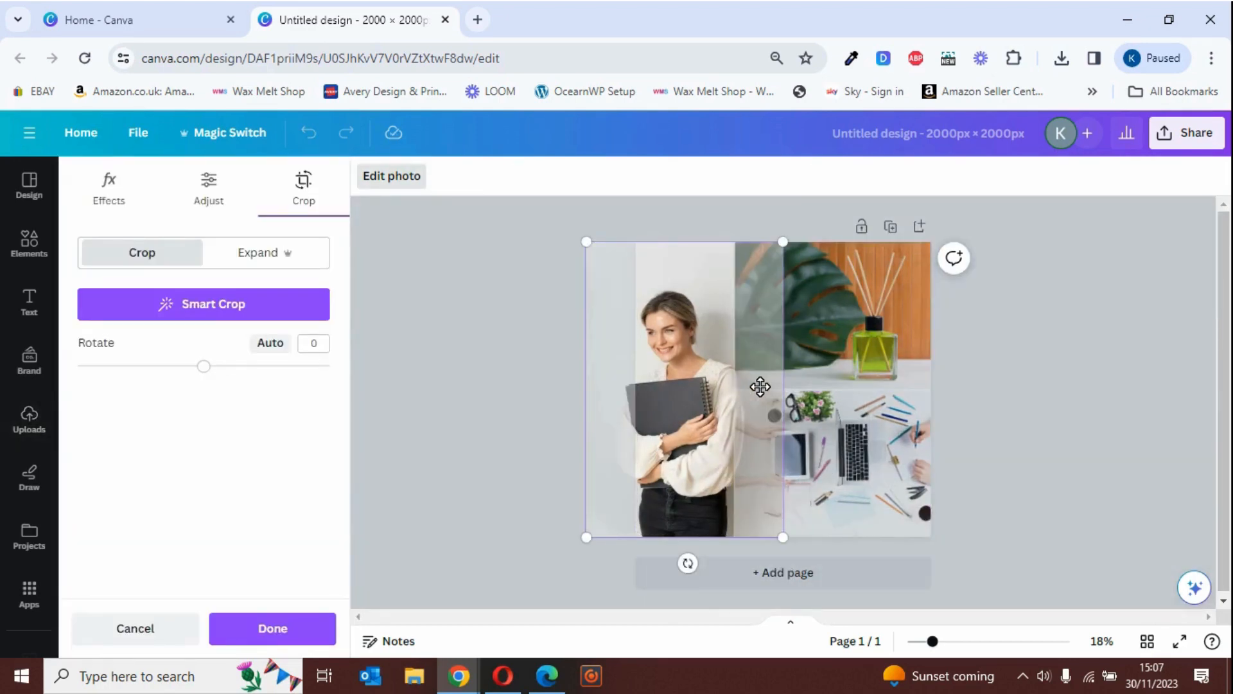
{"action": "left_click_drag", "start_coordinate": [765, 384], "coordinate": [780, 384]}
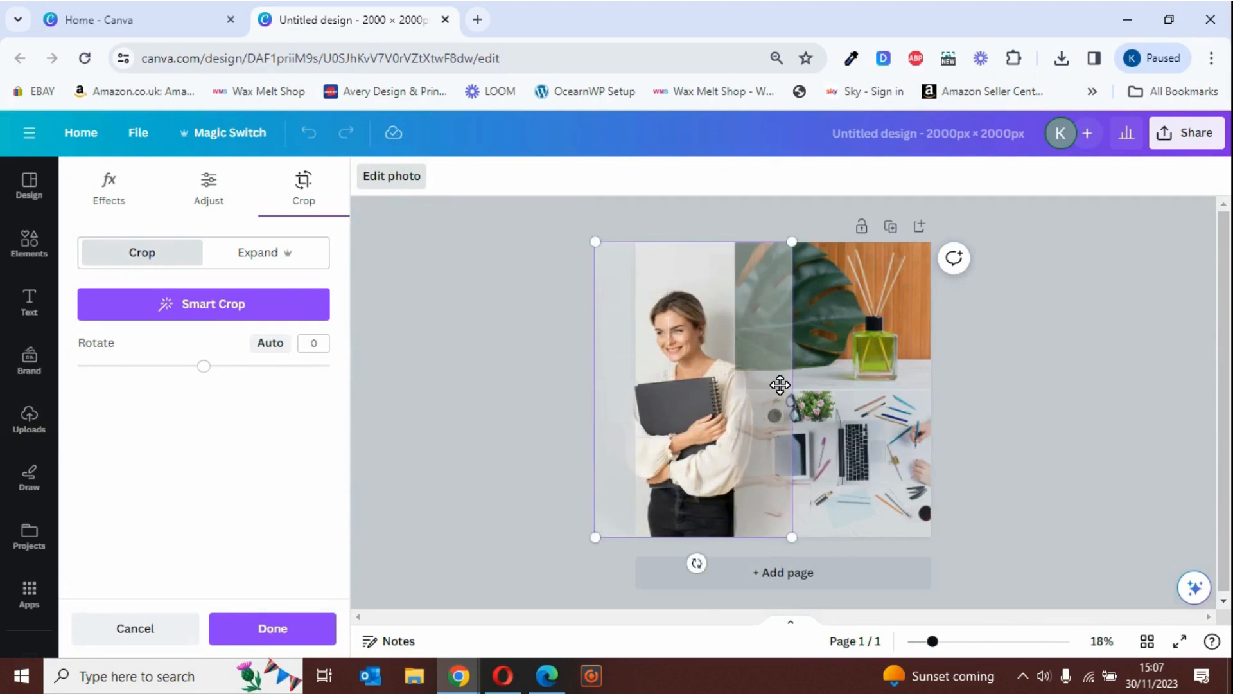
{"action": "left_click", "coordinate": [538, 405]}
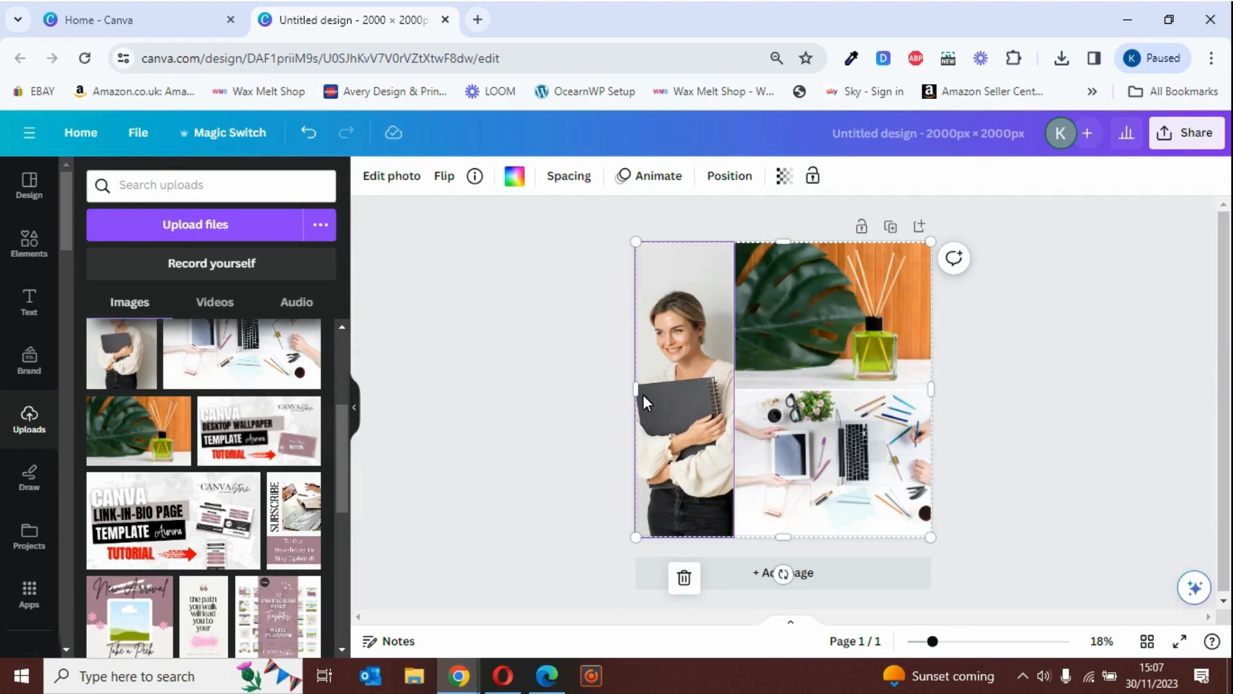
Step: Add the four-cell grid with one large cell above three small cells from the Grids collection
{"action": "left_click", "coordinate": [37, 249]}
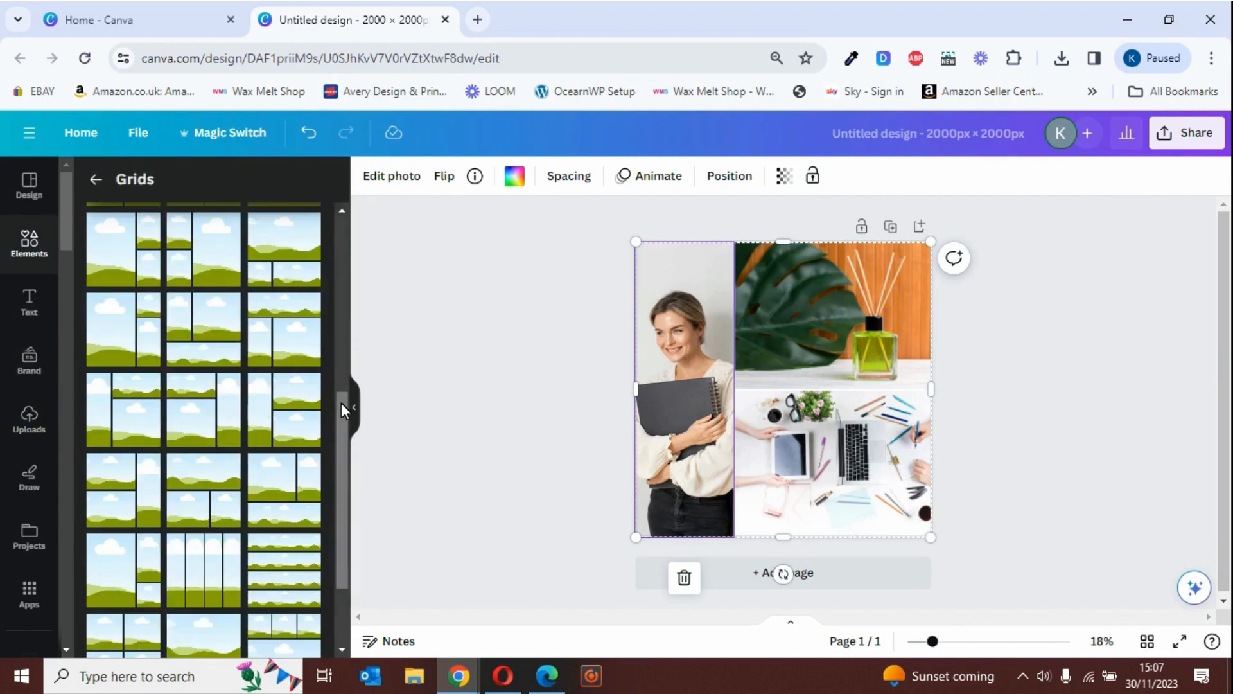
{"action": "scroll", "coordinate": [342, 414], "scroll_direction": "down", "scroll_amount": 1}
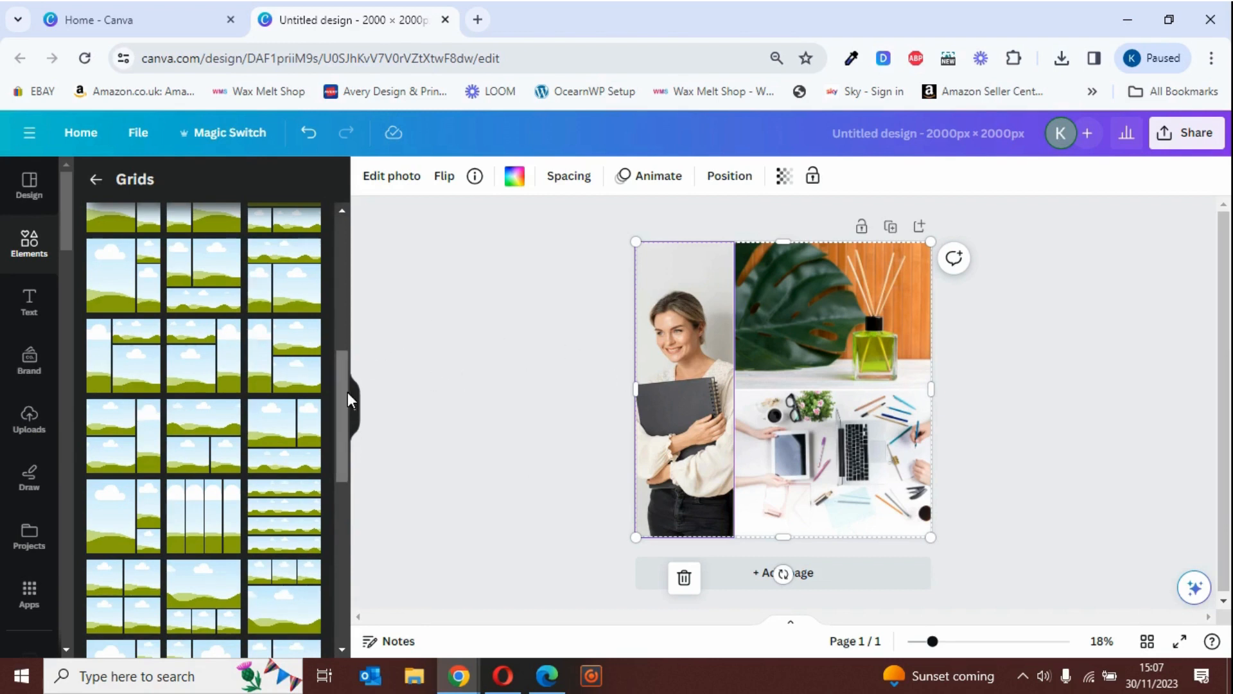
{"action": "left_click_drag", "start_coordinate": [345, 376], "coordinate": [342, 427]}
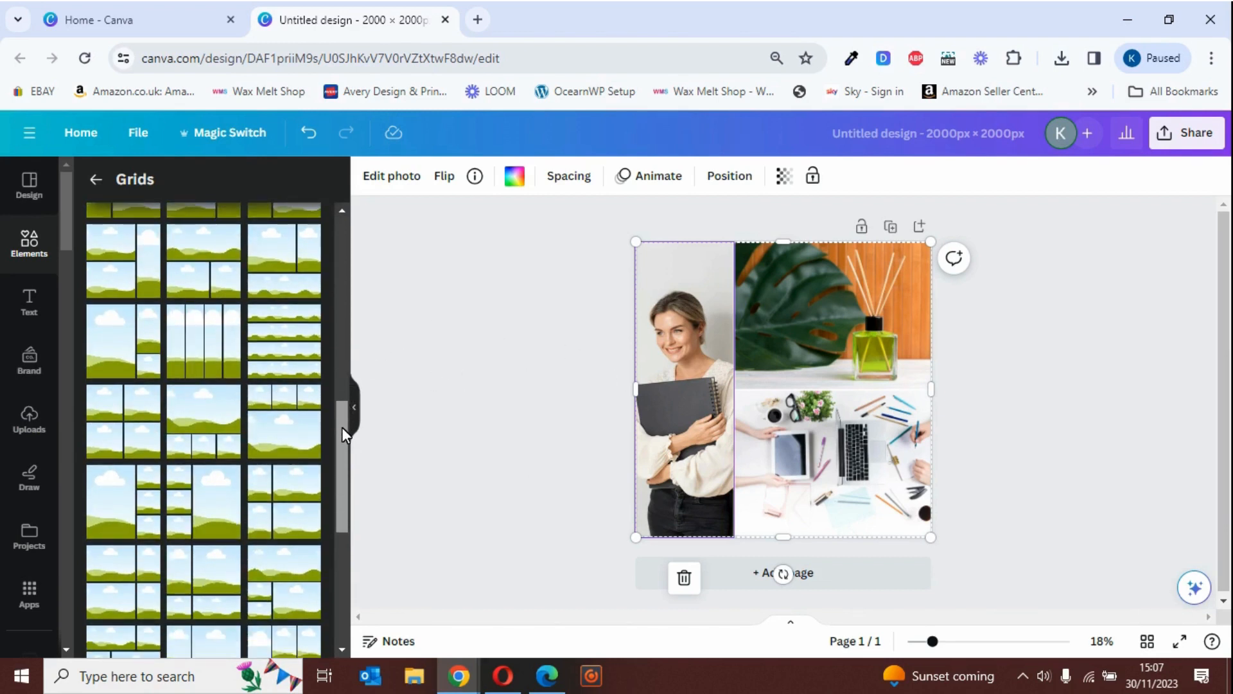
{"action": "left_click", "coordinate": [212, 431]}
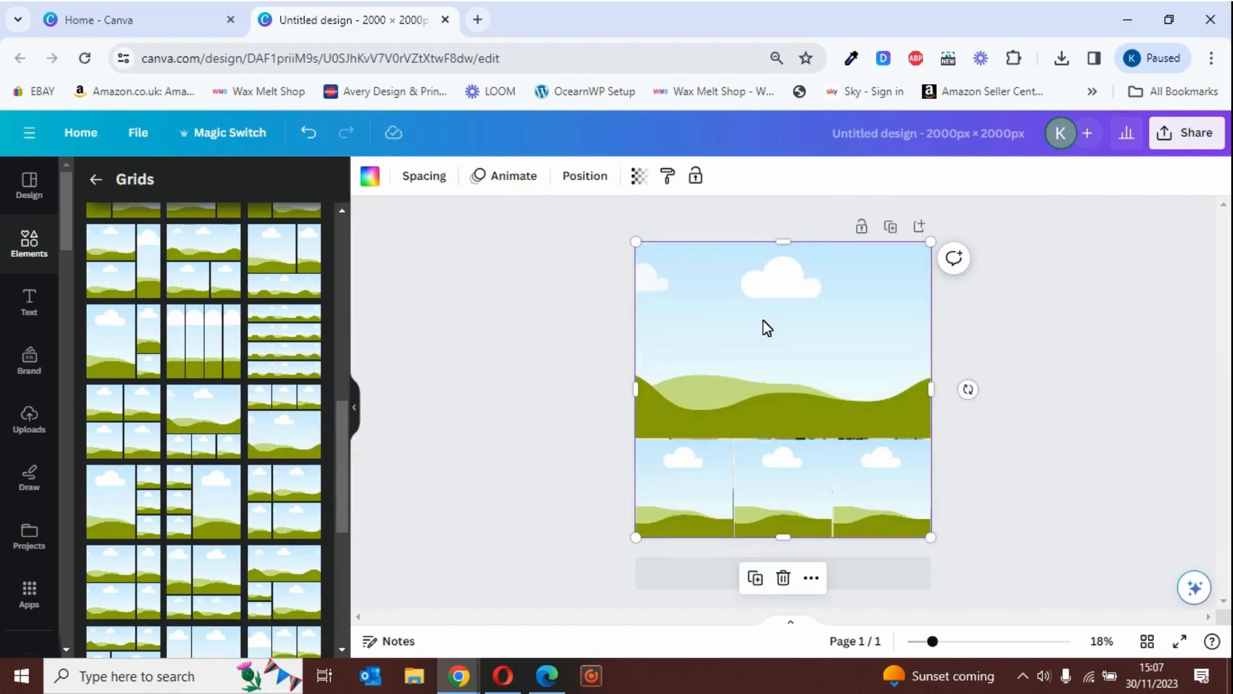
Step: Move the new grid aside, clear the woman and diffuser photos from the grid beneath, and fit the new grid back over the page
{"action": "left_click_drag", "start_coordinate": [764, 327], "coordinate": [786, 447]}
{"action": "left_click", "coordinate": [672, 267]}
{"action": "key", "text": "Delete"}
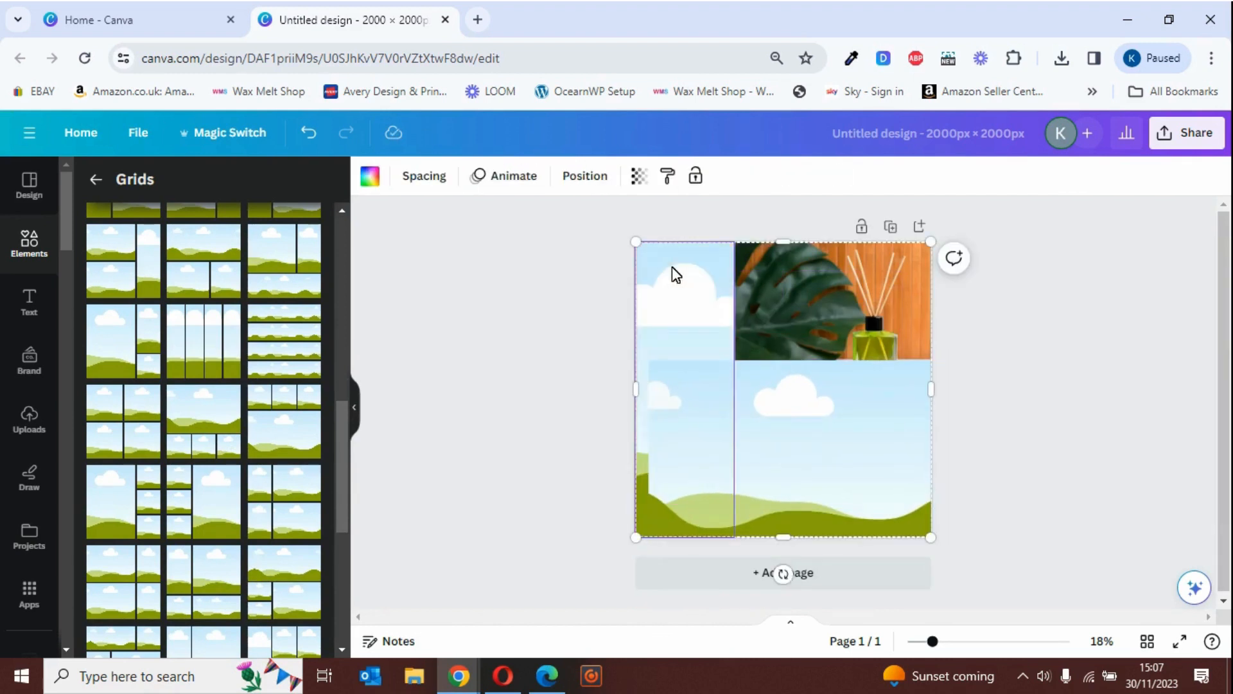
{"action": "left_click", "coordinate": [753, 280]}
{"action": "key", "text": "Delete"}
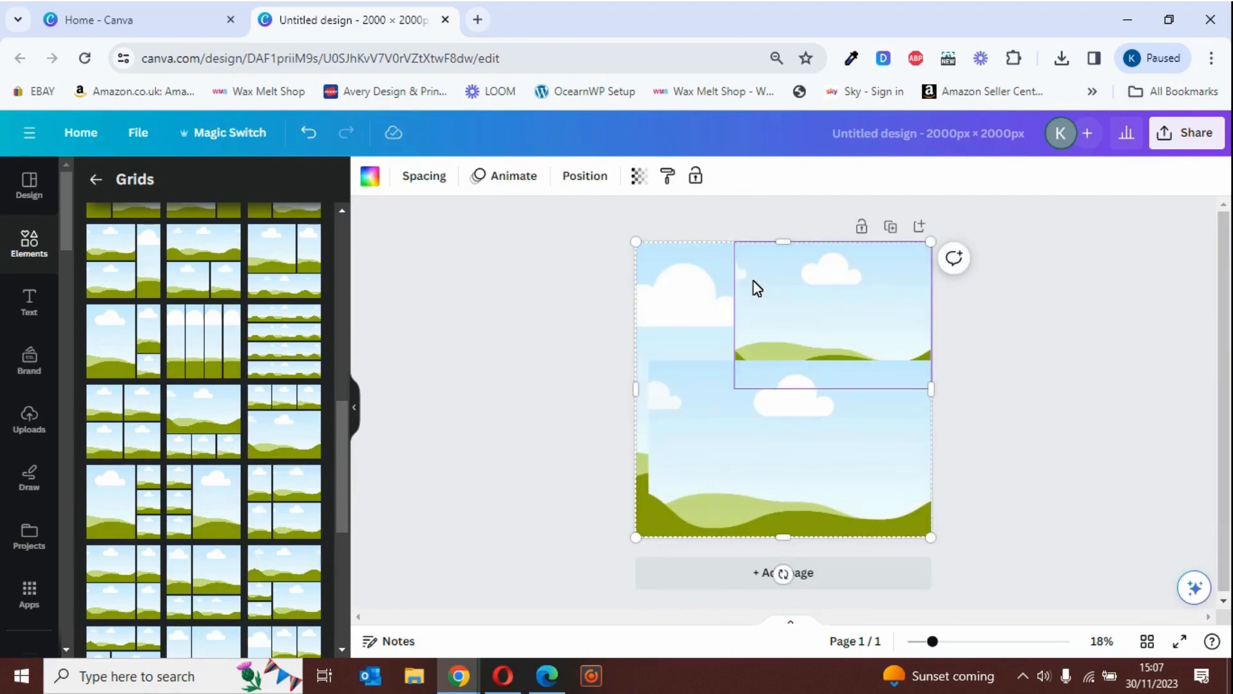
{"action": "left_click_drag", "start_coordinate": [752, 468], "coordinate": [750, 354]}
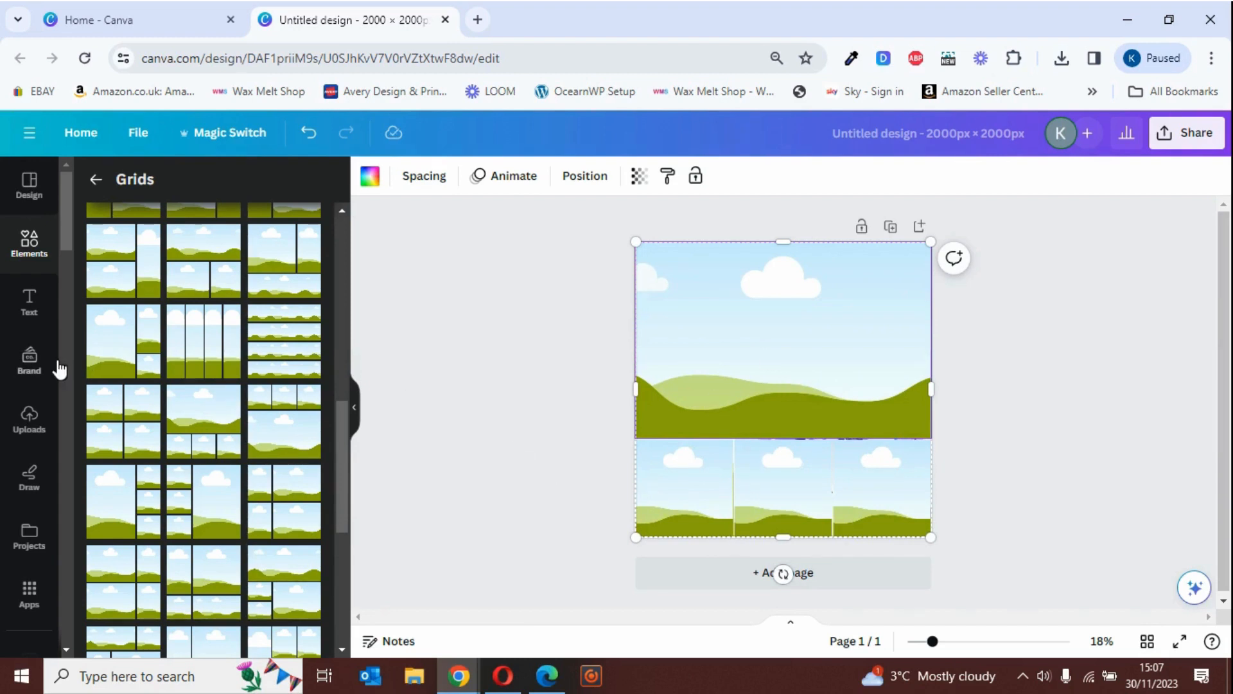
Step: Add a heading reading "sale now on" over the large grid cell
{"action": "left_click", "coordinate": [40, 312]}
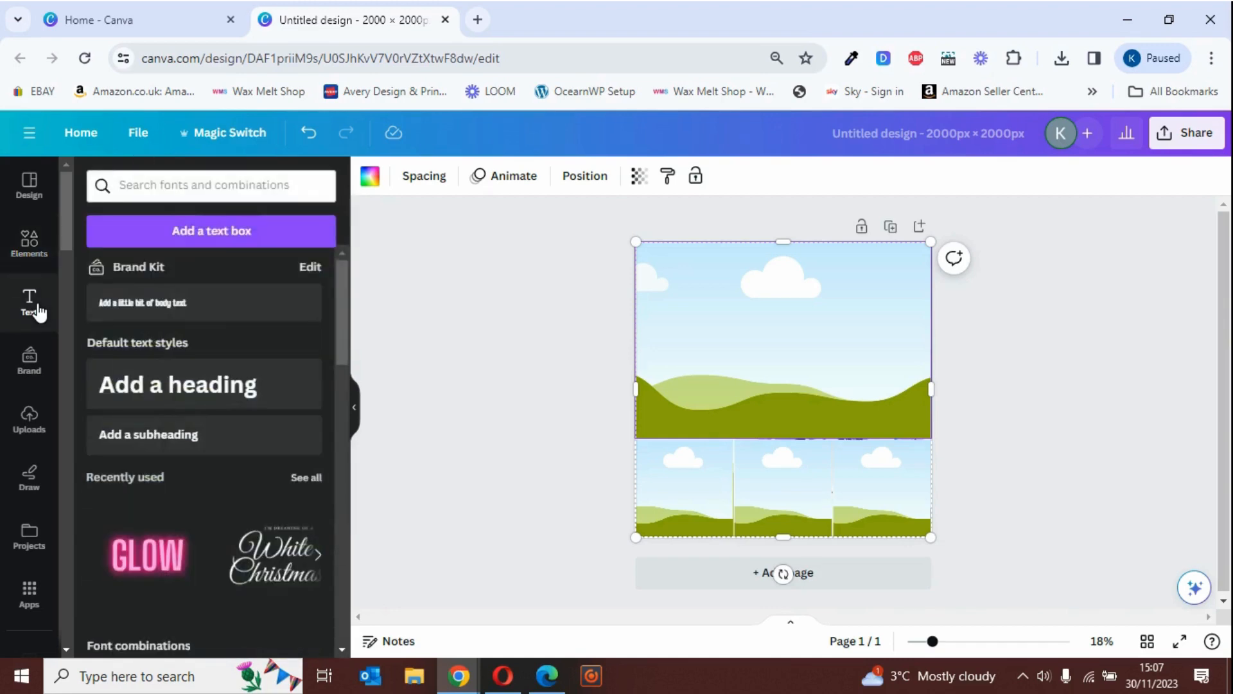
{"action": "left_click", "coordinate": [196, 388]}
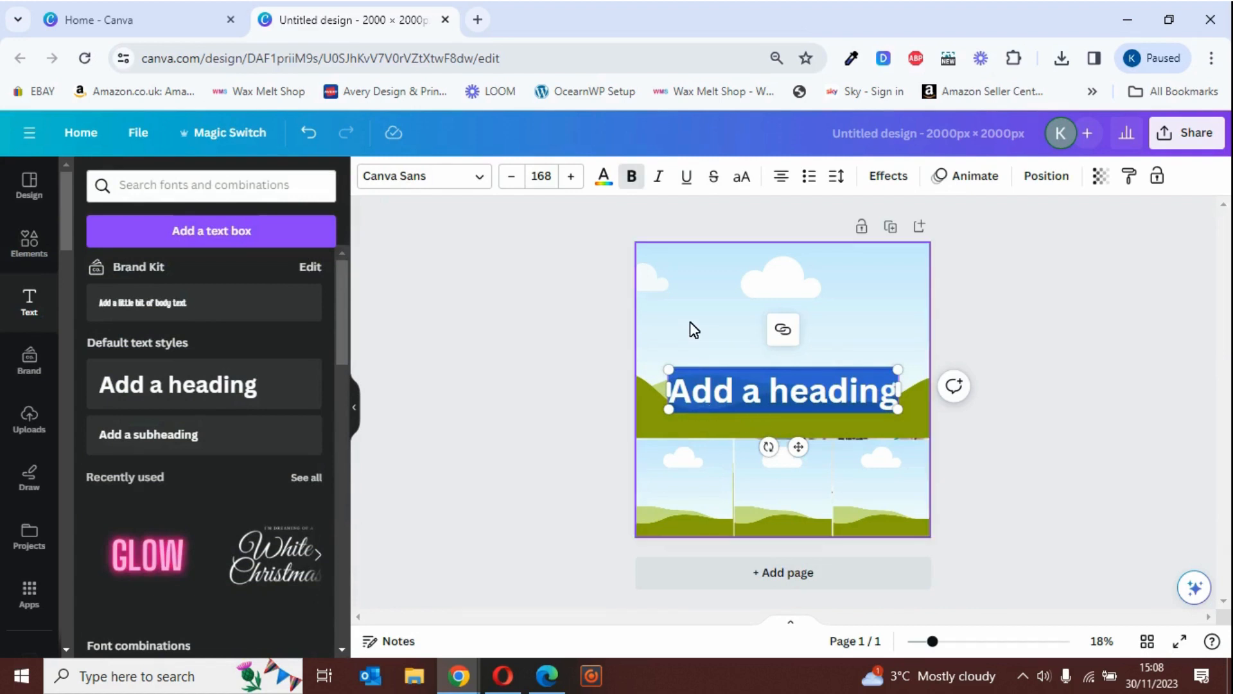
{"action": "type", "text": "sal"}
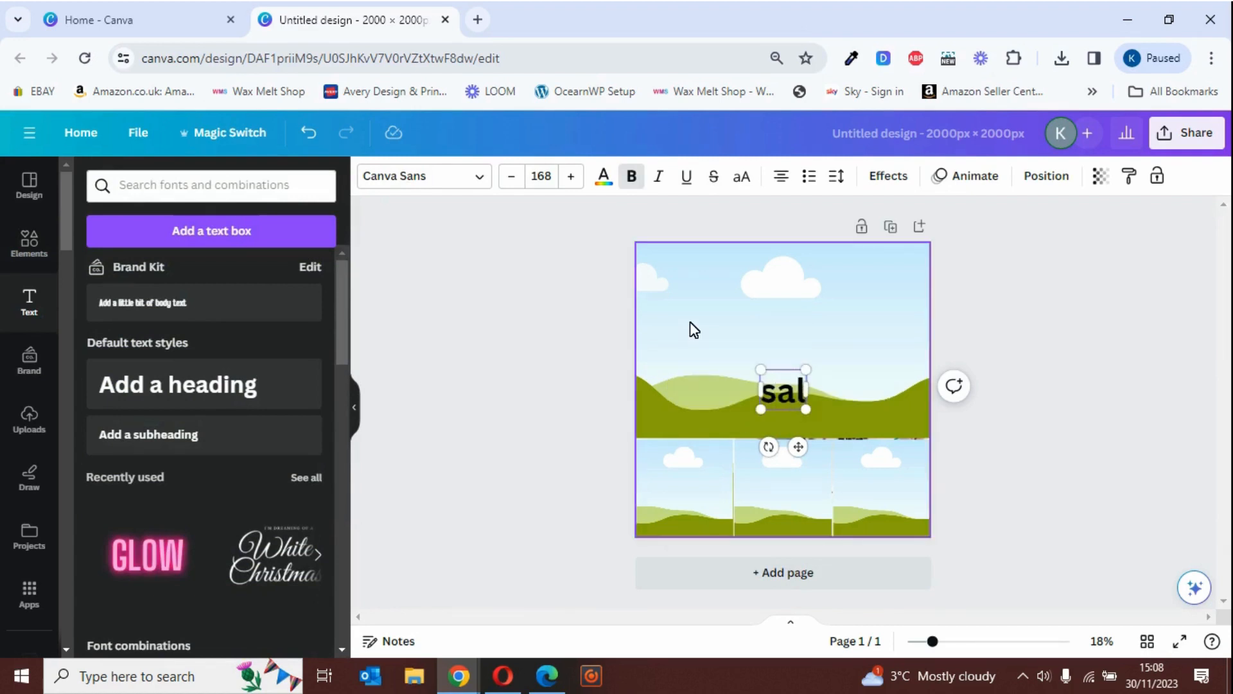
{"action": "type", "text": "e"}
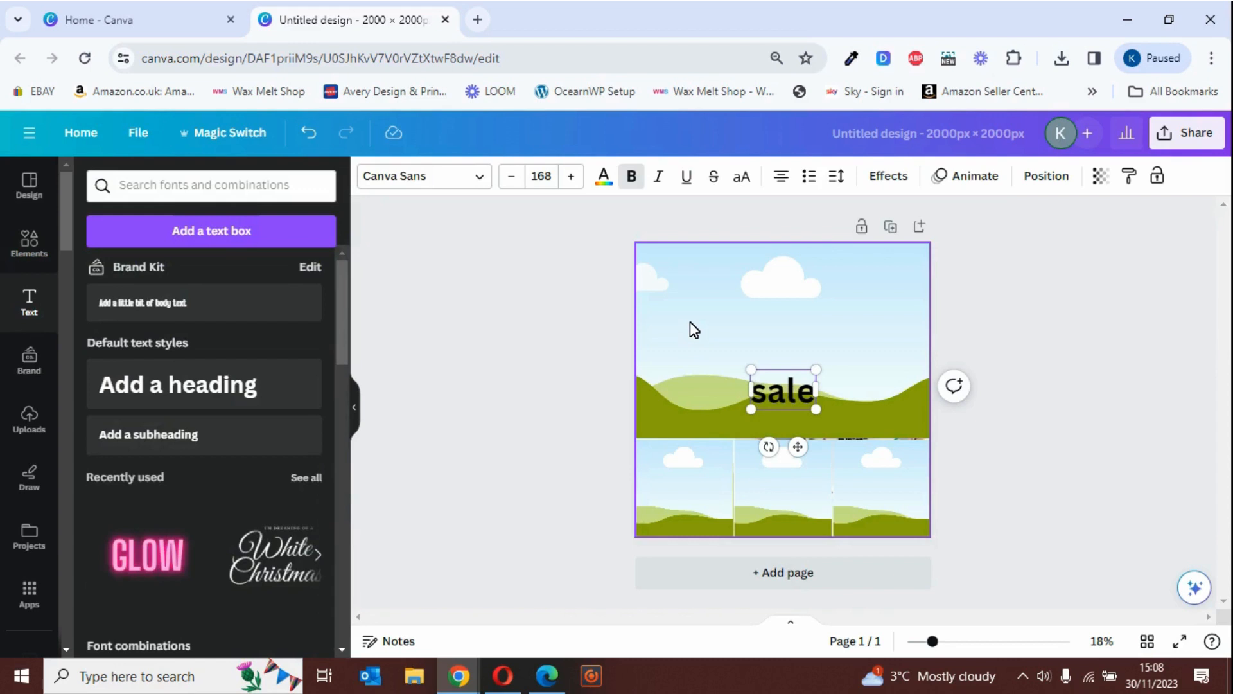
{"action": "type", "text": " now o"}
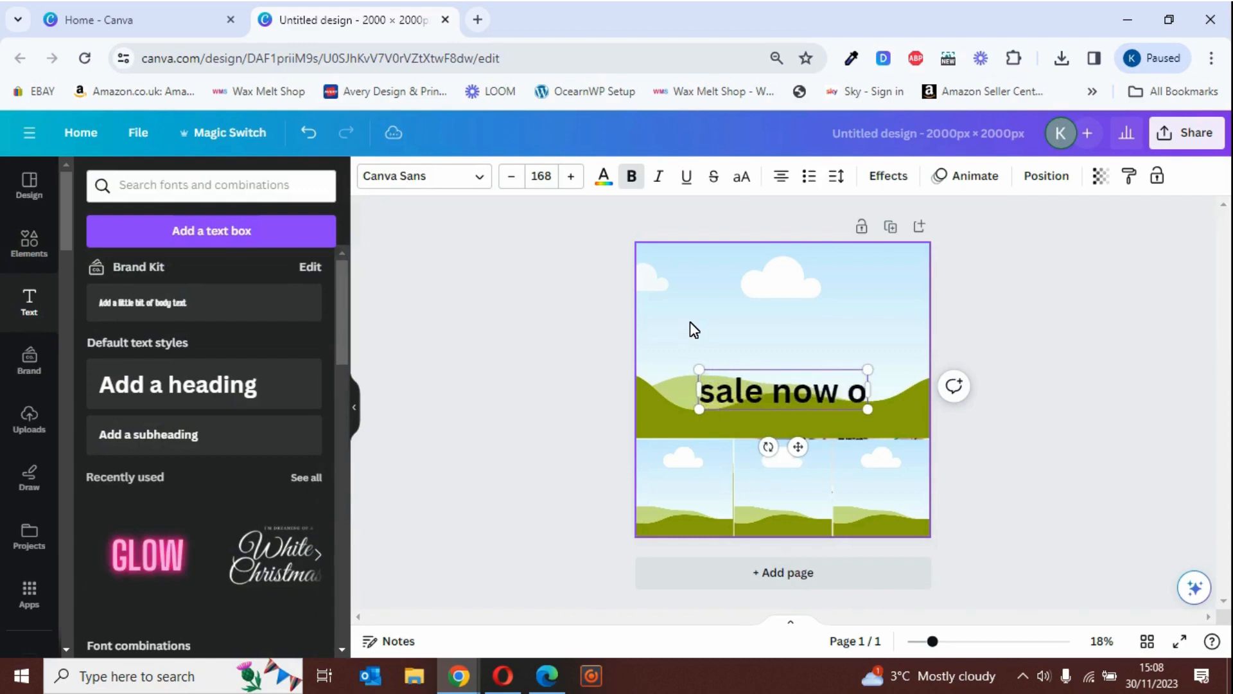
{"action": "type", "text": "n"}
{"action": "left_click", "coordinate": [719, 315]}
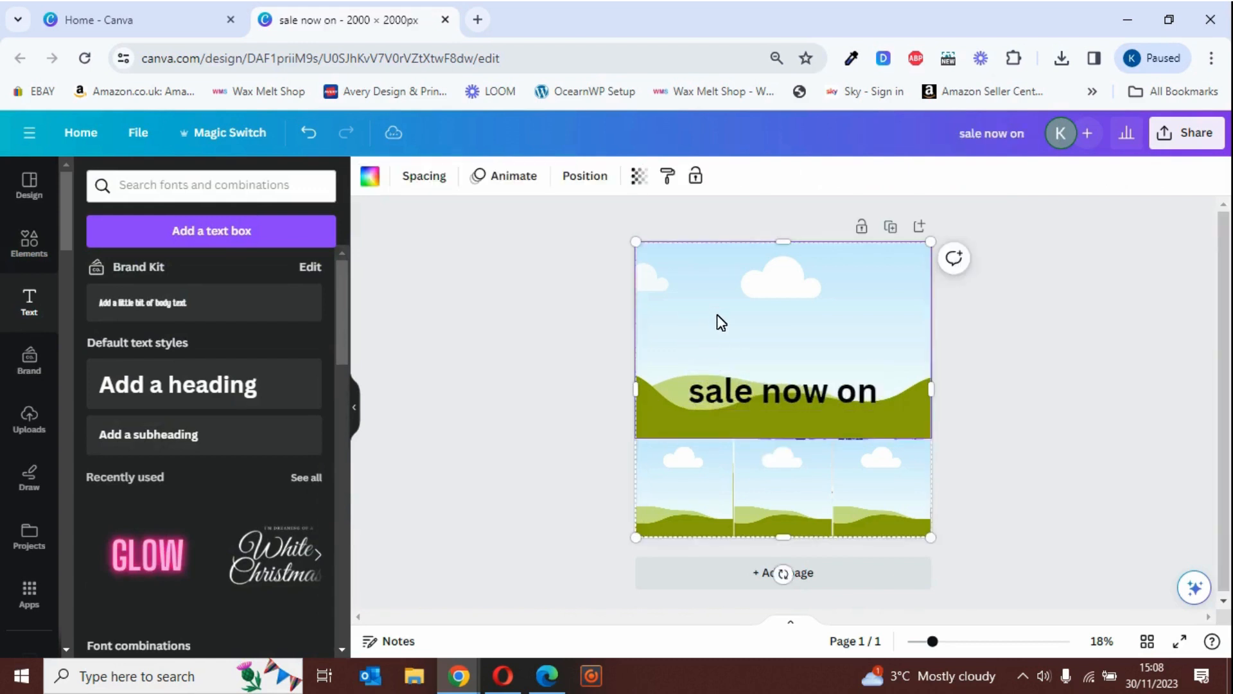
Step: Nudge the "sale now on" heading to the right and recolour its text pink from the default solid colours
{"action": "left_click", "coordinate": [696, 392]}
{"action": "left_click_drag", "start_coordinate": [696, 392], "coordinate": [900, 403]}
{"action": "left_click", "coordinate": [707, 395]}
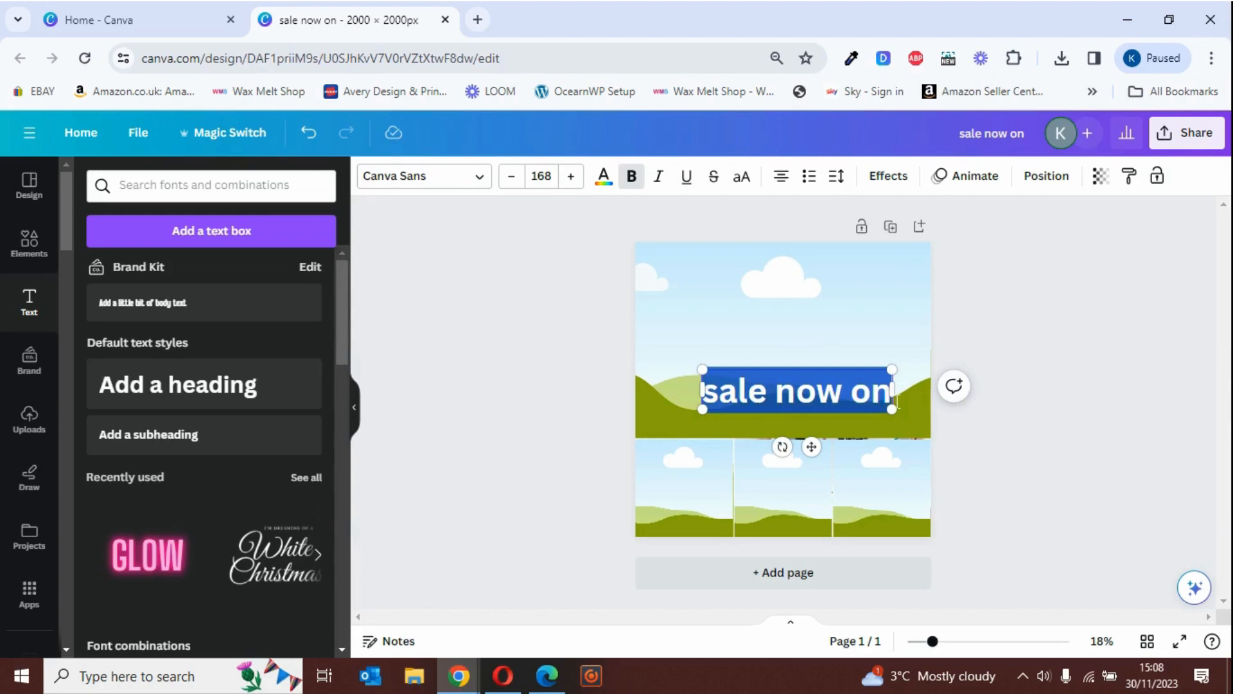
{"action": "left_click", "coordinate": [607, 186]}
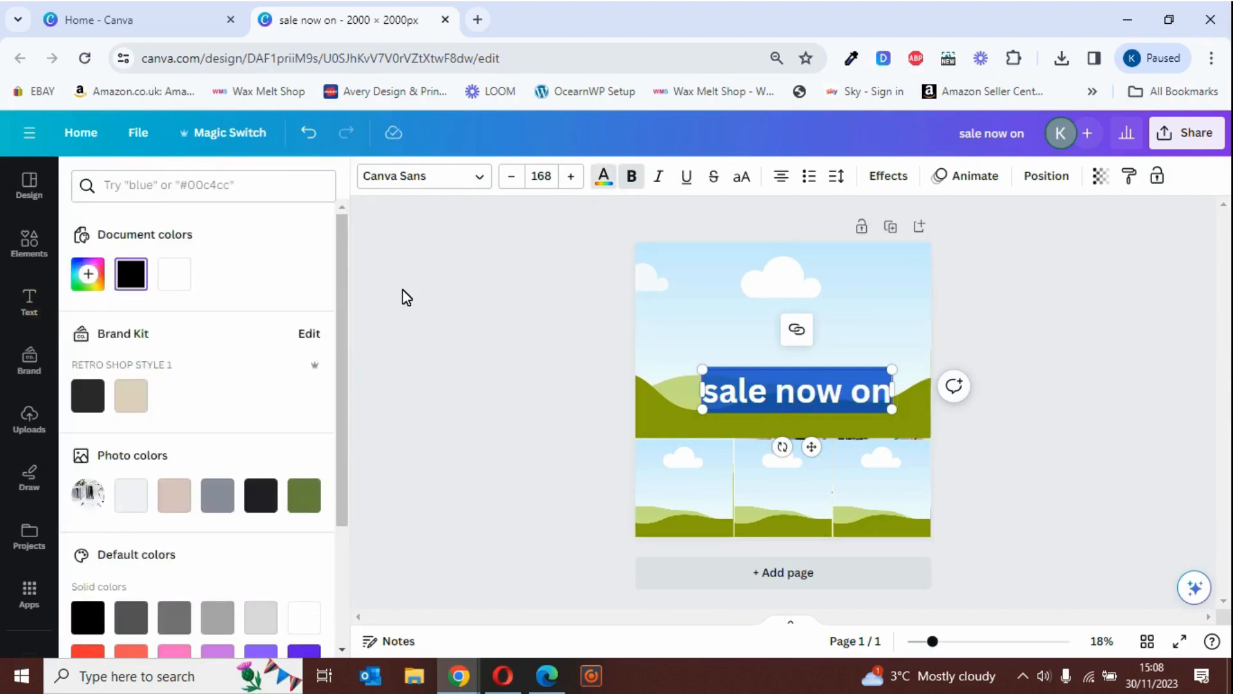
{"action": "left_click_drag", "start_coordinate": [346, 283], "coordinate": [341, 376]}
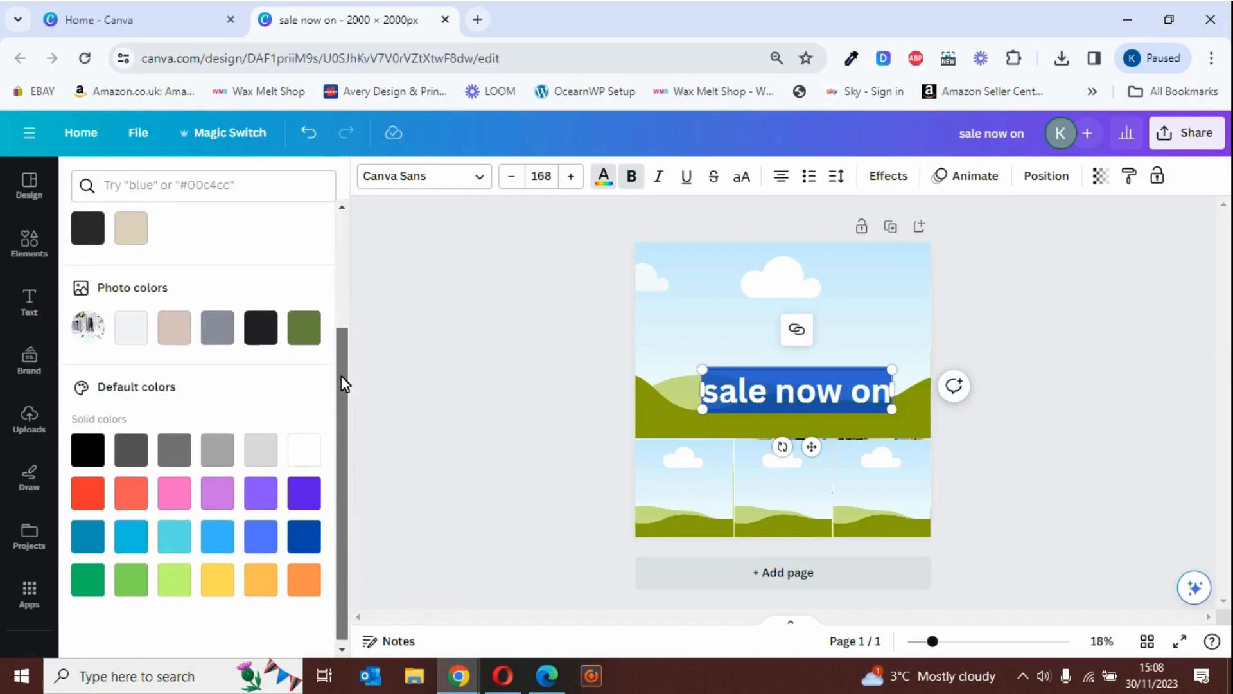
{"action": "left_click", "coordinate": [183, 497]}
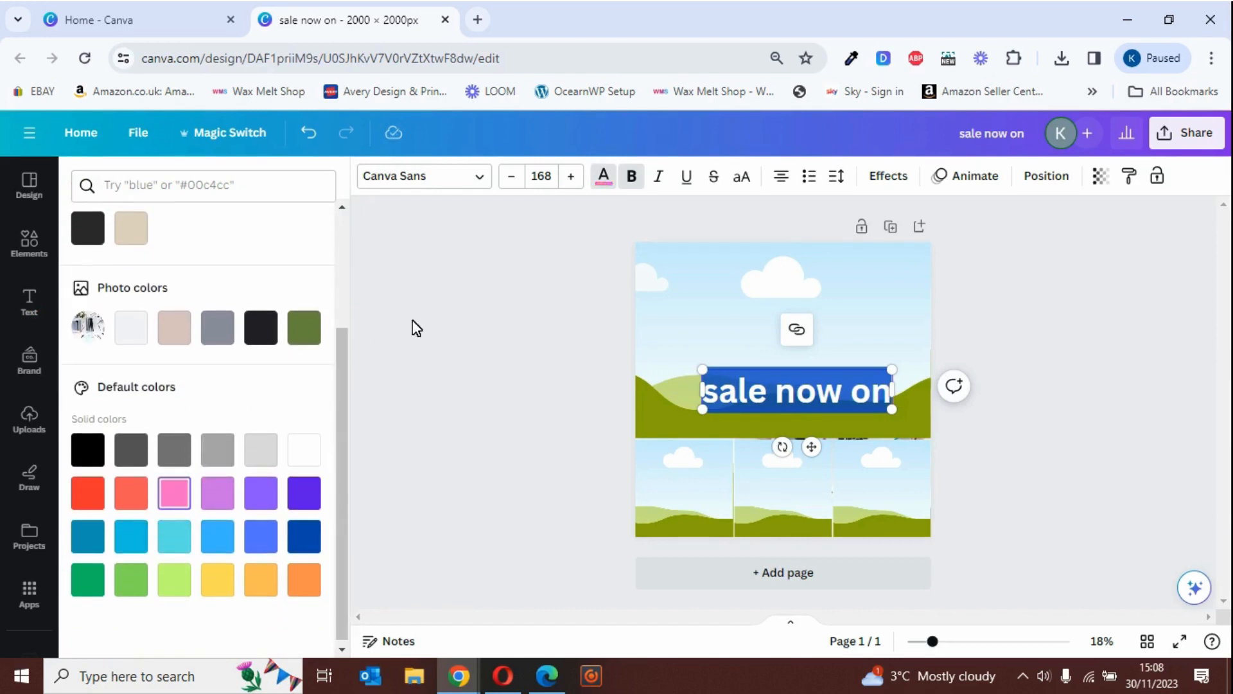
Step: Increase the heading's font size to 190 and move it down over the border between the large cell and the three small cells
{"action": "left_click", "coordinate": [570, 180]}
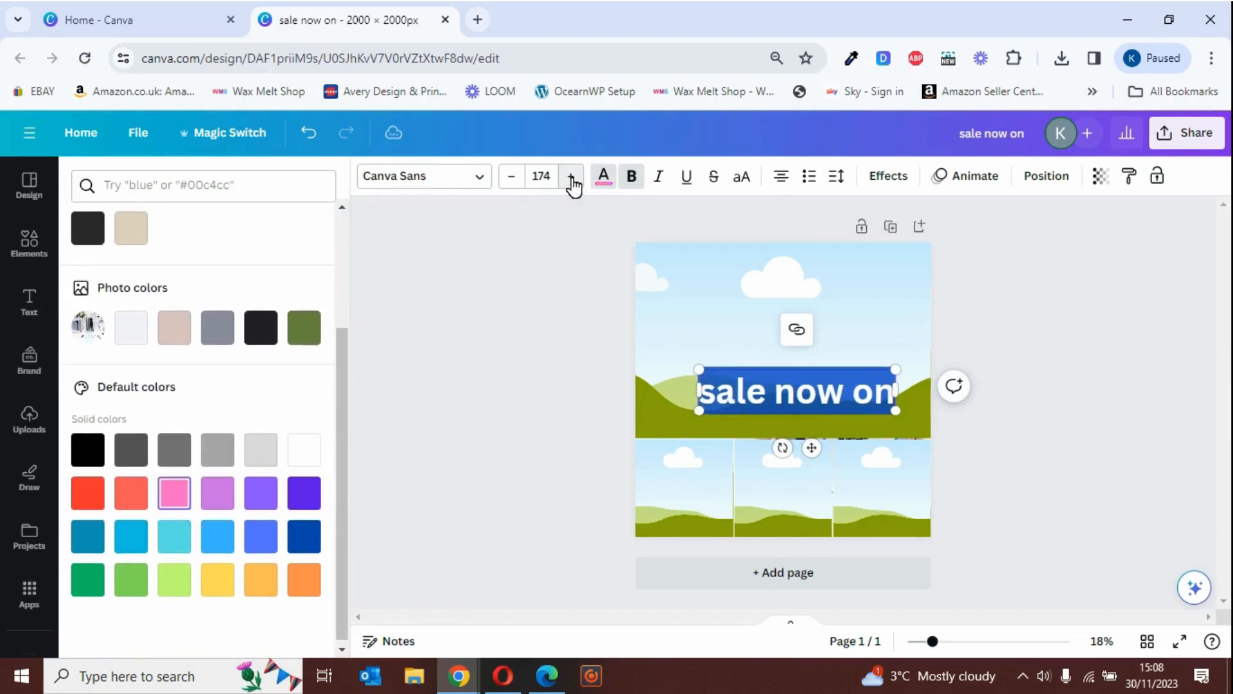
{"action": "left_click", "coordinate": [571, 176]}
{"action": "left_click", "coordinate": [570, 176]}
{"action": "left_click", "coordinate": [571, 176]}
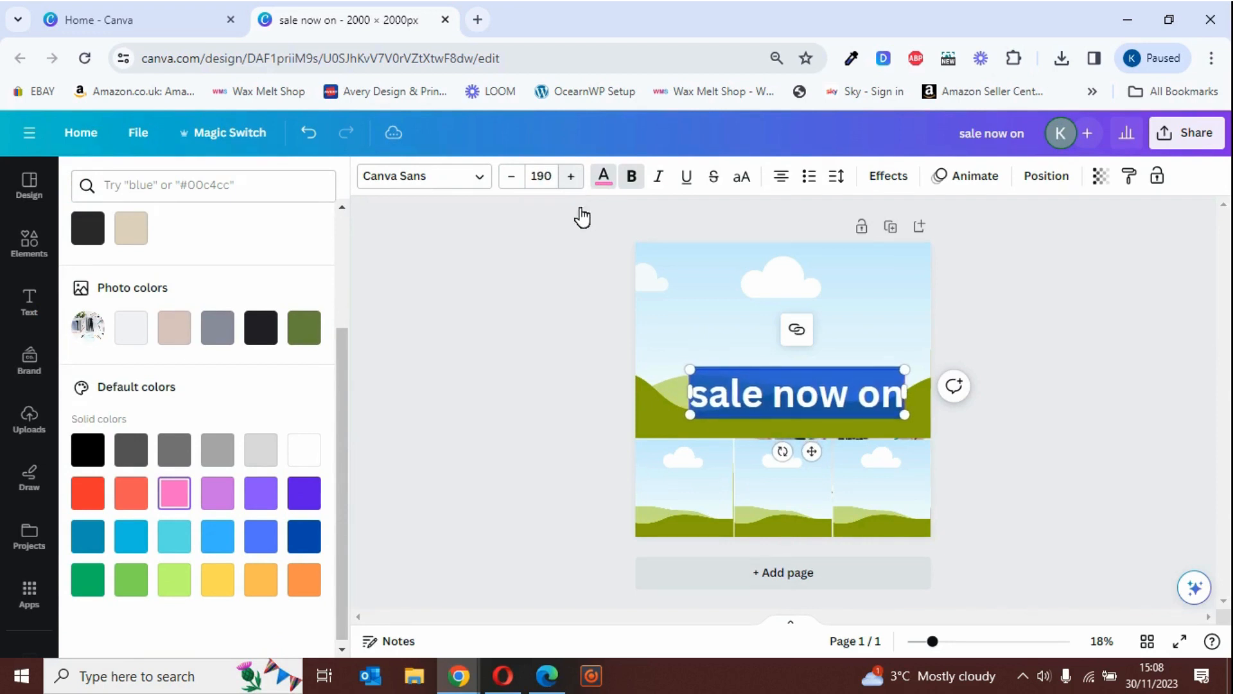
{"action": "left_click", "coordinate": [576, 280]}
{"action": "left_click", "coordinate": [685, 282]}
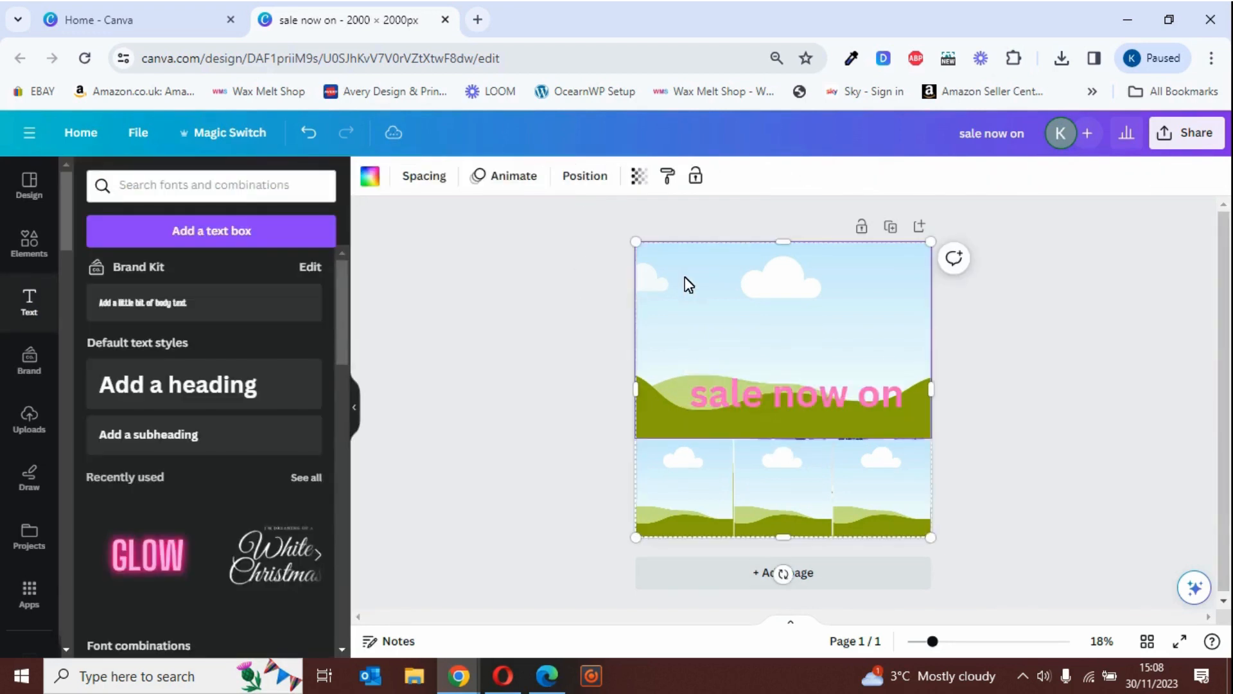
{"action": "left_click_drag", "start_coordinate": [779, 392], "coordinate": [763, 434]}
{"action": "left_click", "coordinate": [765, 326]}
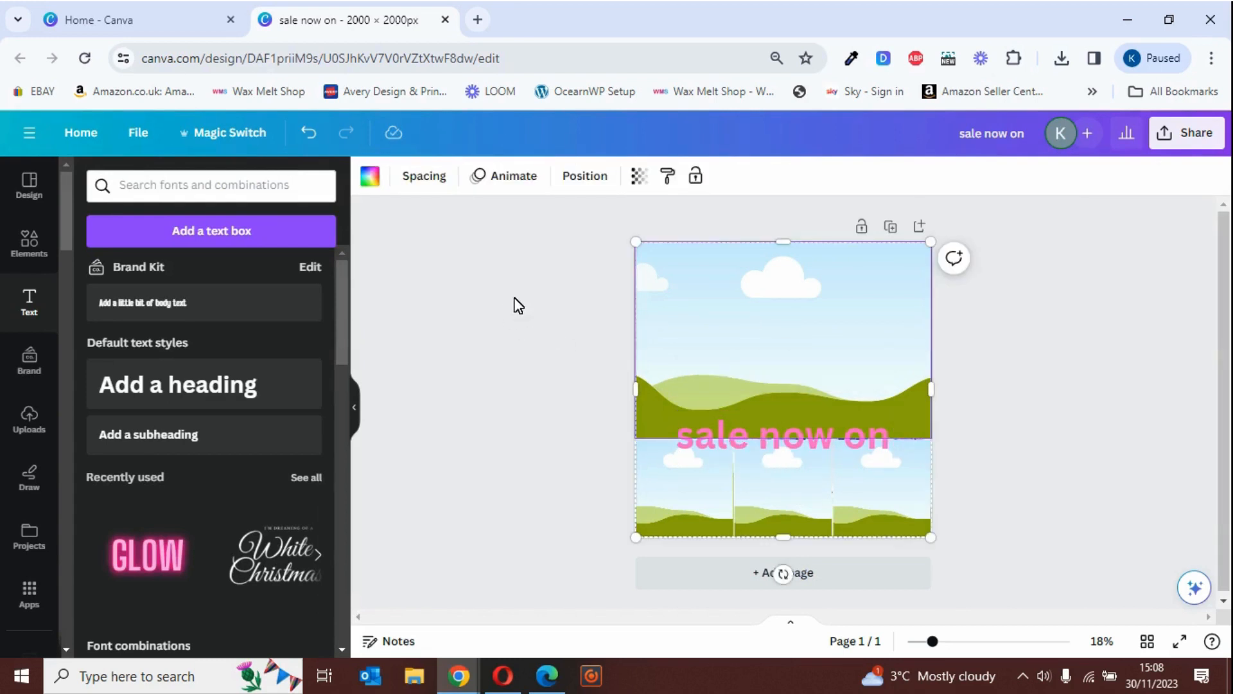
Step: Search the elements library for "50% OFF"
{"action": "left_click", "coordinate": [42, 256]}
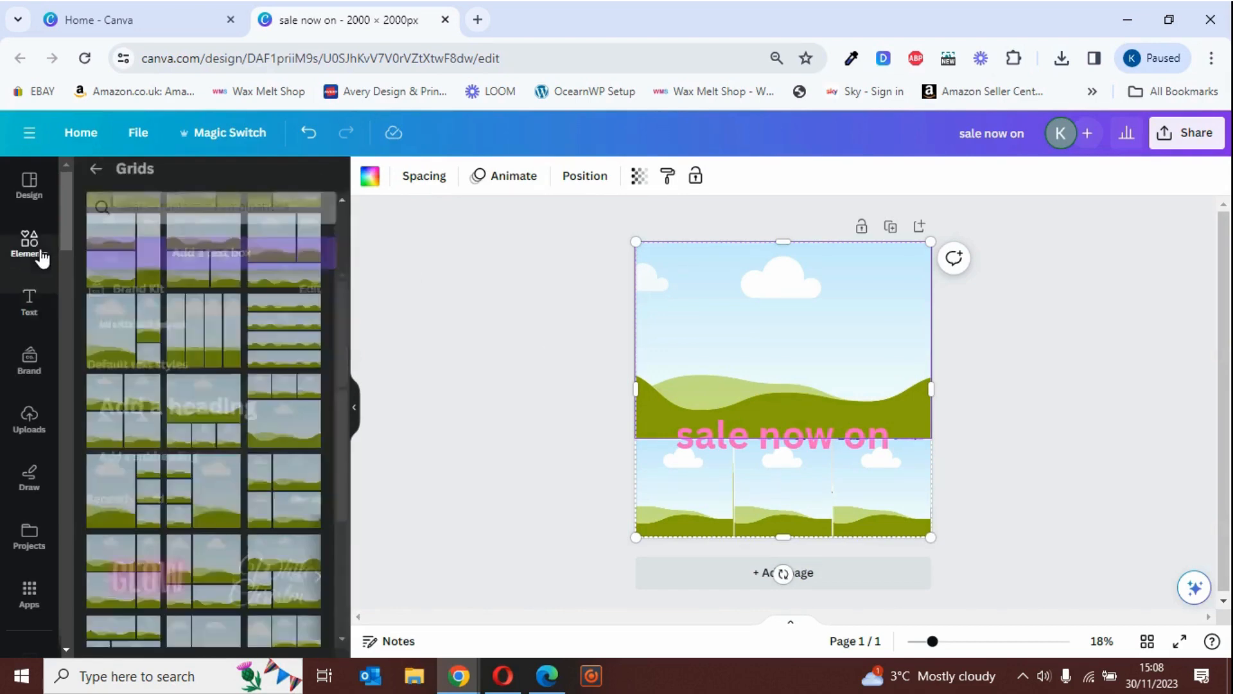
{"action": "left_click", "coordinate": [96, 181]}
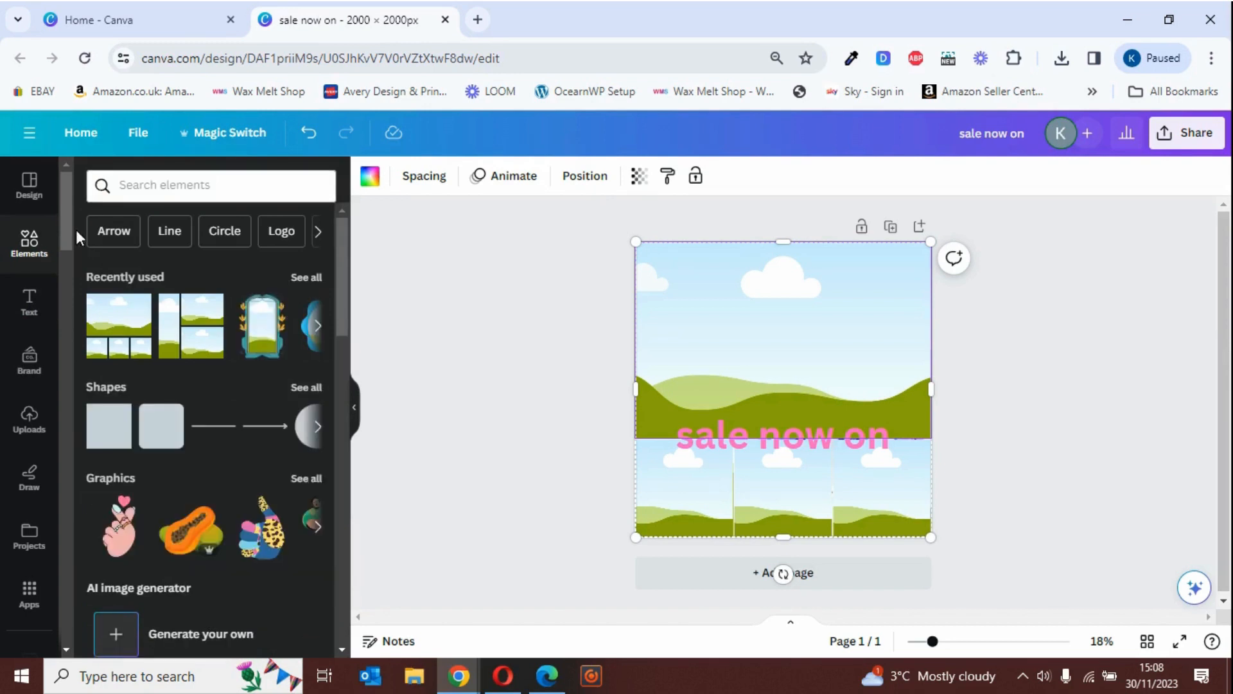
{"action": "left_click", "coordinate": [161, 185]}
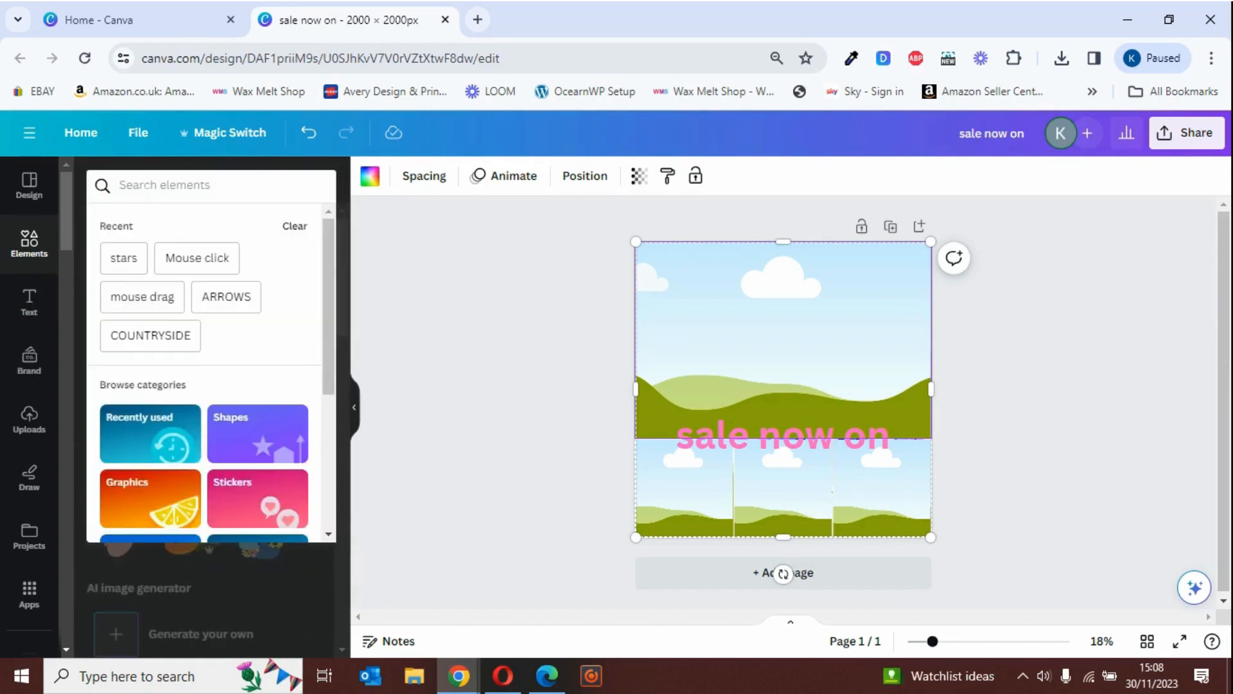
{"action": "type", "text": "50%"}
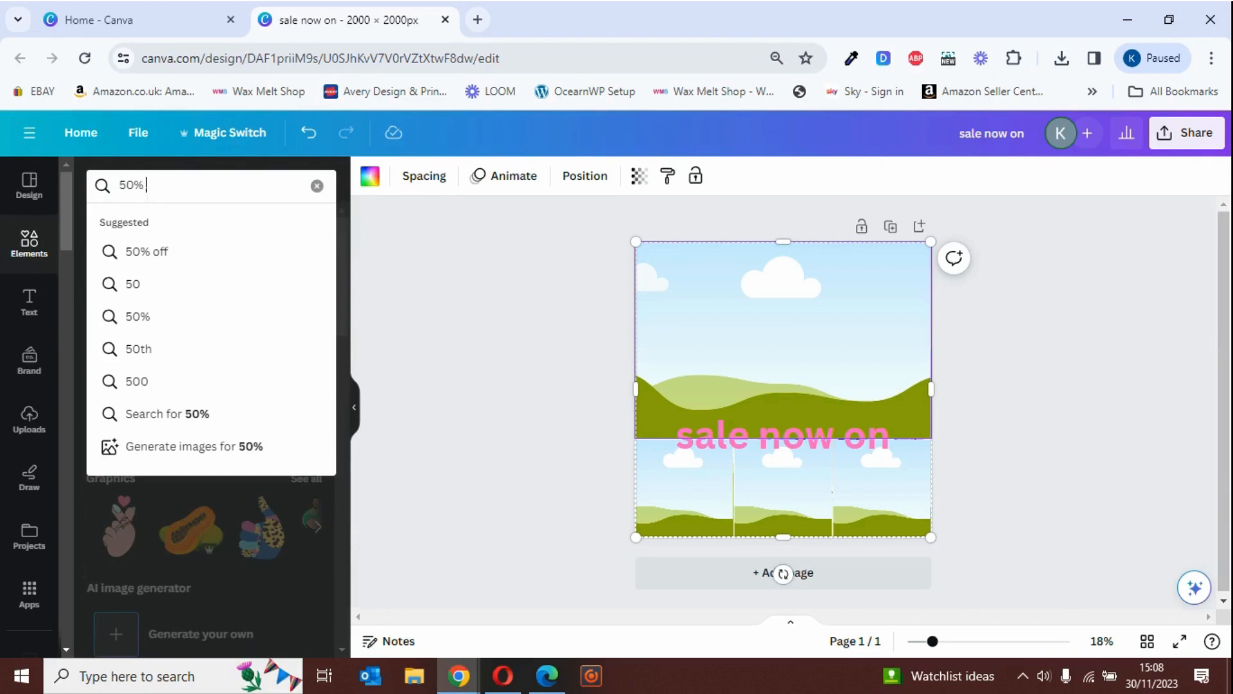
{"action": "type", "text": " OFF"}
{"action": "key", "text": "Return"}
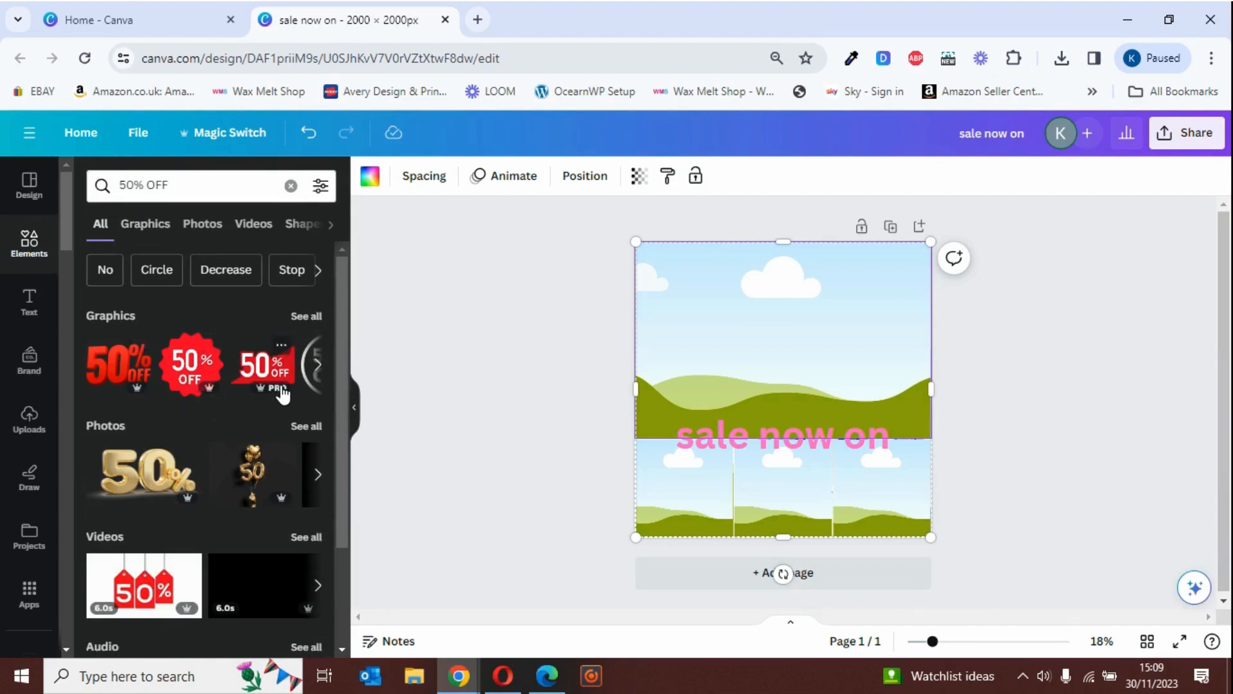
Step: Add the orange and yellow wavy "50% OFF" graphic, shrink it slightly and centre it above the heading in the large grid cell
{"action": "left_click", "coordinate": [306, 322]}
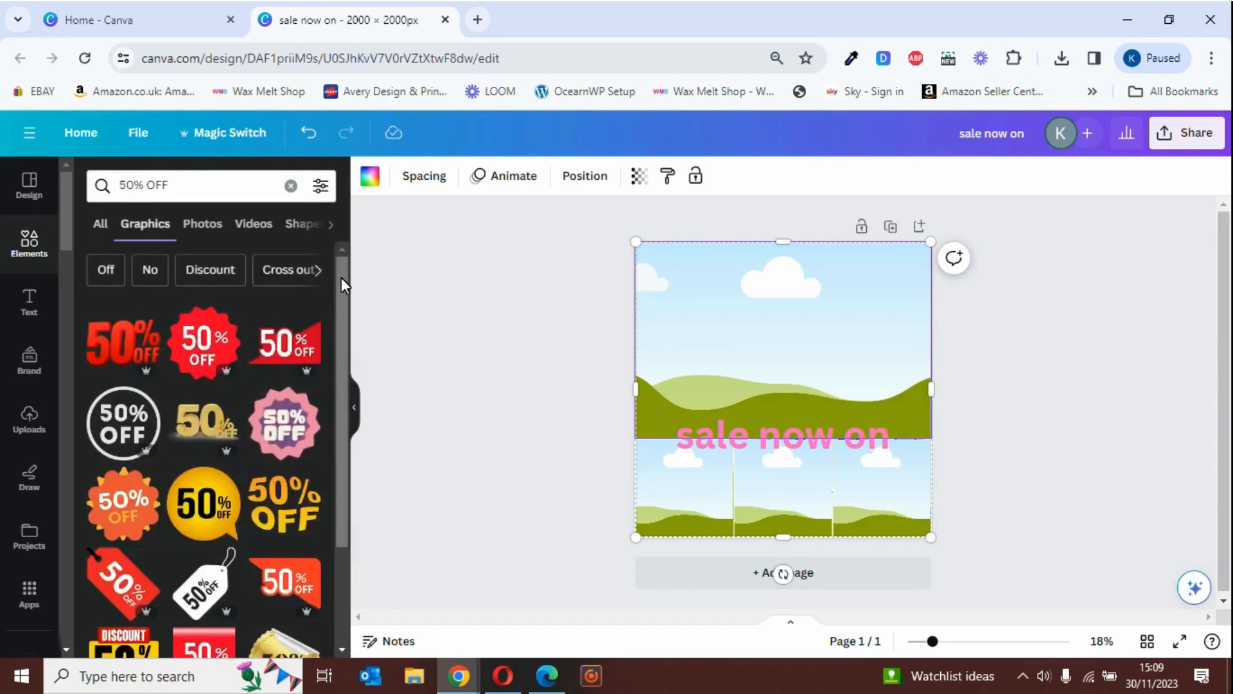
{"action": "left_click_drag", "start_coordinate": [342, 275], "coordinate": [346, 329]}
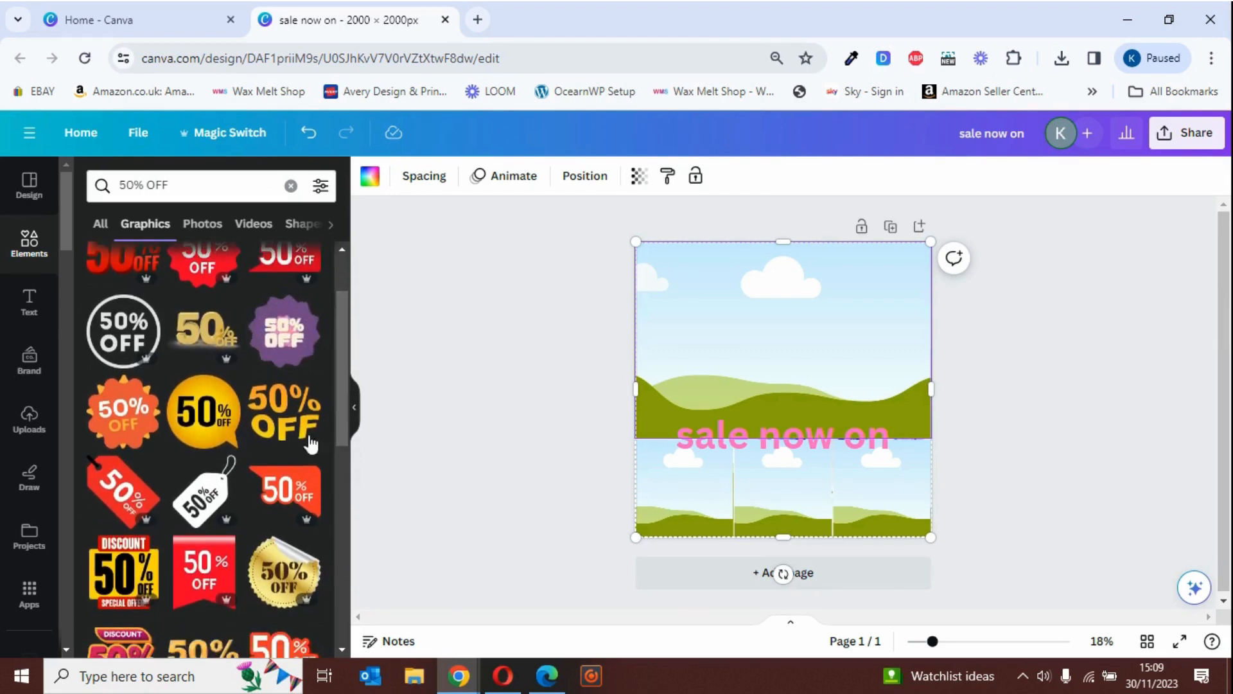
{"action": "left_click", "coordinate": [301, 390]}
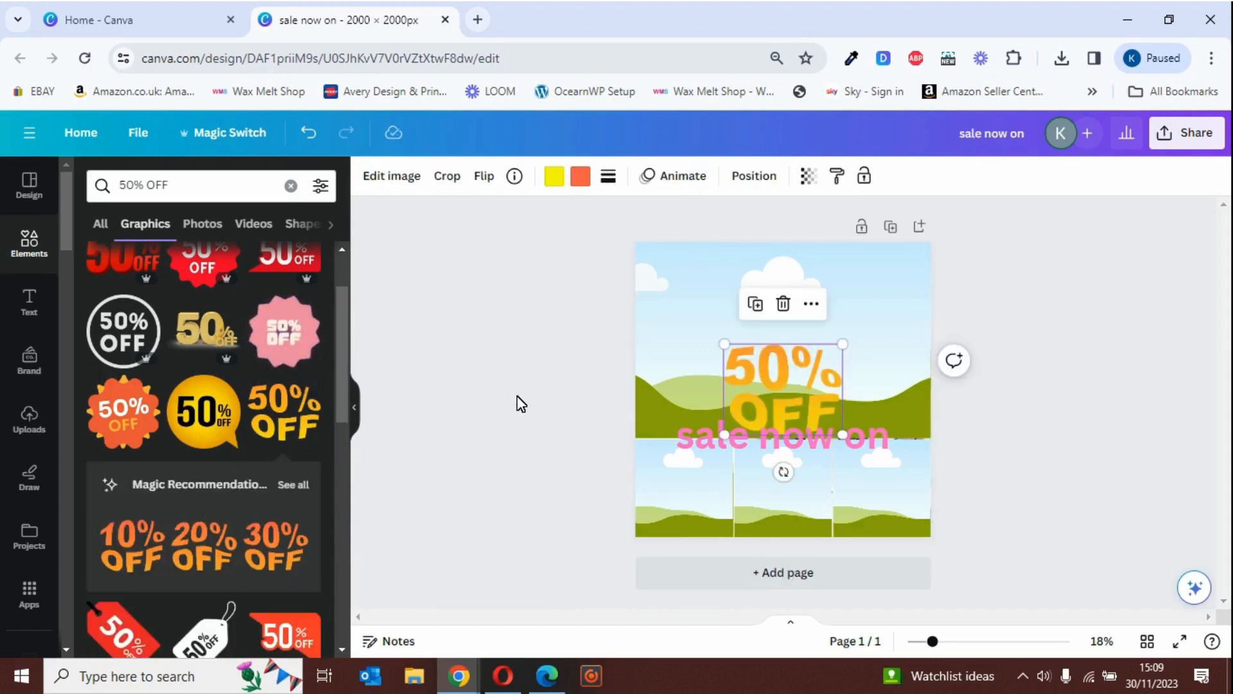
{"action": "left_click_drag", "start_coordinate": [780, 385], "coordinate": [764, 341]}
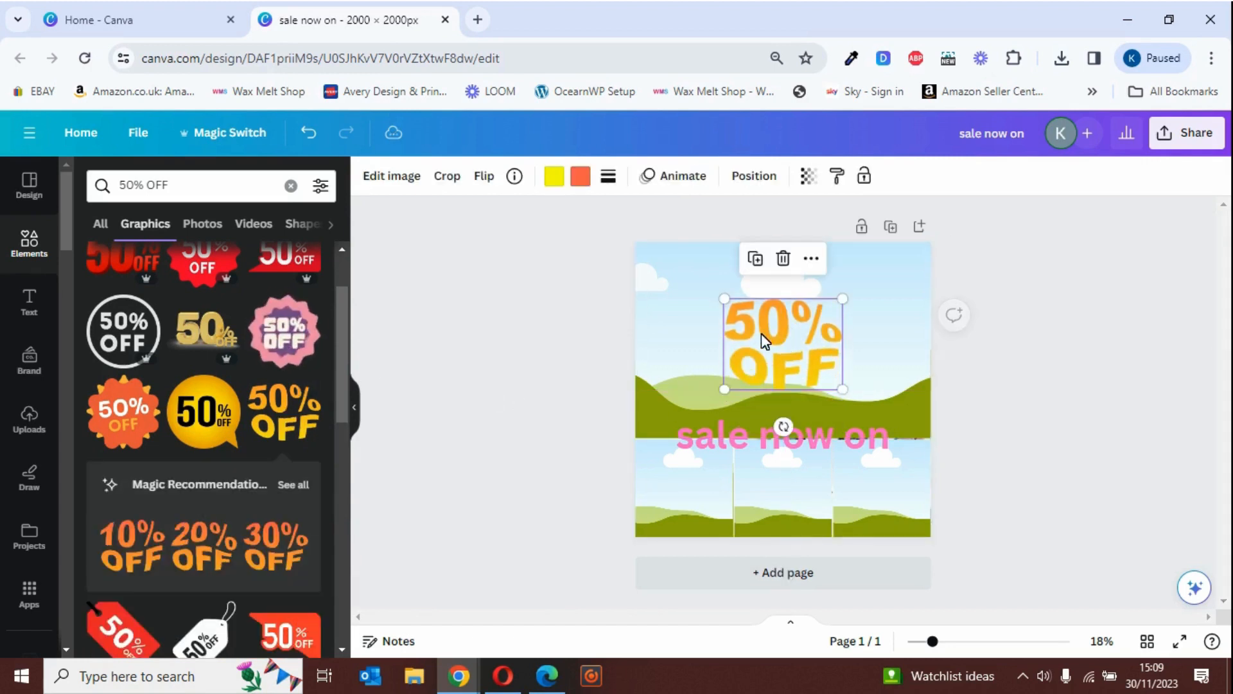
{"action": "left_click_drag", "start_coordinate": [725, 299], "coordinate": [738, 309]}
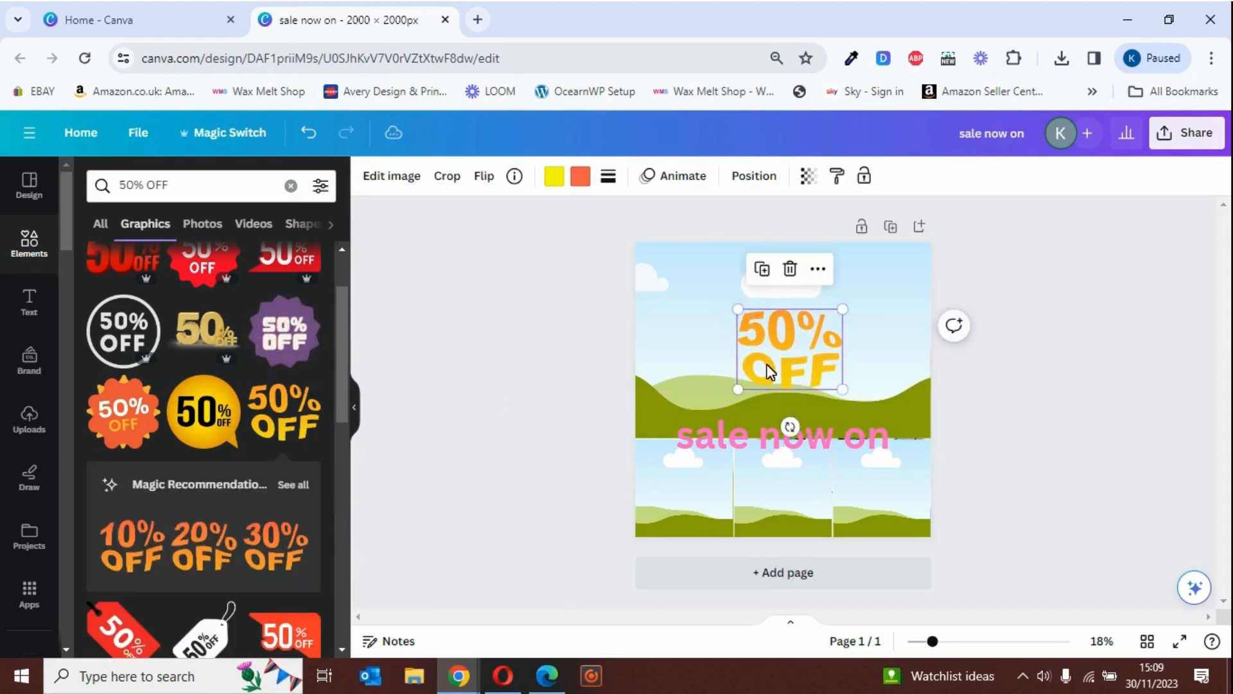
{"action": "double_click", "coordinate": [837, 386]}
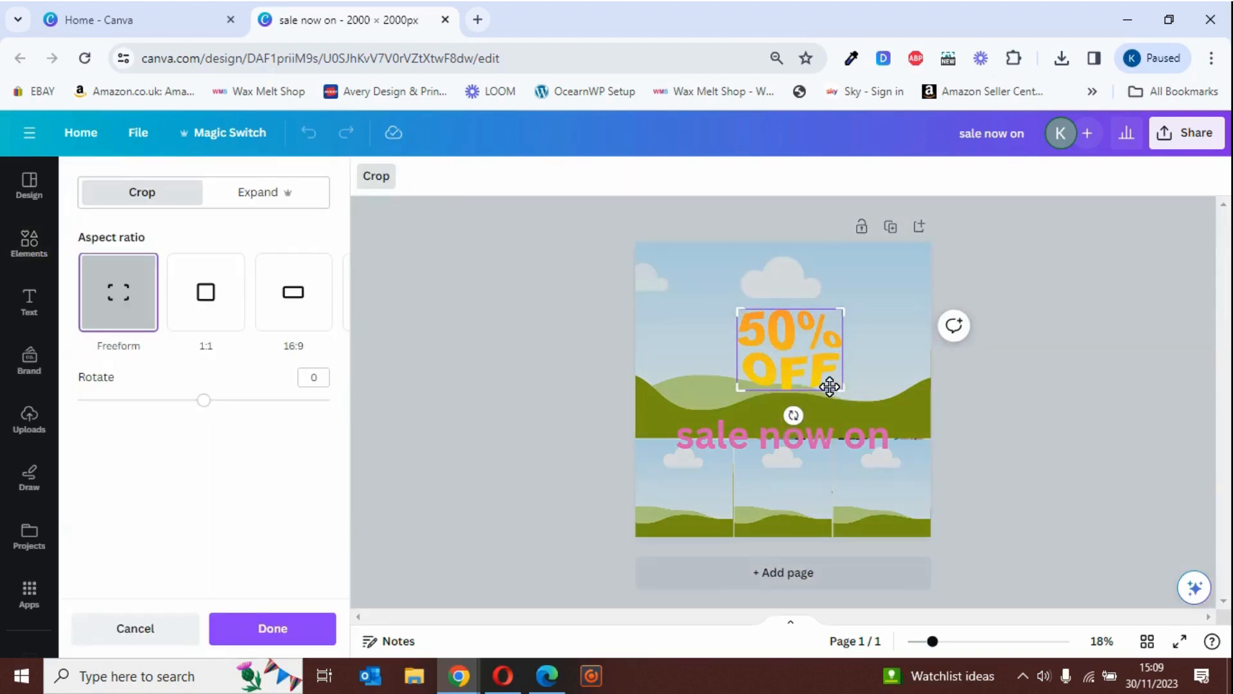
{"action": "left_click", "coordinate": [551, 430]}
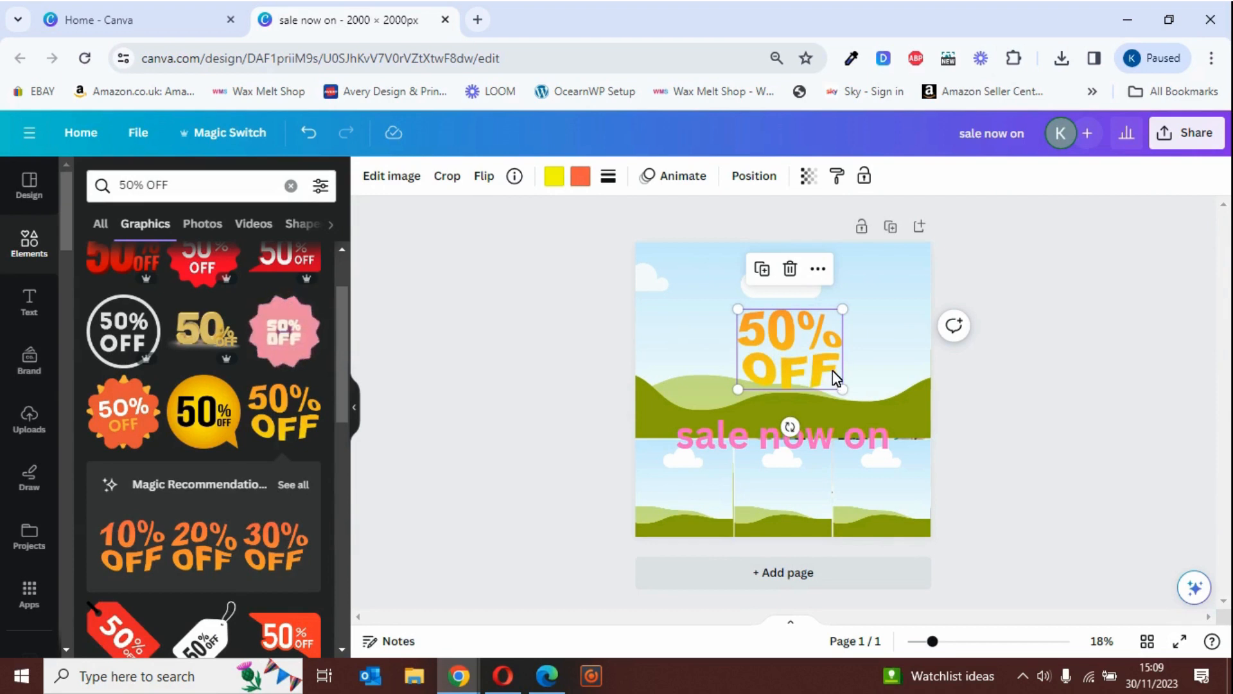
{"action": "left_click_drag", "start_coordinate": [828, 371], "coordinate": [820, 371]}
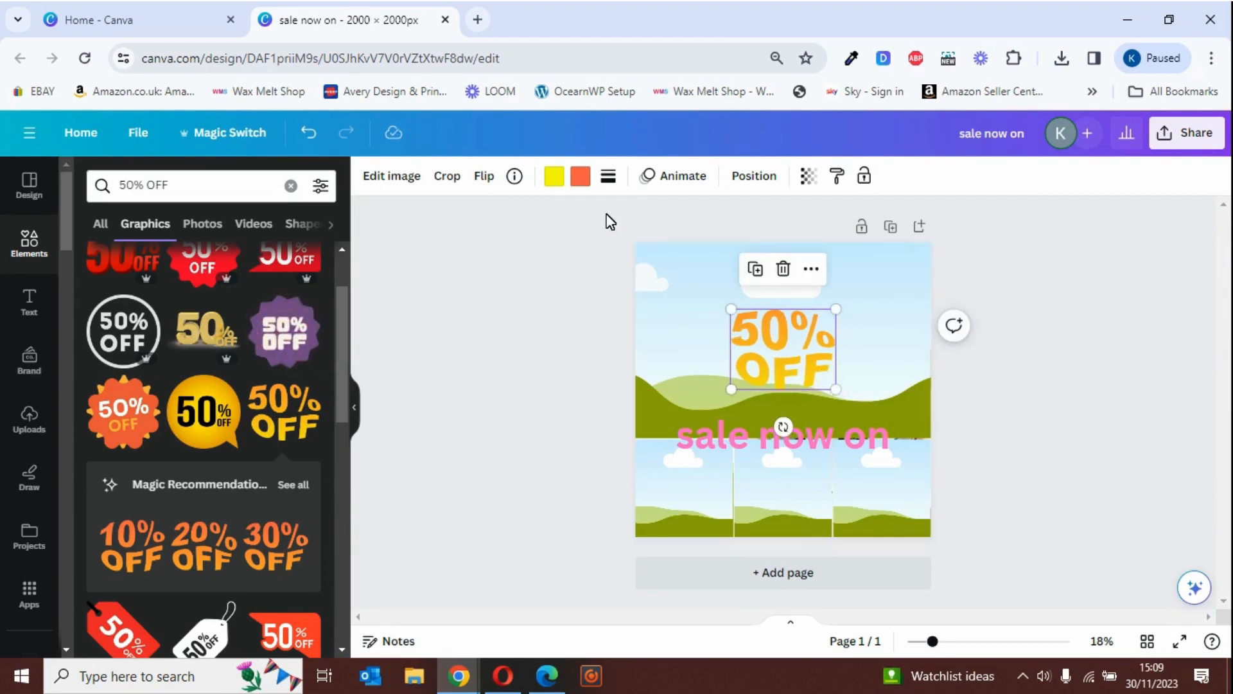
Step: Recolour the "50% OFF" graphic with the brand kit colours, replacing yellow with black and orange with beige
{"action": "left_click", "coordinate": [562, 184]}
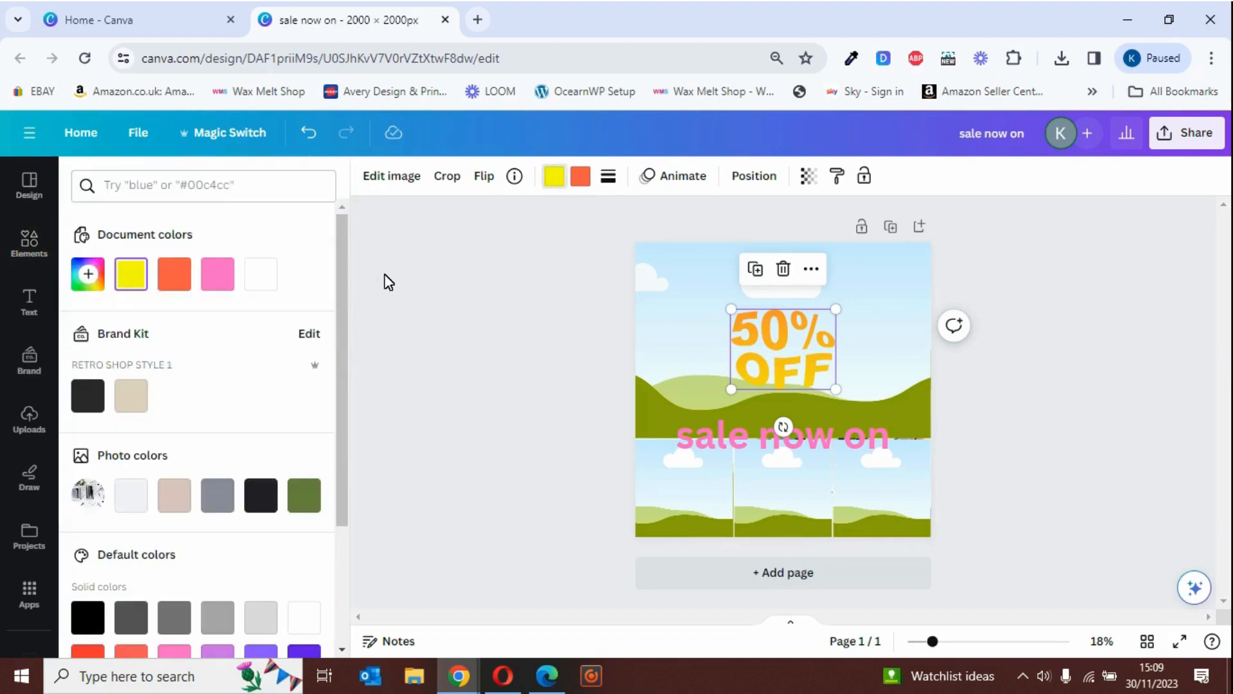
{"action": "left_click", "coordinate": [92, 401]}
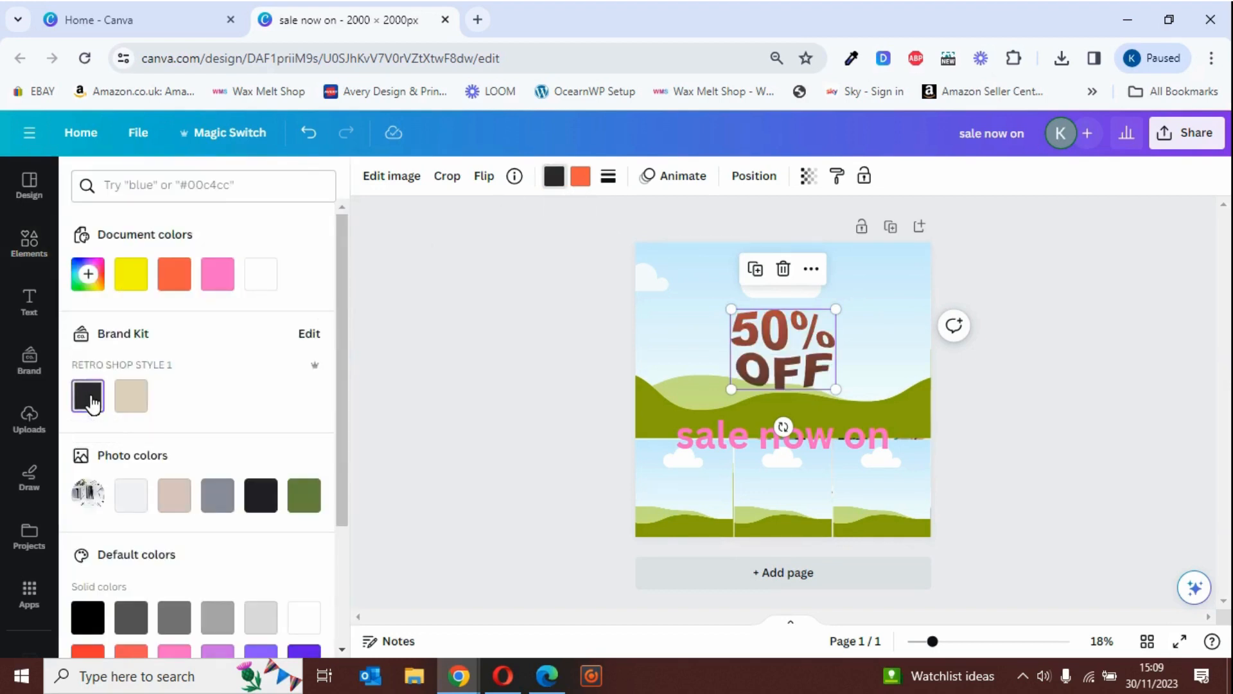
{"action": "left_click", "coordinate": [580, 175]}
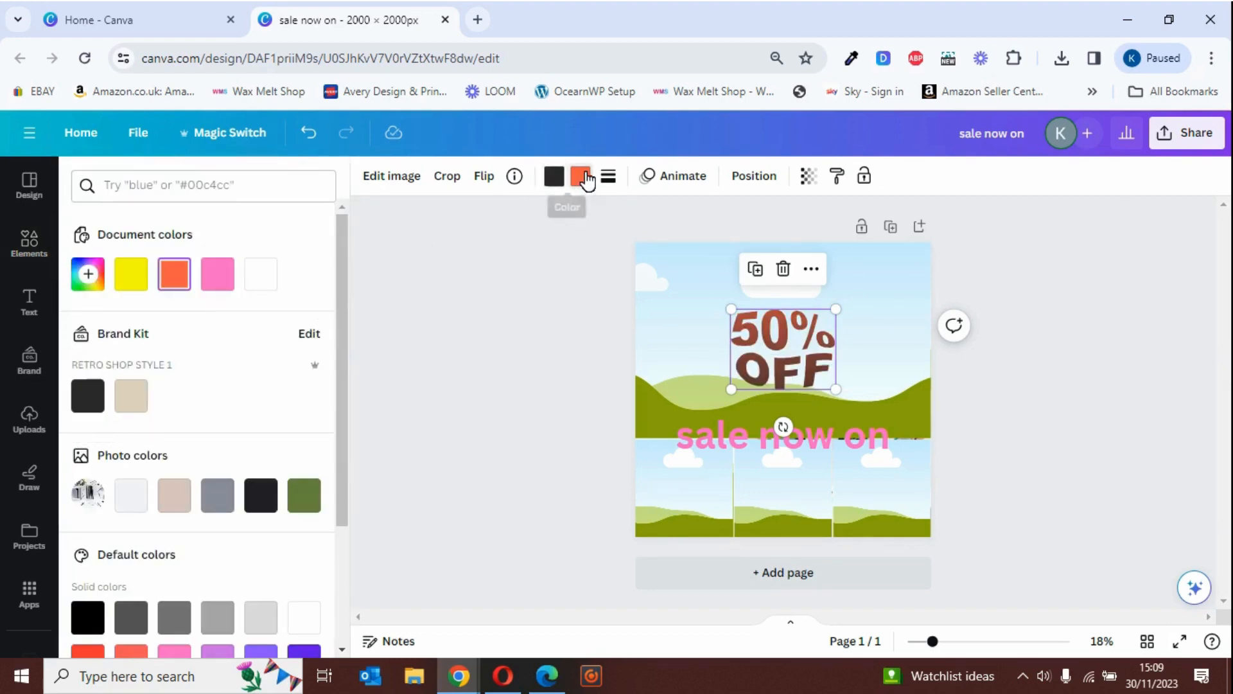
{"action": "left_click", "coordinate": [139, 401]}
{"action": "left_click", "coordinate": [449, 293]}
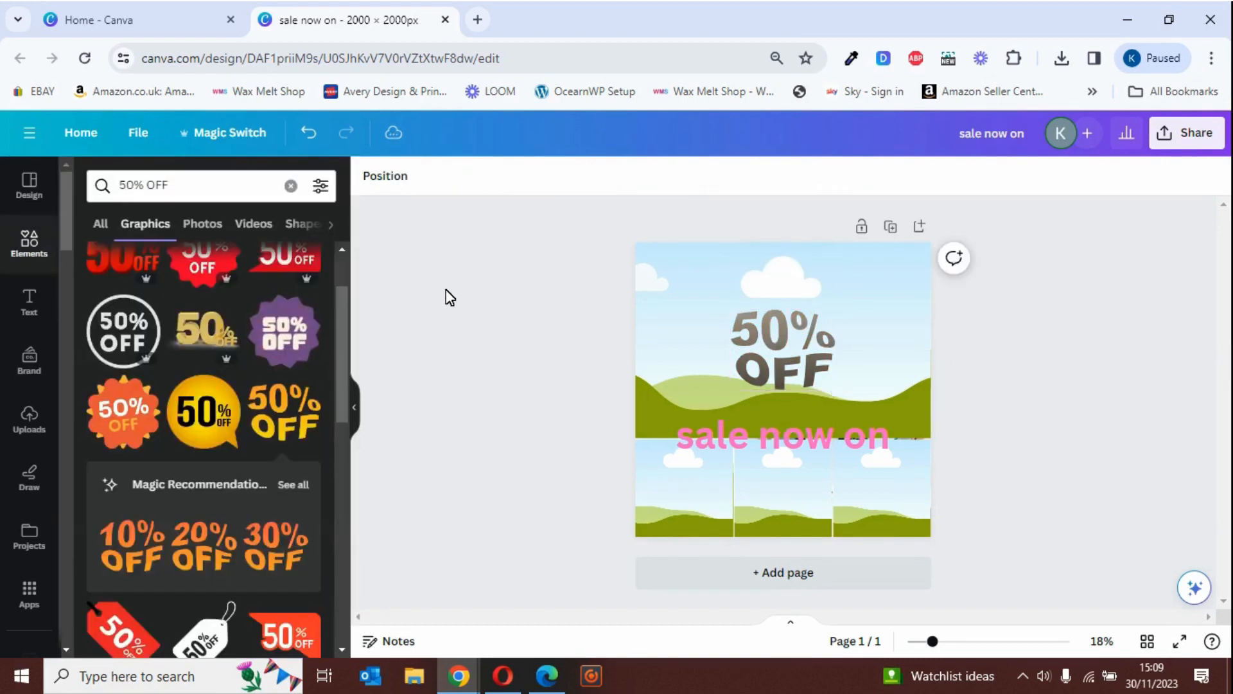
Step: Enlarge the "50% OFF" graphic and recentre it in the large cell above the heading
{"action": "left_click", "coordinate": [736, 352]}
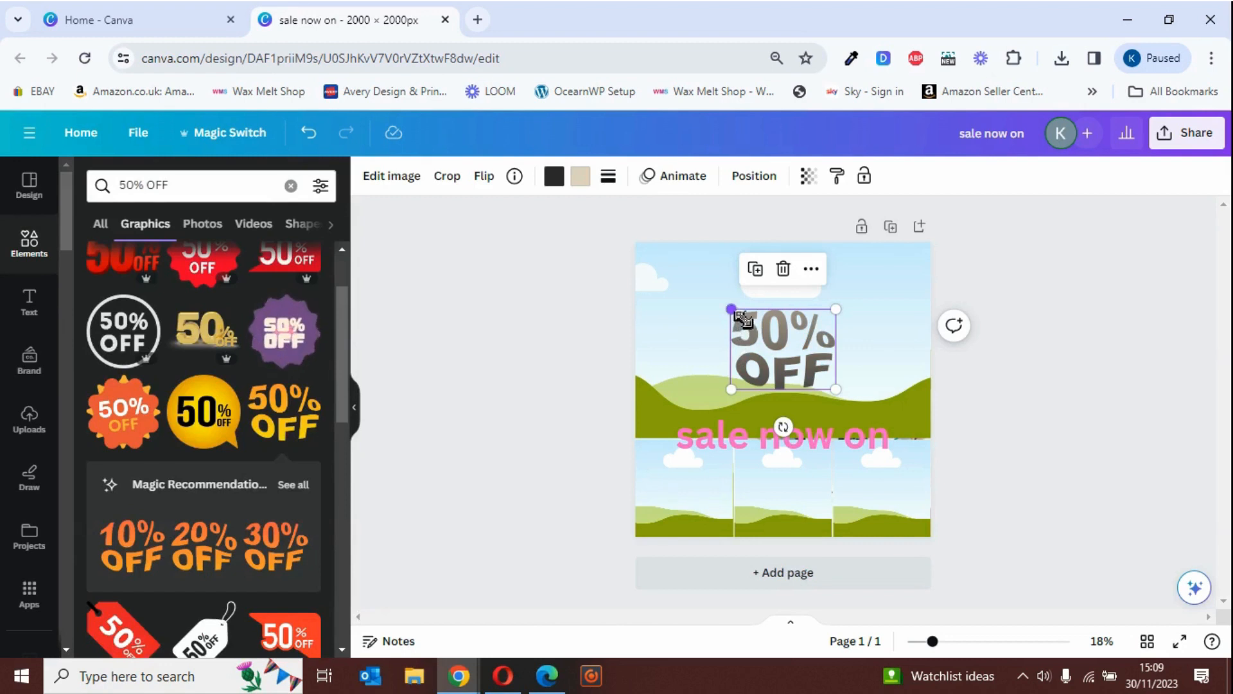
{"action": "left_click_drag", "start_coordinate": [732, 312], "coordinate": [679, 277]}
{"action": "left_click_drag", "start_coordinate": [770, 338], "coordinate": [789, 384]}
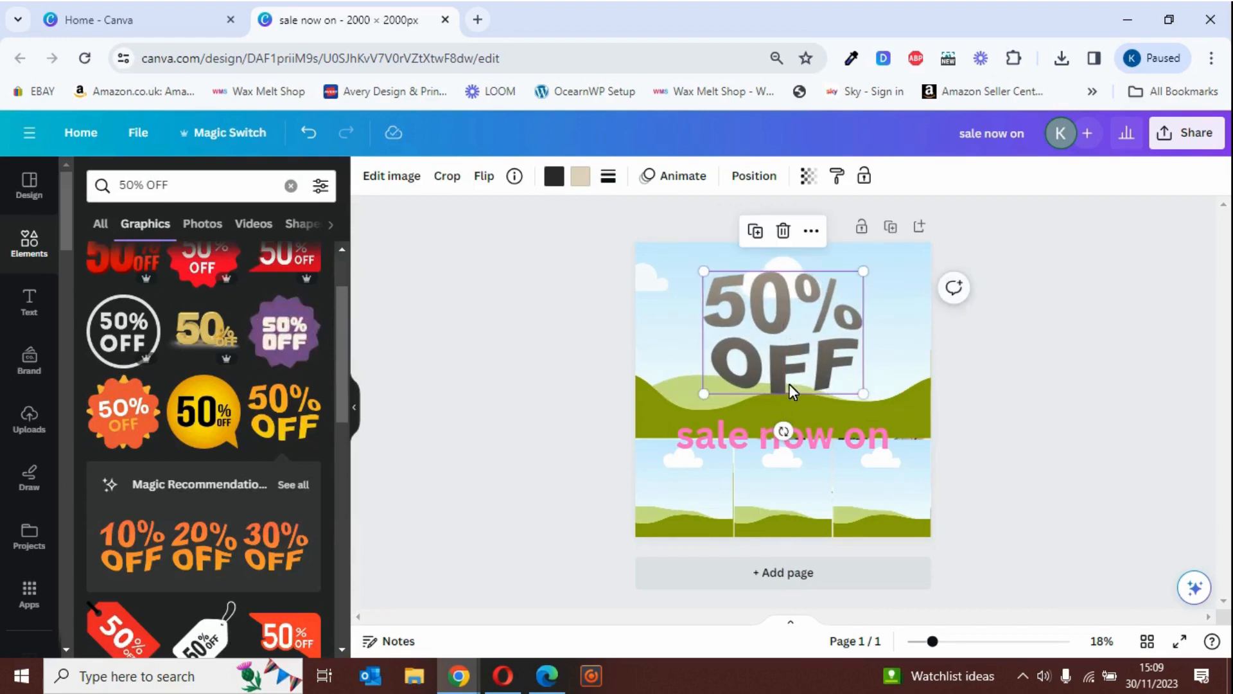
{"action": "left_click", "coordinate": [613, 469]}
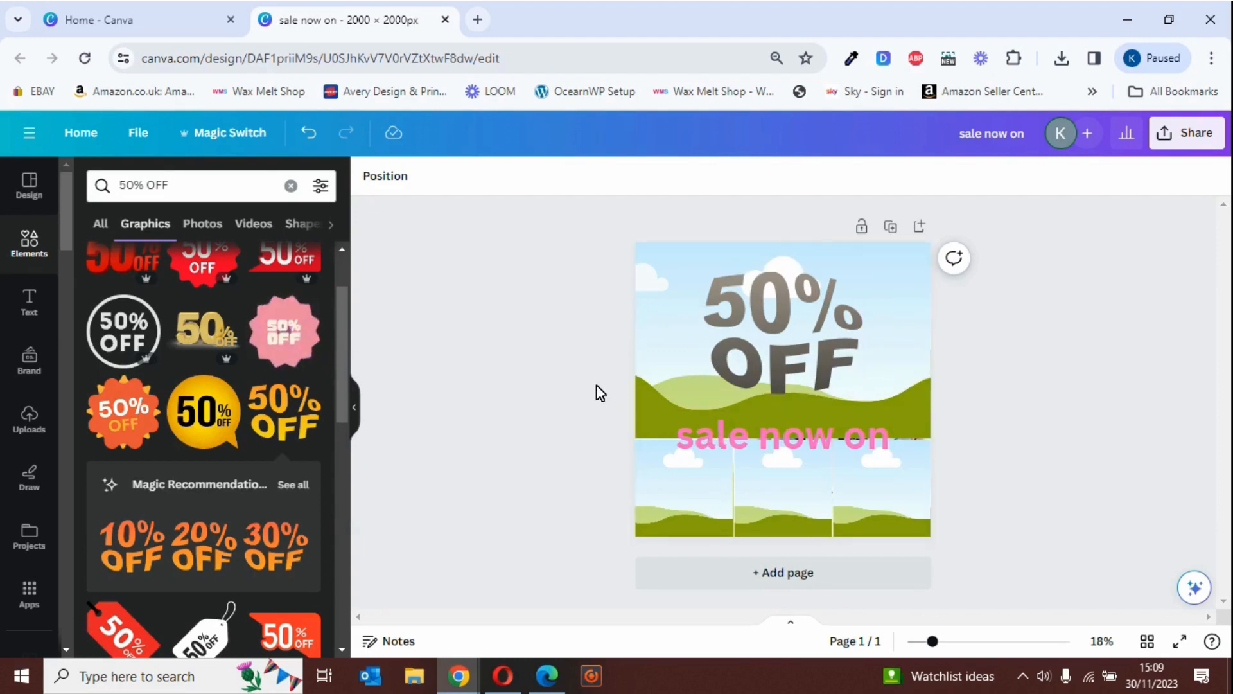
Step: Delete the "50% OFF" graphic and the "sale now on" heading from the page
{"action": "left_click", "coordinate": [814, 332]}
{"action": "key", "text": "Delete"}
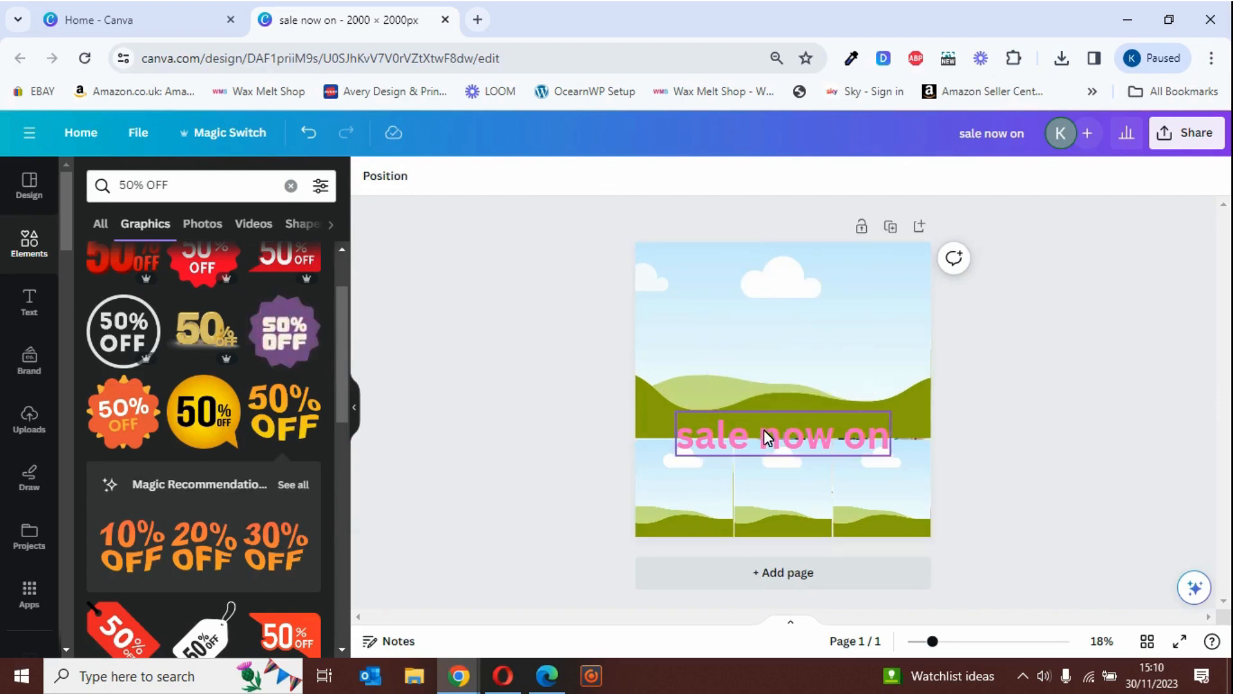
{"action": "left_click", "coordinate": [764, 430]}
{"action": "key", "text": "Delete"}
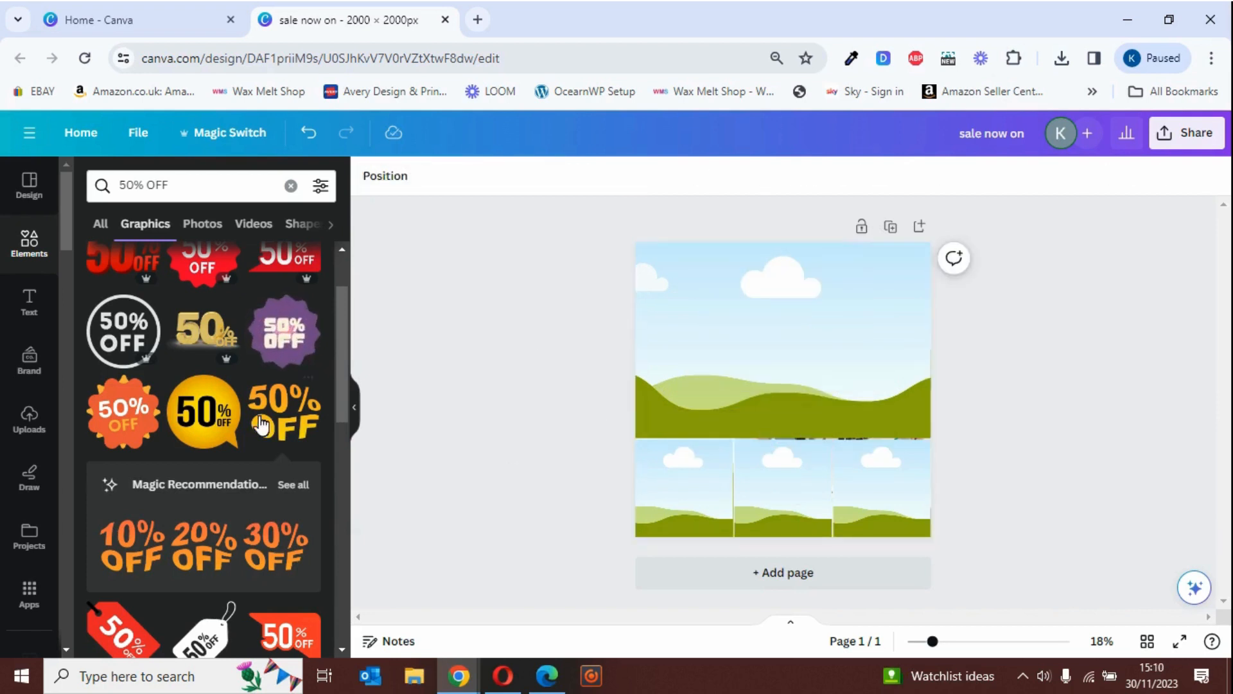
Step: Browse the full collection of grid layouts and return to the frames and grids sections of the elements library
{"action": "left_click", "coordinate": [39, 252]}
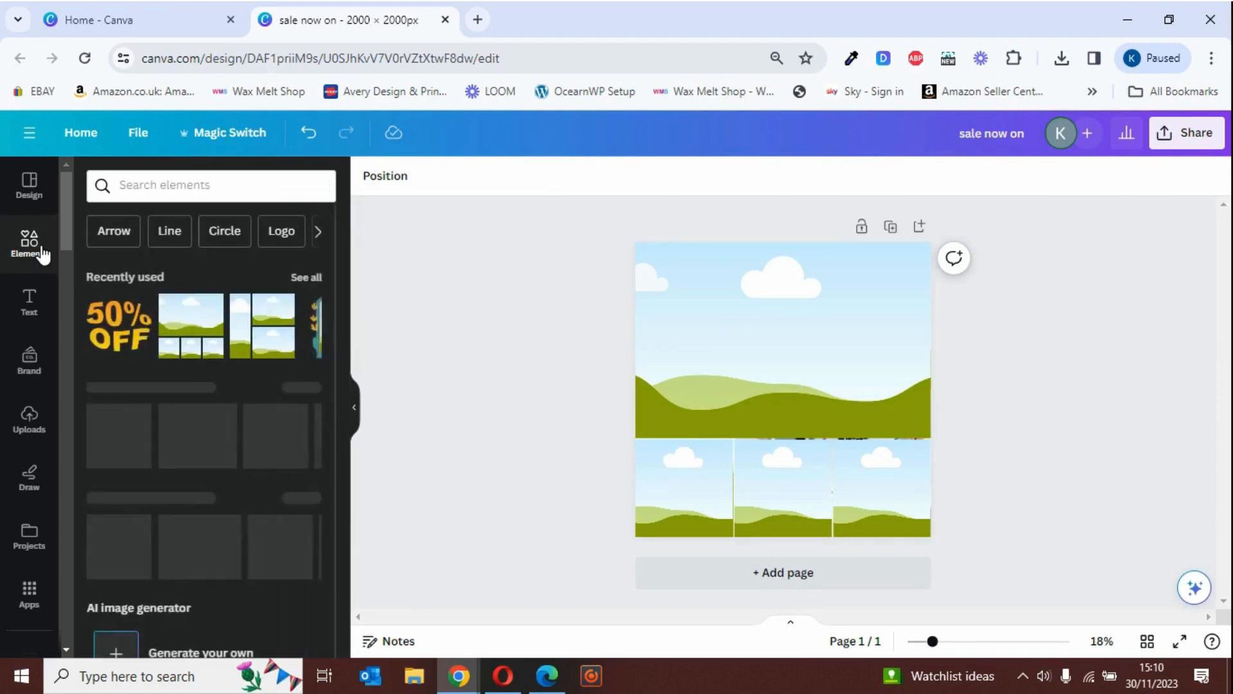
{"action": "left_click_drag", "start_coordinate": [340, 238], "coordinate": [344, 399]}
{"action": "scroll", "coordinate": [335, 471], "scroll_direction": "down", "scroll_amount": 3}
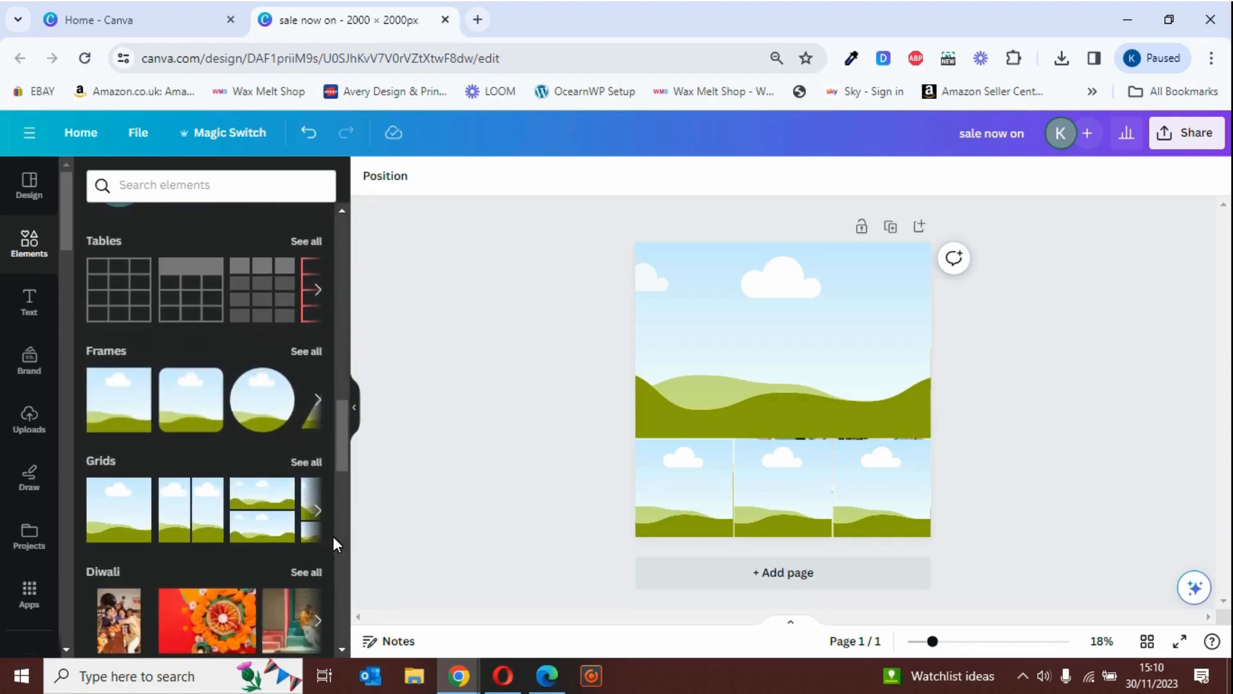
{"action": "left_click", "coordinate": [308, 462]}
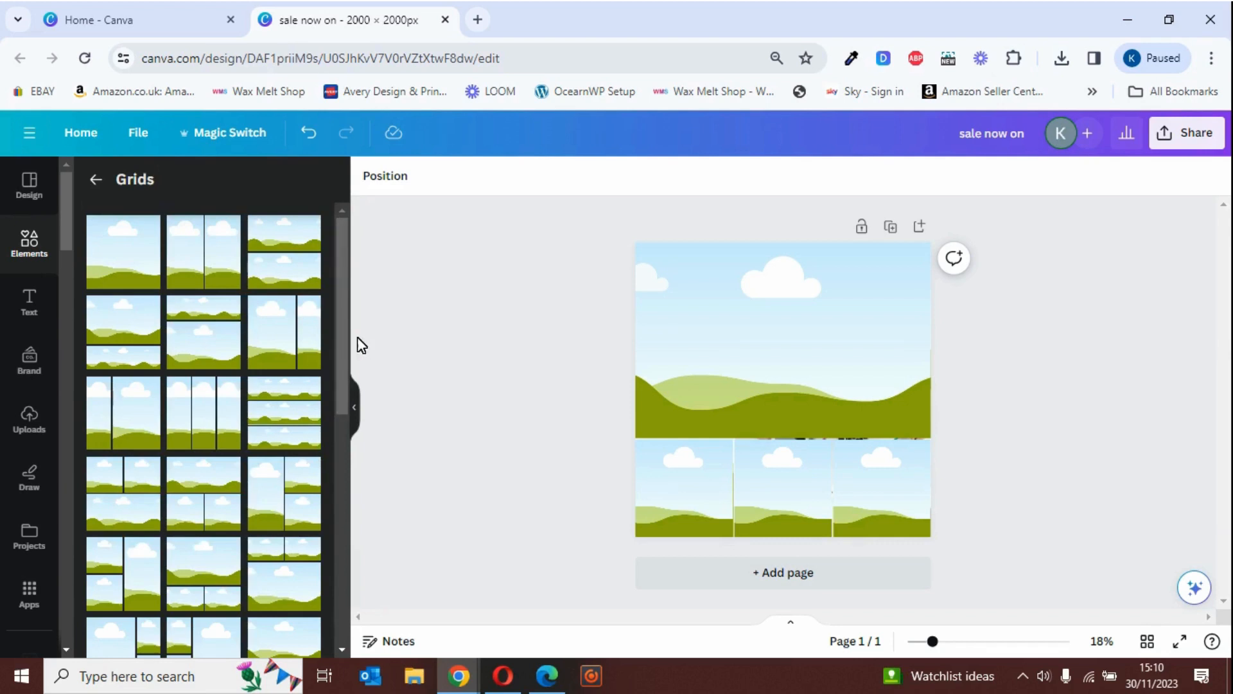
{"action": "left_click_drag", "start_coordinate": [348, 257], "coordinate": [353, 682]}
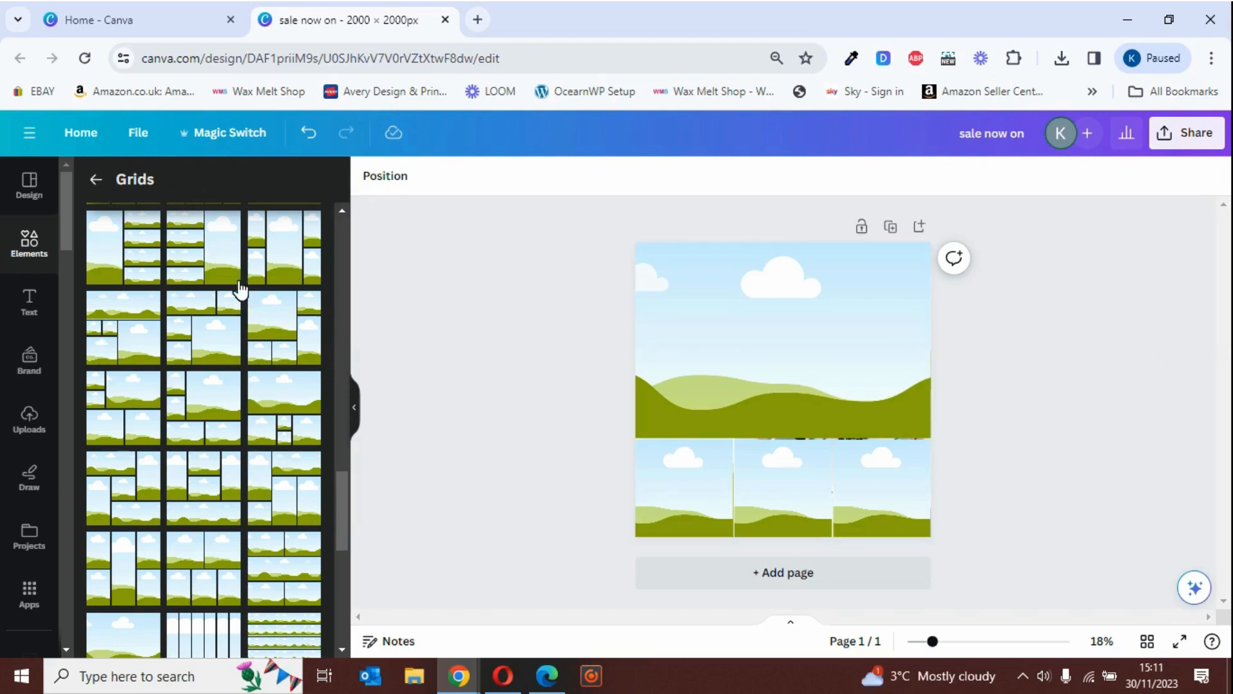
{"action": "left_click", "coordinate": [35, 253]}
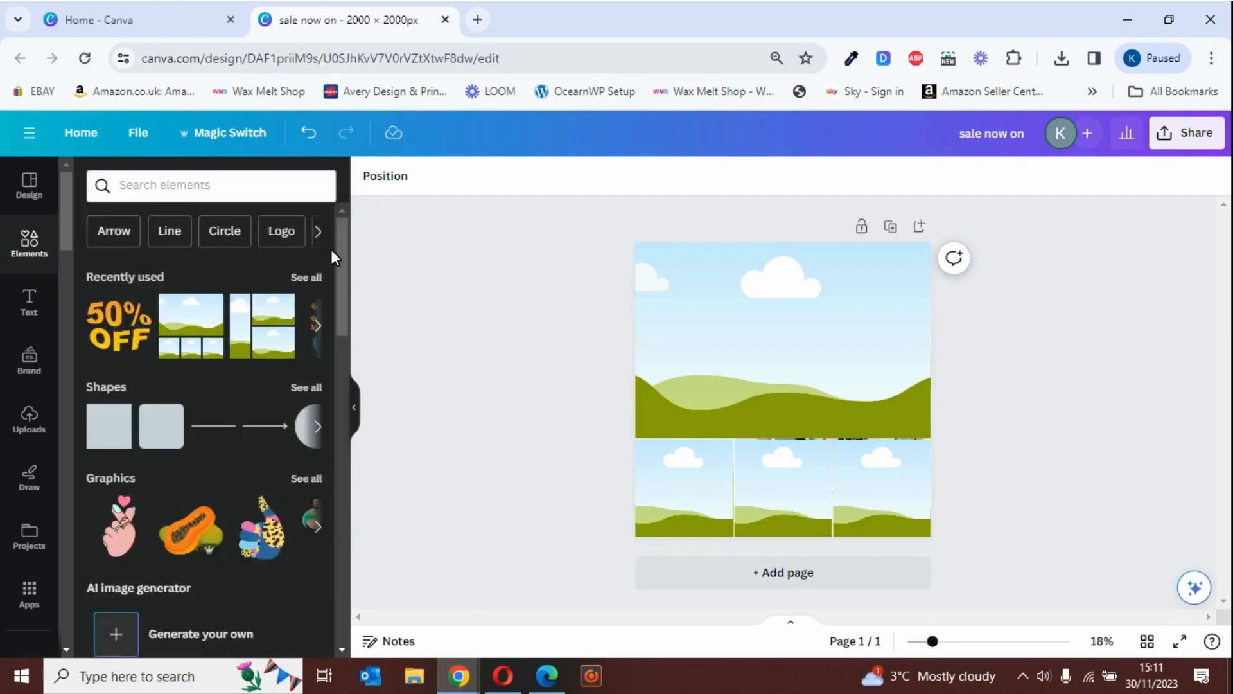
{"action": "left_click_drag", "start_coordinate": [340, 232], "coordinate": [326, 518]}
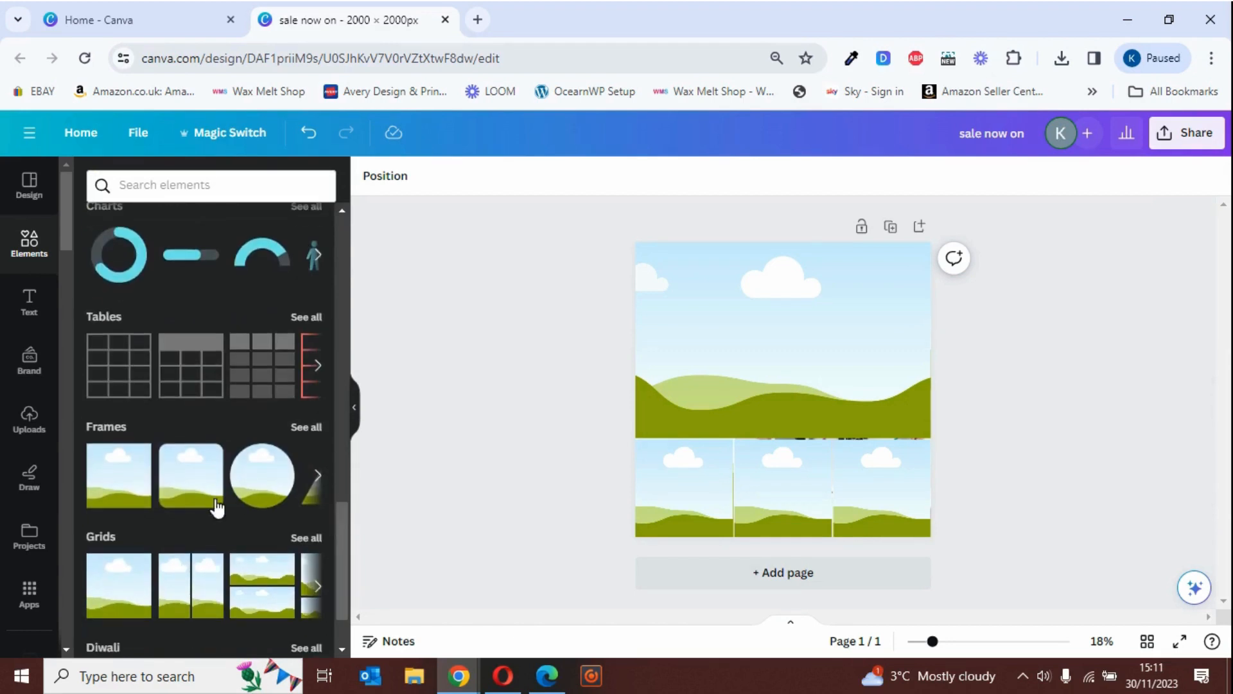